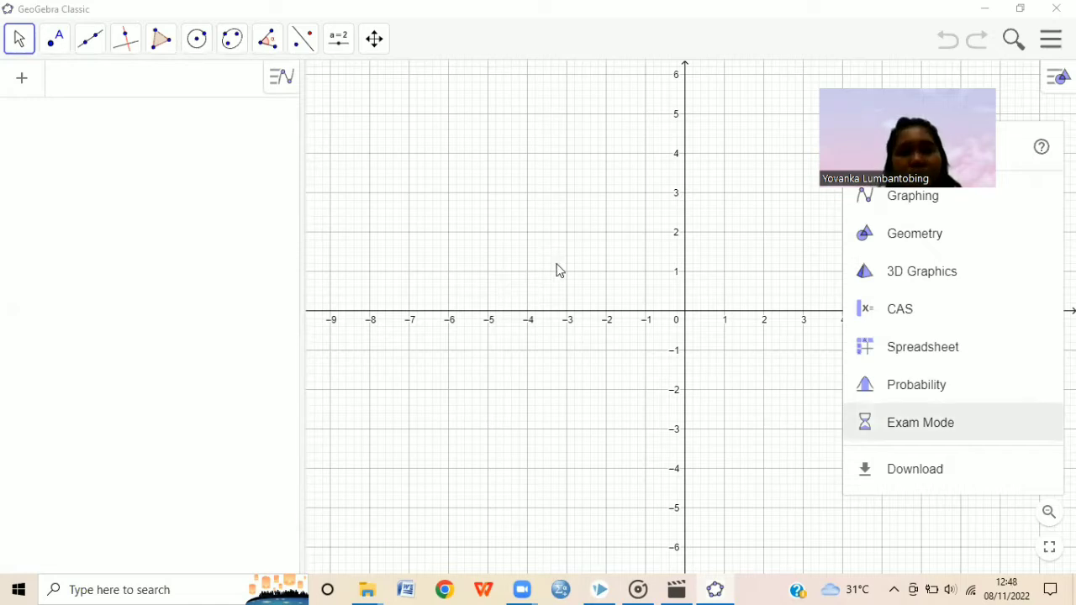
Place a number slider near (3, 5) in the graphics view and name it a
left_click(775, 269)
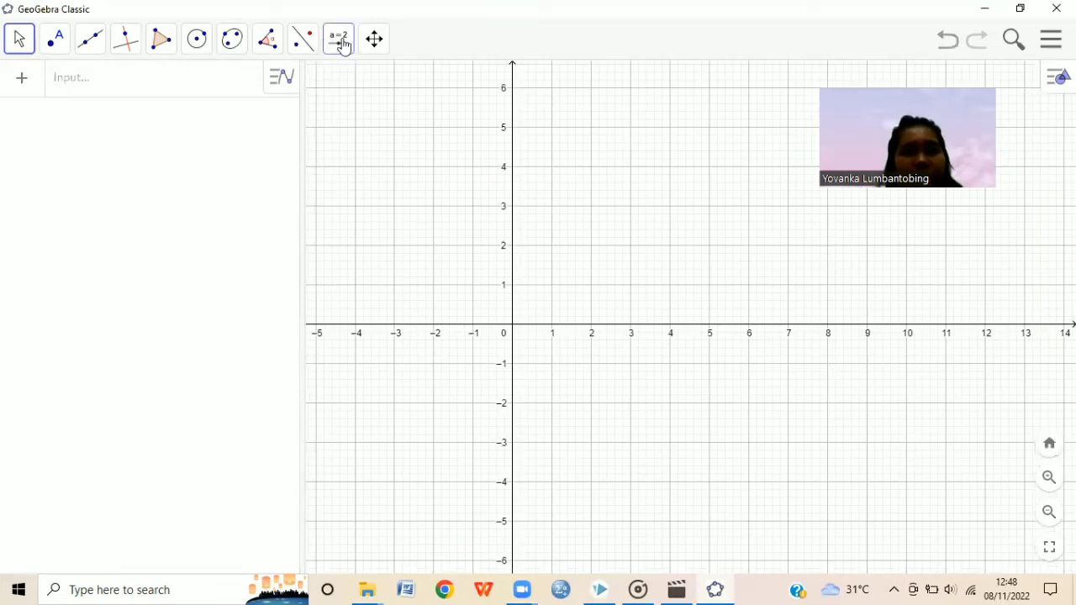
left_click(344, 47)
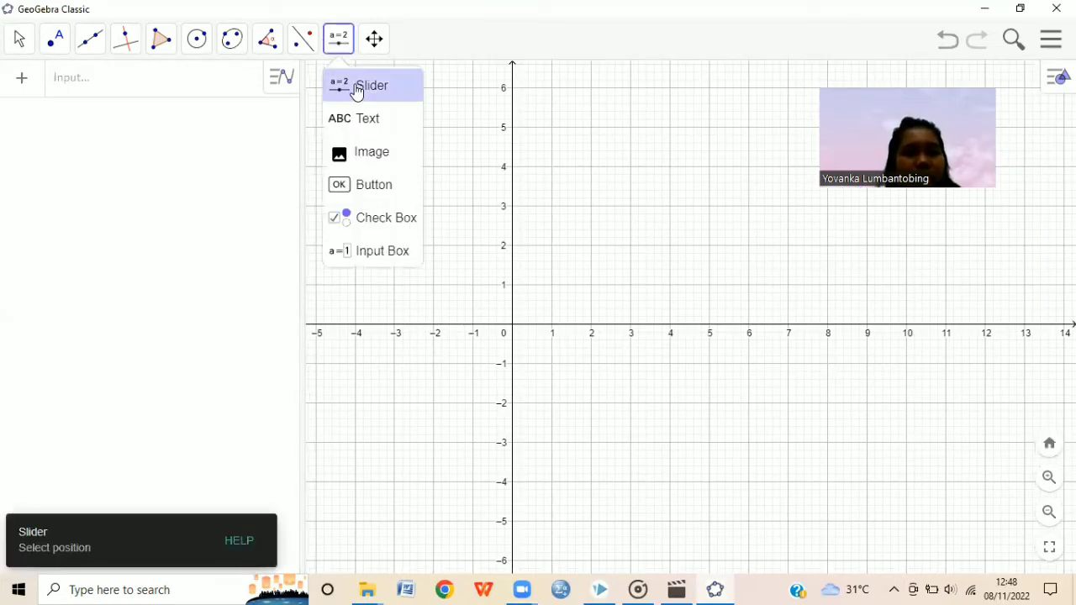
left_click(358, 89)
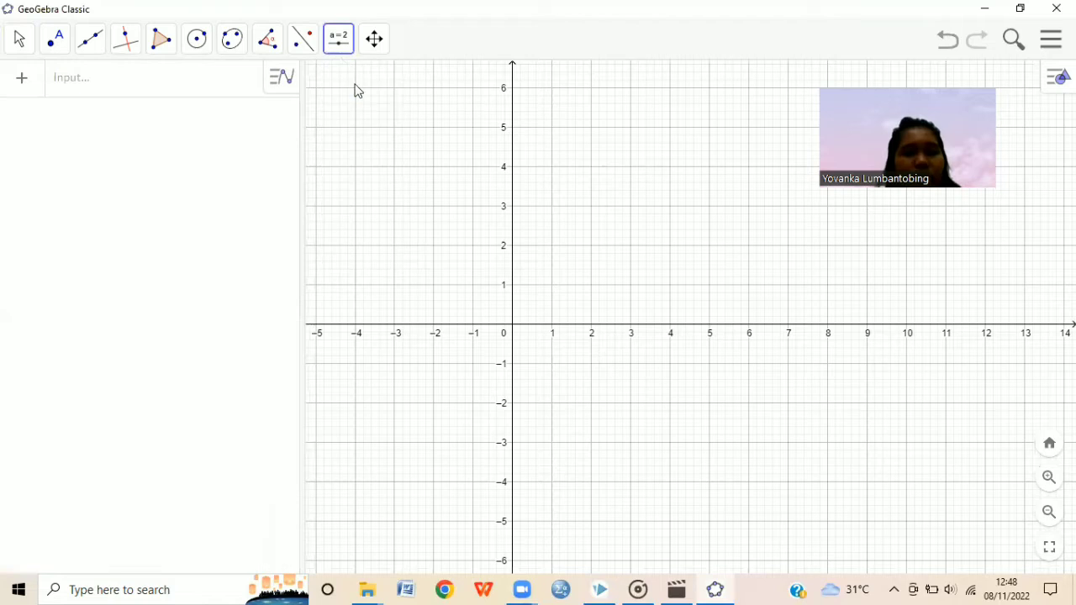
left_click(624, 147)
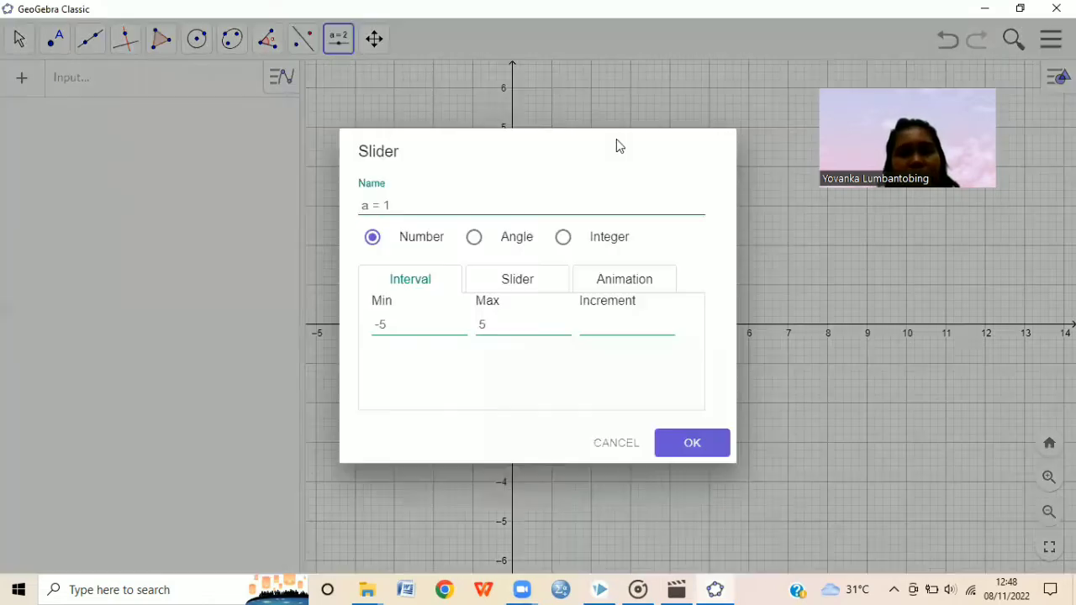
left_click(392, 205)
key("BackSpace")
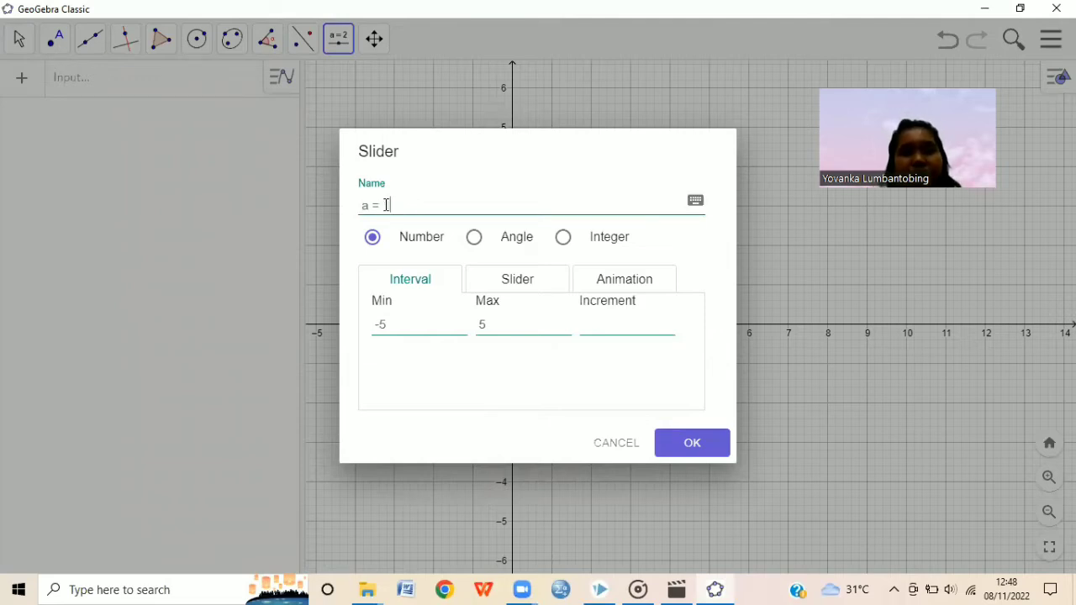
key("BackSpace")
key("BackSpace")
key("BackSpace")
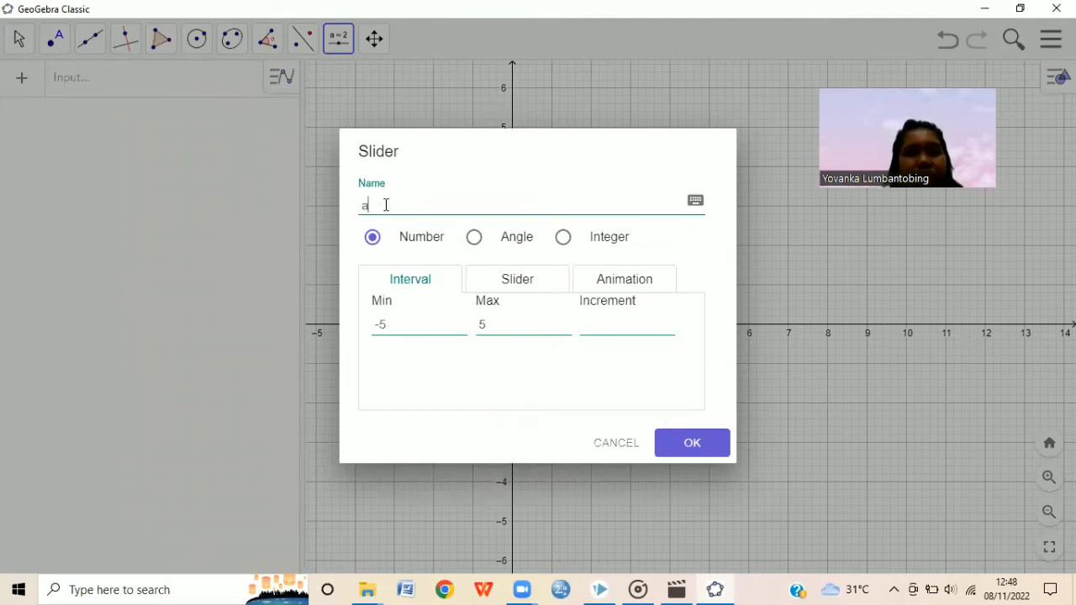
Set slider a's interval to a minimum of 2, a maximum of 4 and an increment of .05, and create it
left_click(421, 327)
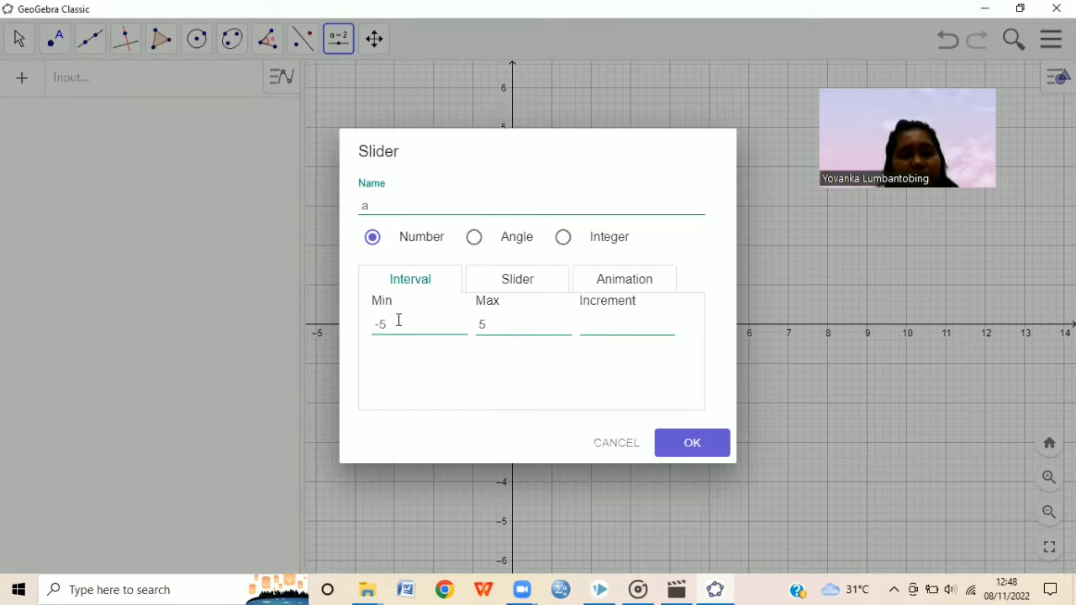
type("2")
left_click(496, 327)
key("BackSpace")
type("4")
left_click(613, 324)
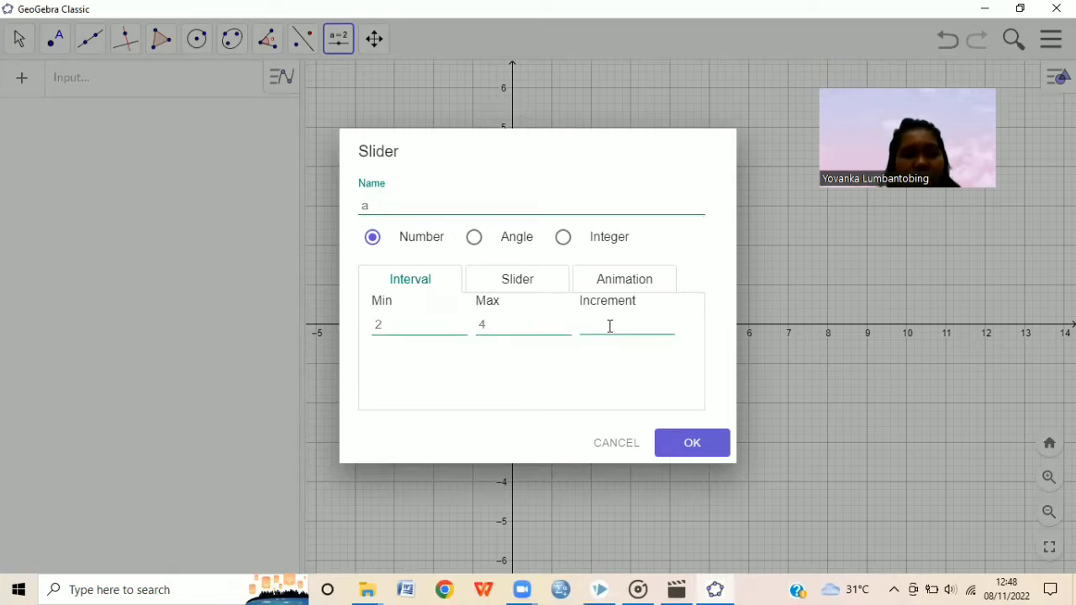
type(".")
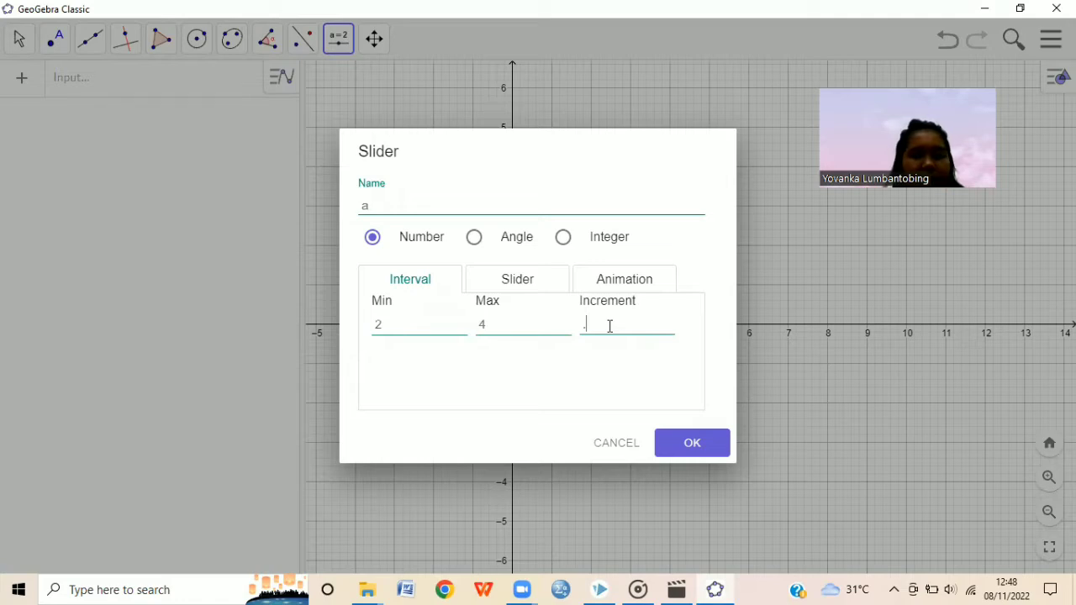
type("05")
left_click(682, 444)
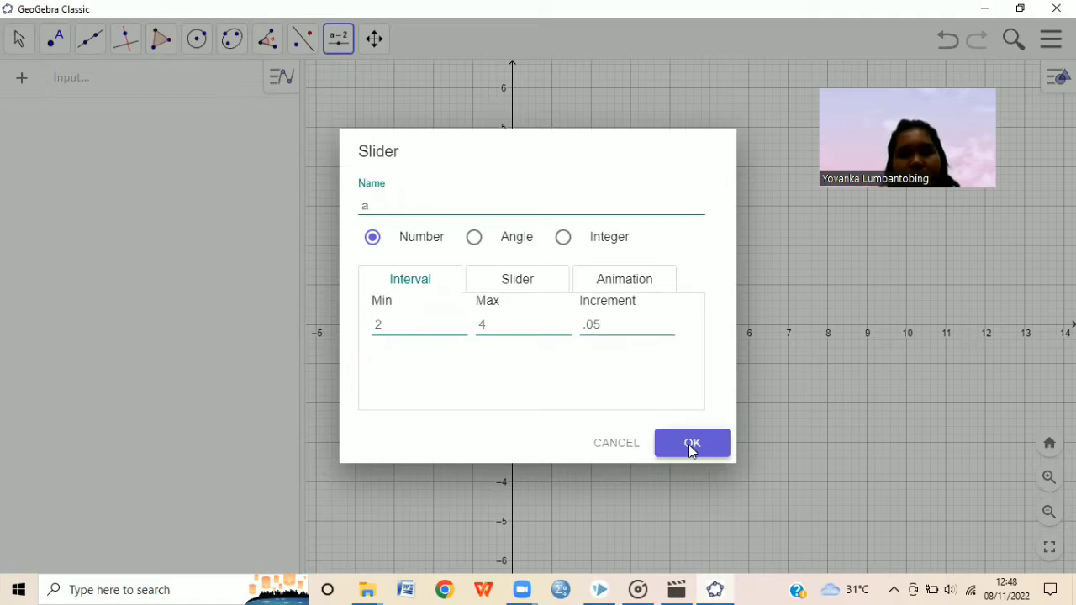
left_click(685, 448)
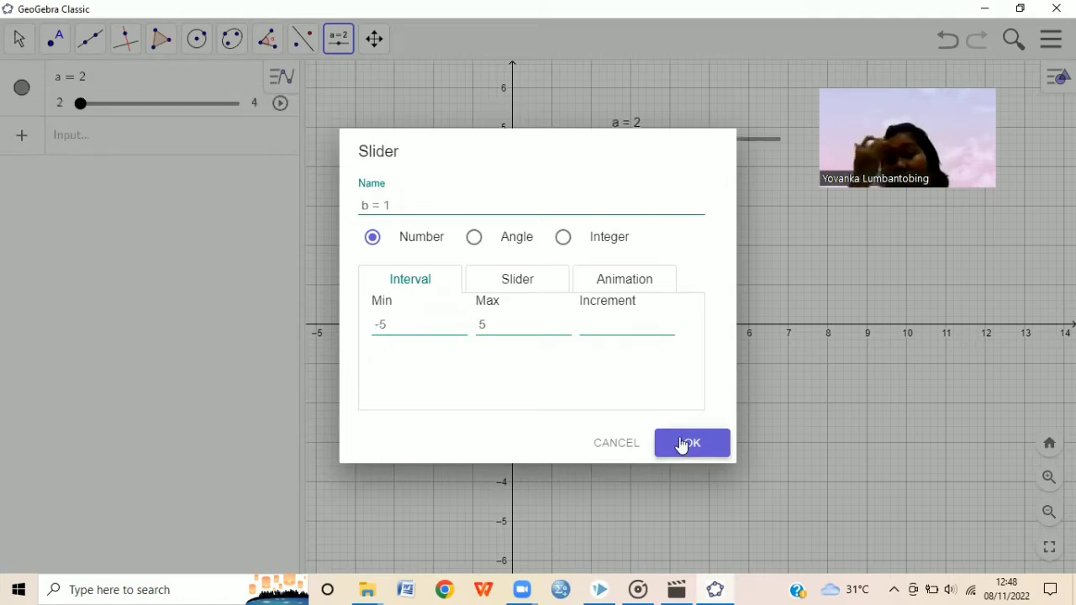
left_click(635, 442)
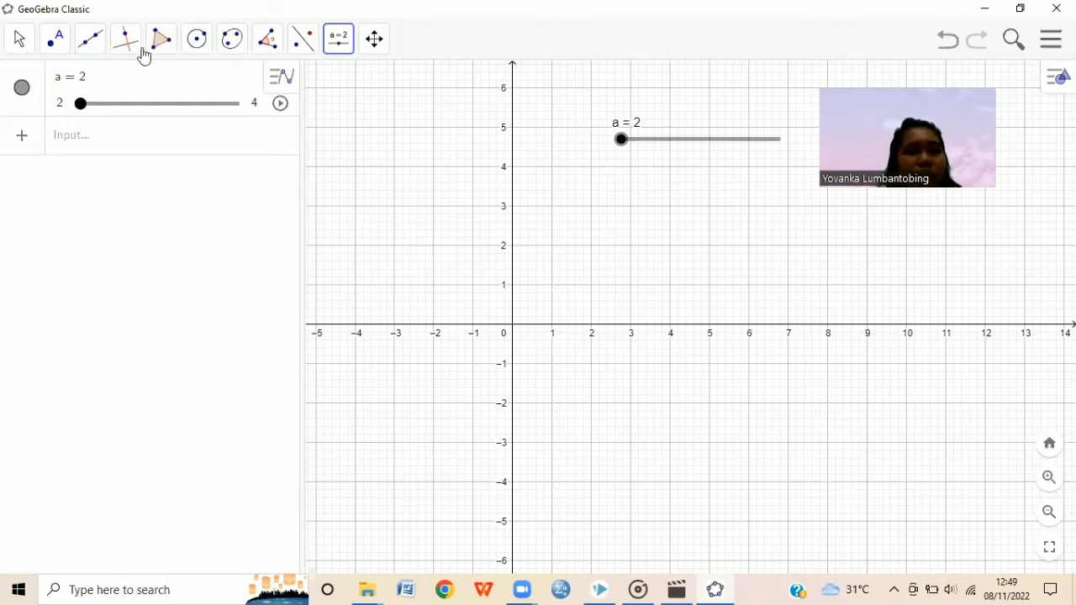
Draw a circle by center and radius, centered on the origin with radius a
left_click(198, 40)
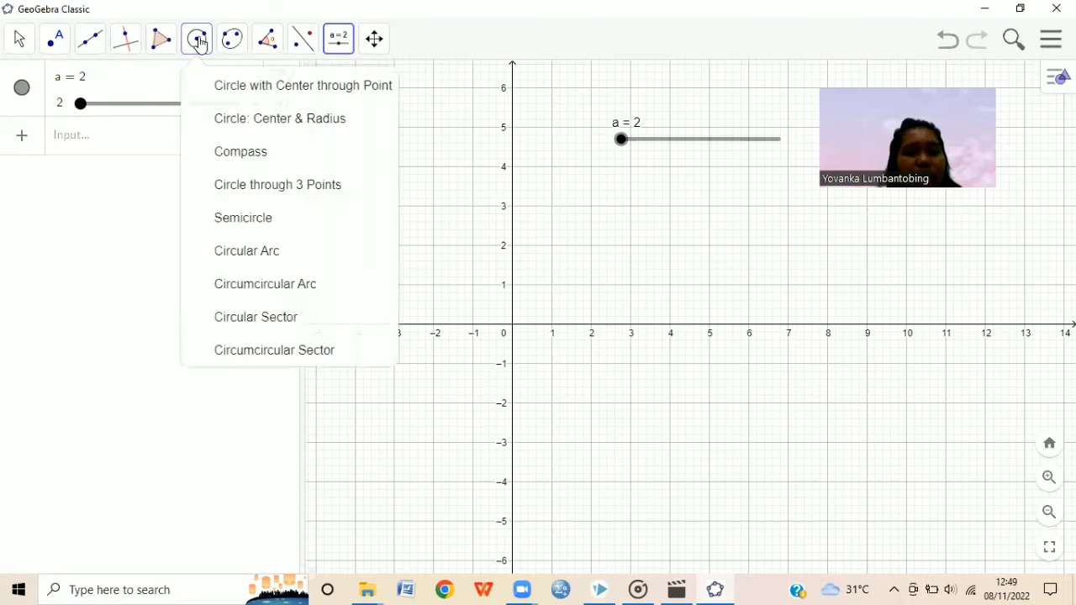
left_click(275, 129)
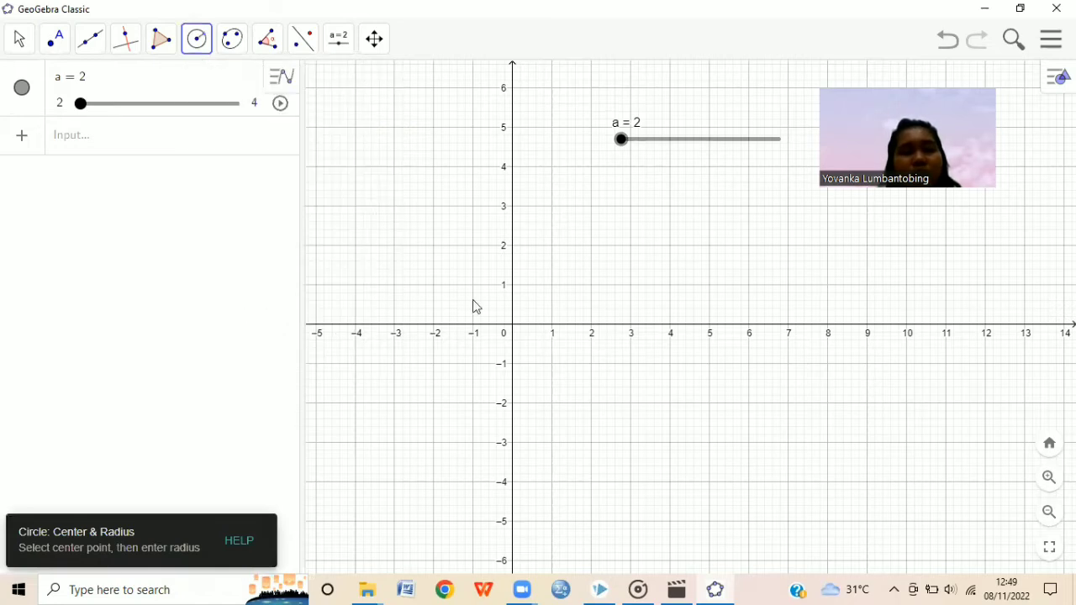
left_click(513, 326)
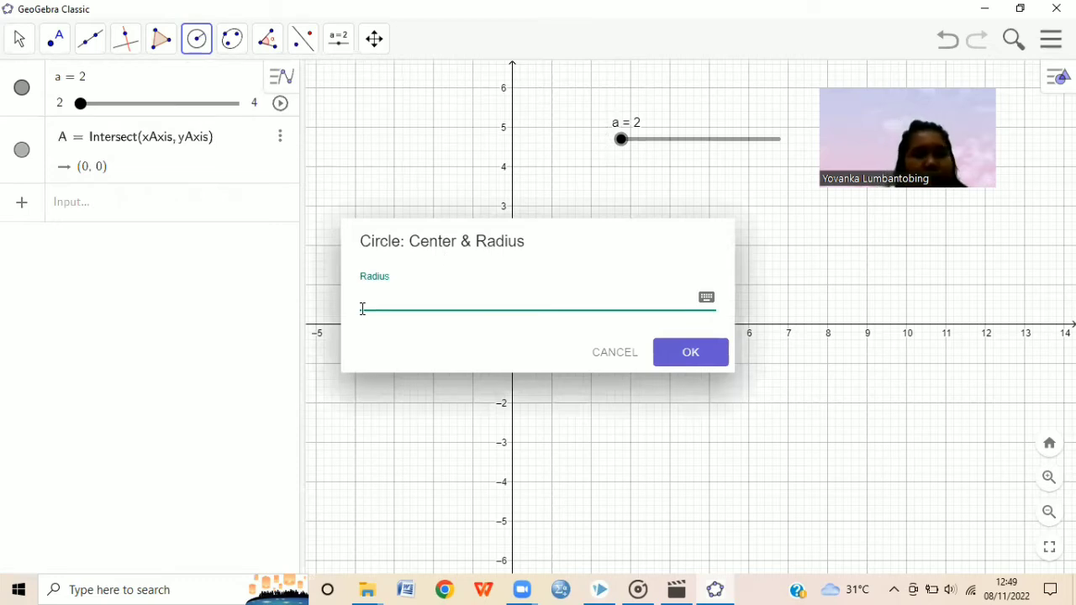
left_click(688, 354)
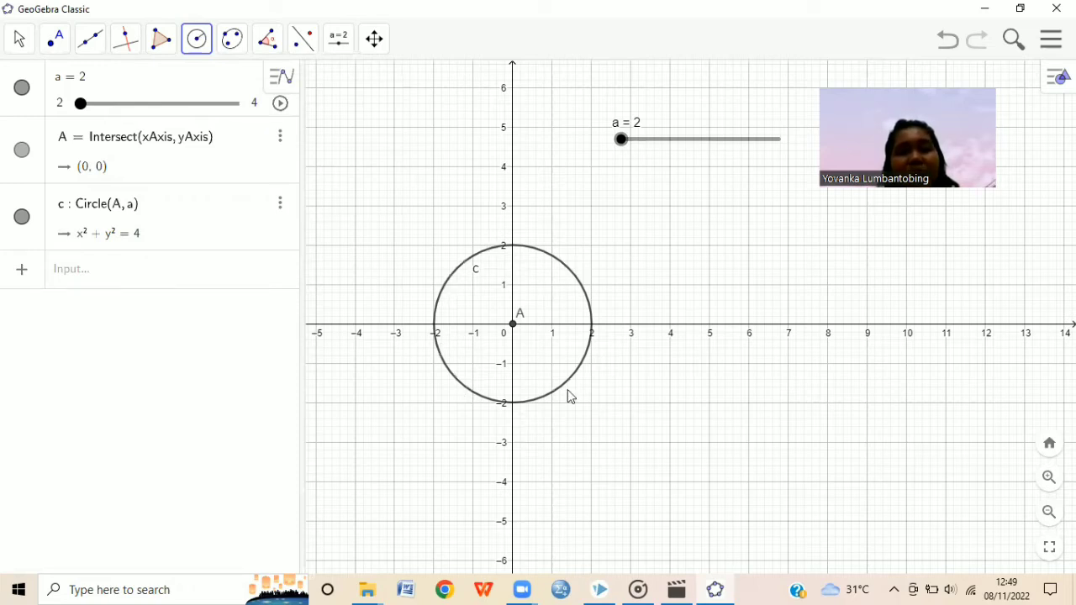
Place a point on the circle's upper-right arc, at about (1.79, 0.89)
left_click(56, 55)
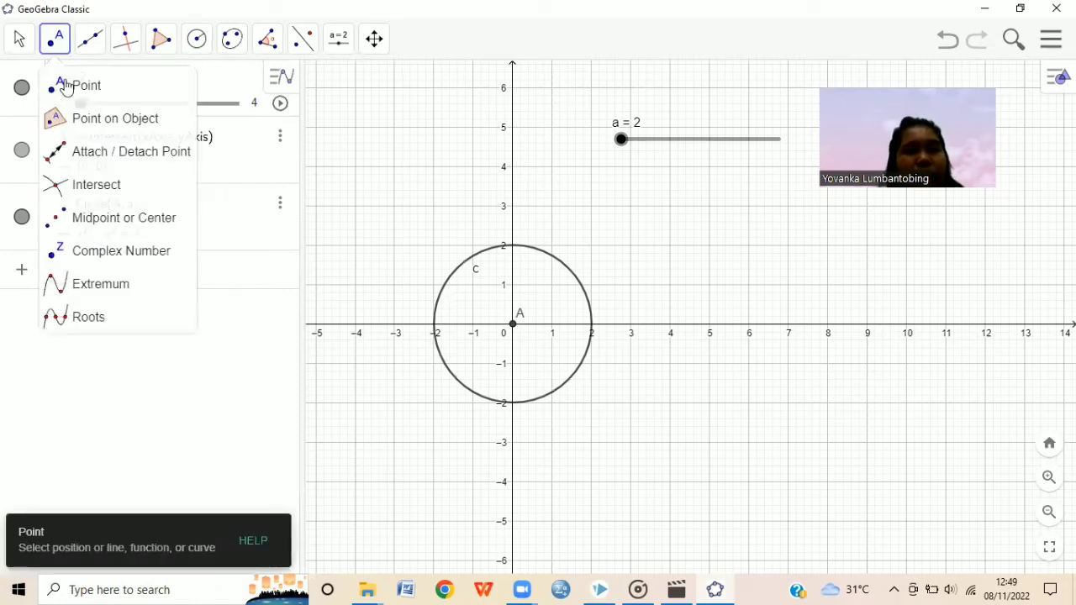
left_click(65, 86)
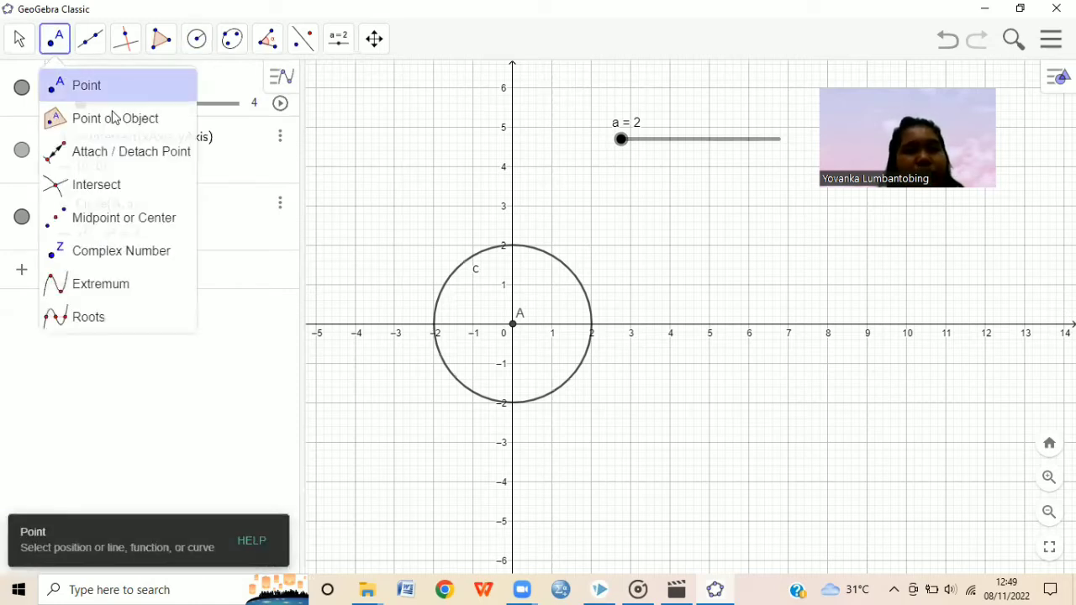
left_click(584, 295)
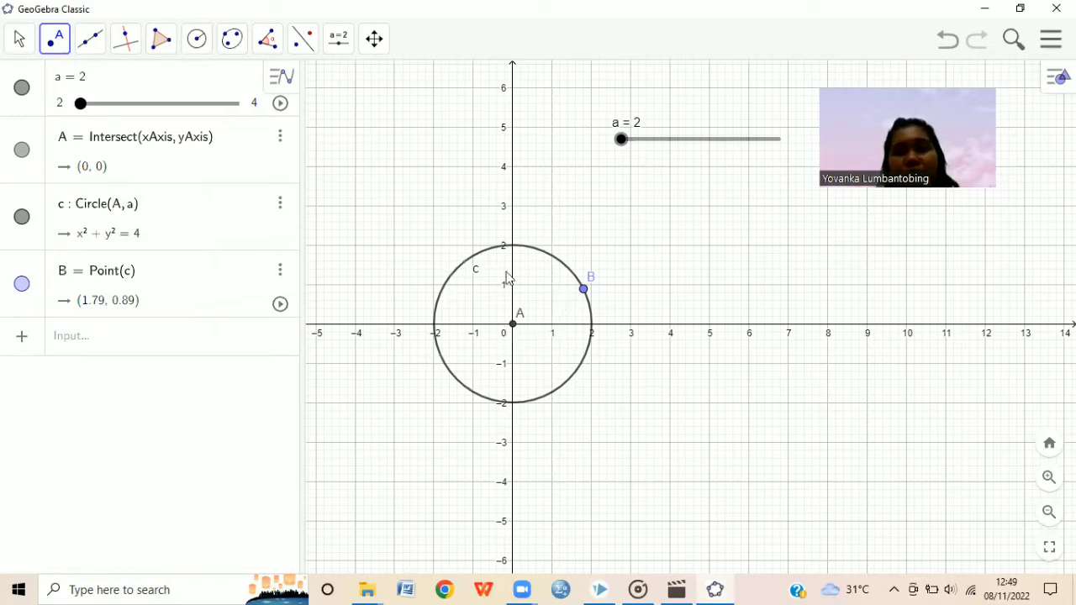
Construct a 45° counterclockwise angle with given size from leg point B about vertex A
left_click(269, 42)
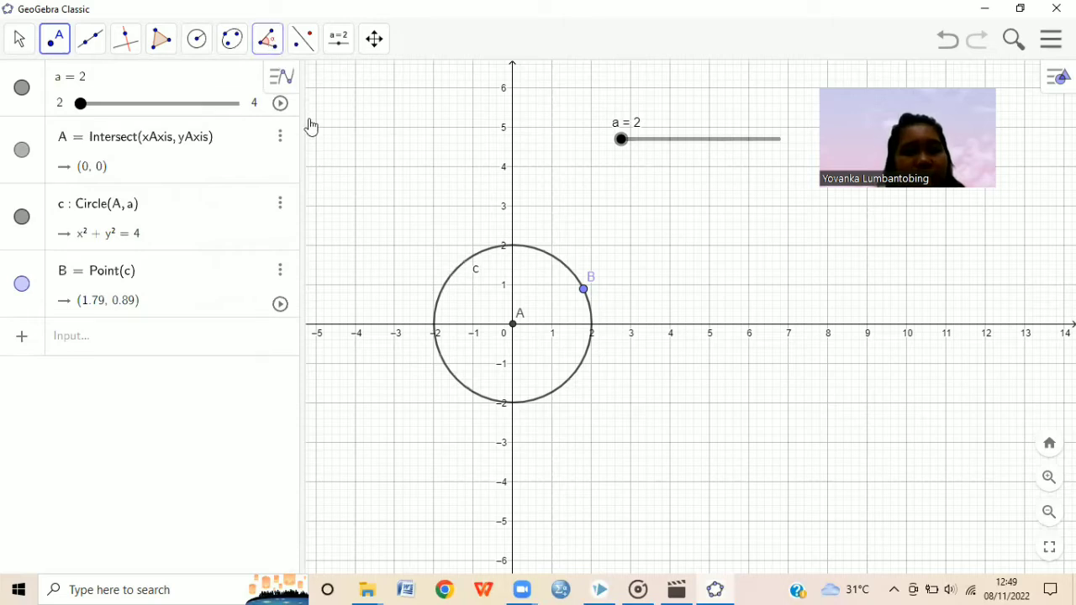
left_click(326, 126)
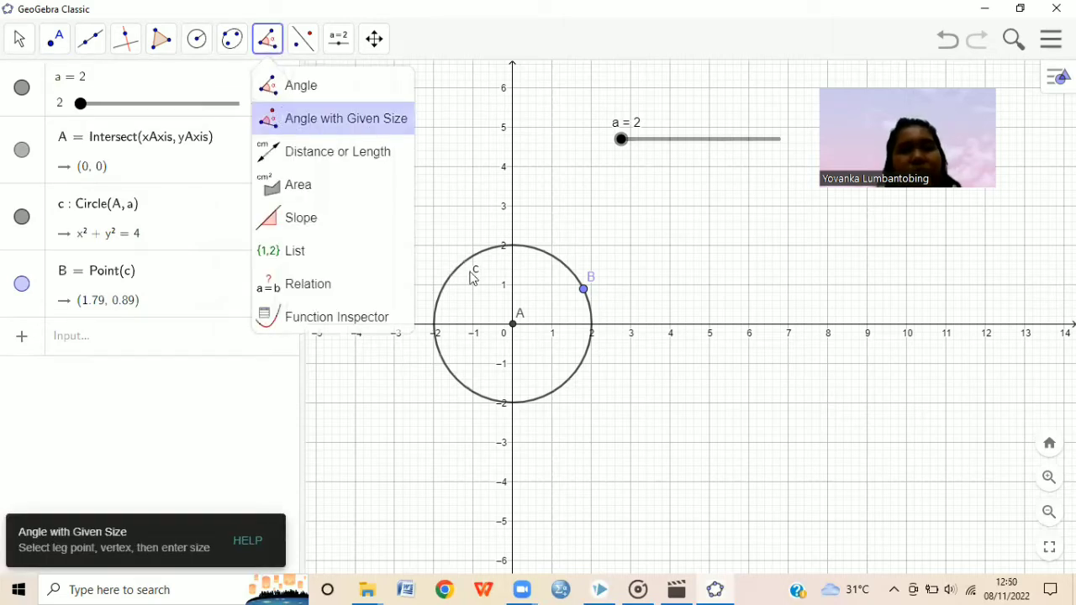
left_click(584, 290)
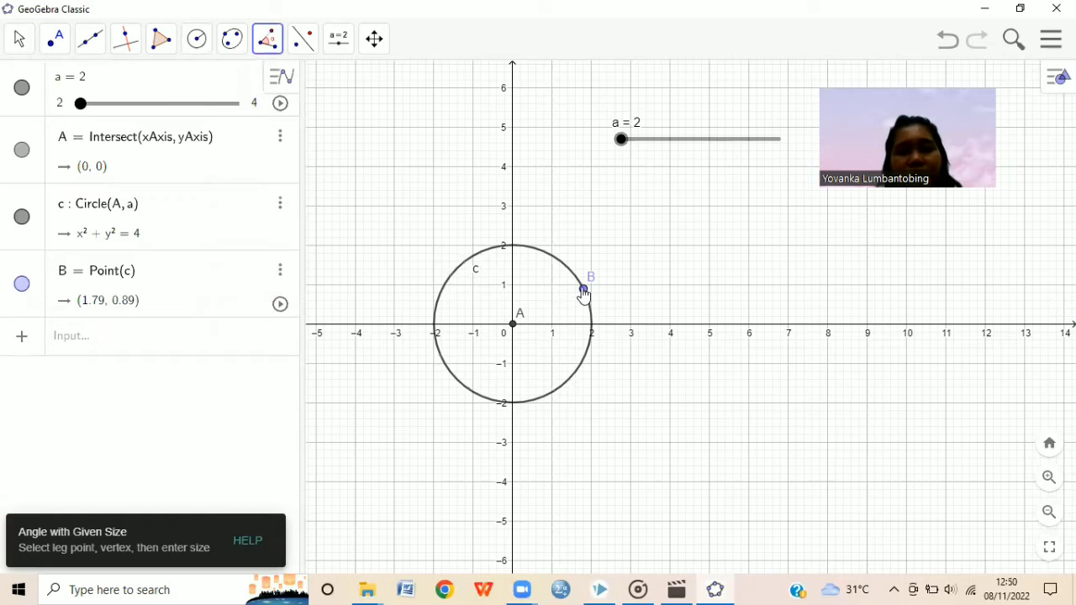
left_click(584, 290)
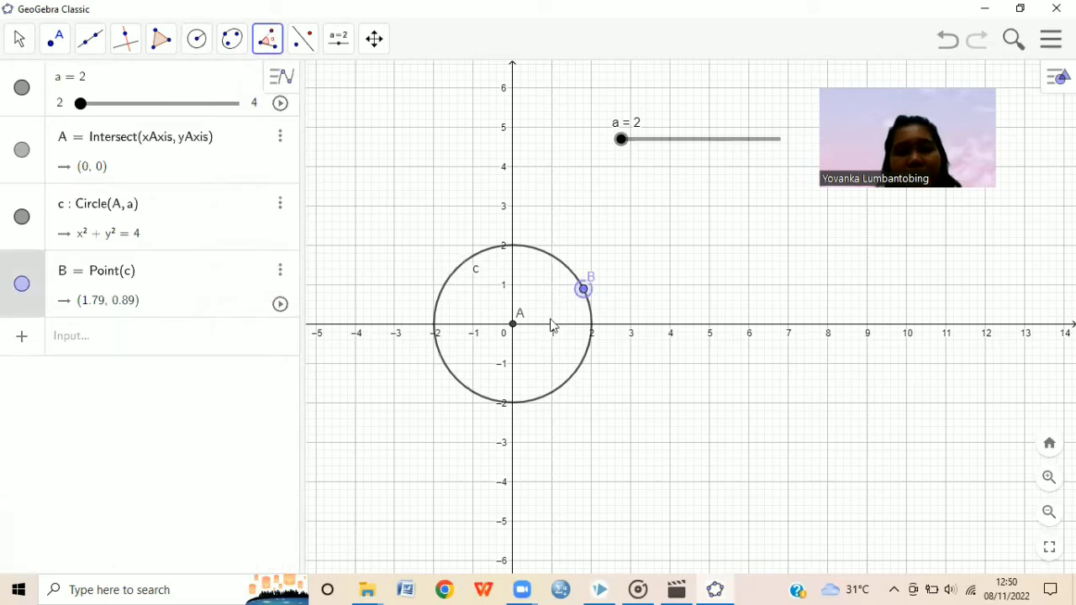
left_click(513, 327)
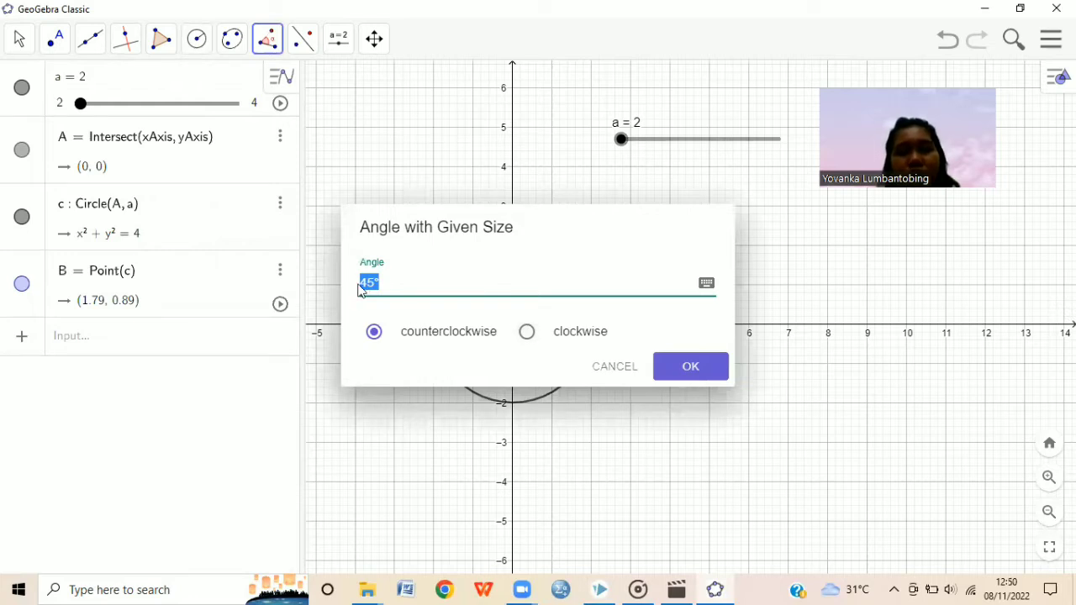
left_click(698, 377)
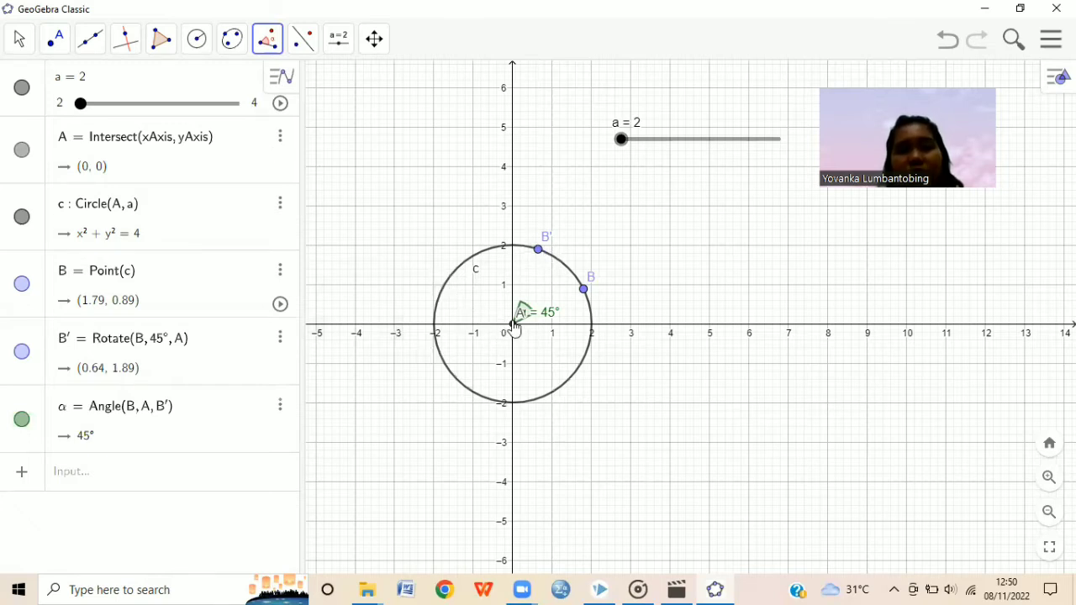
Construct successive 45° counterclockwise angles about vertex A from points B', B'' and B''' around the circle
left_click(539, 250)
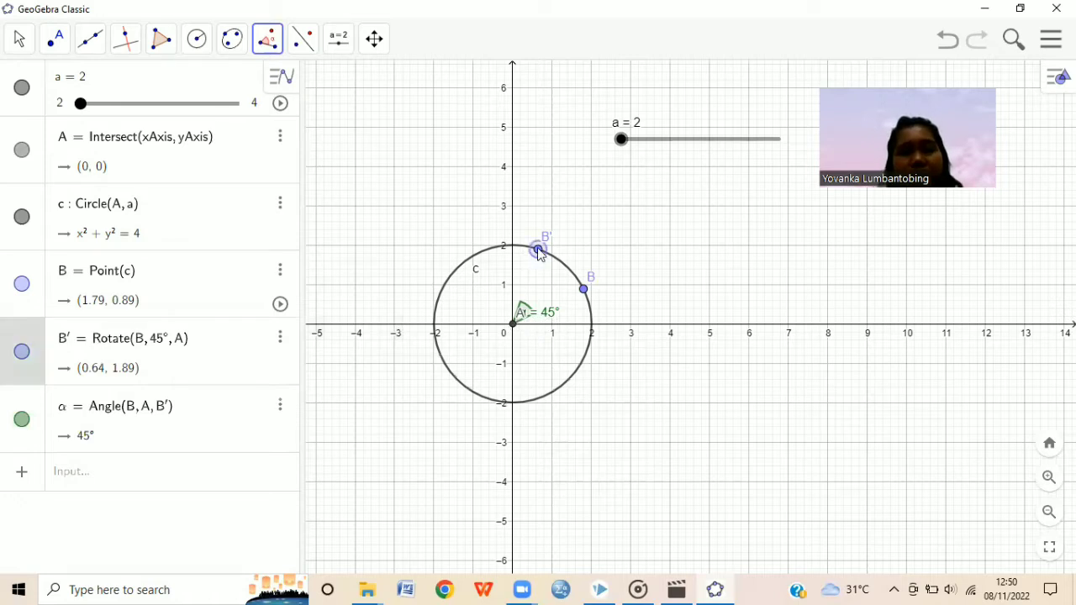
left_click(512, 326)
key("Return")
left_click(477, 253)
left_click(513, 326)
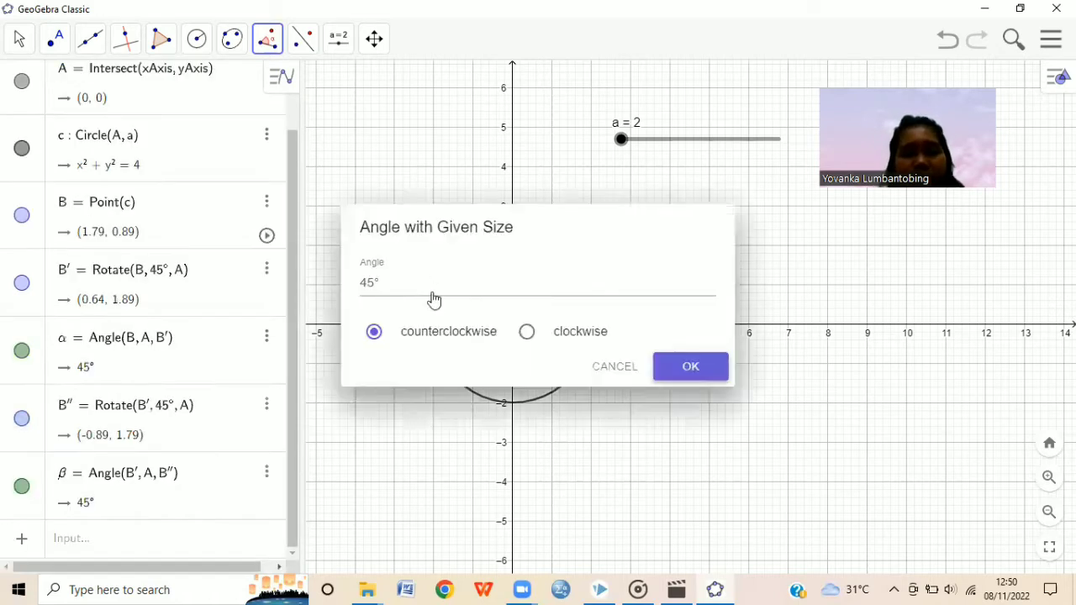
key("Return")
left_click(438, 298)
left_click(513, 326)
left_click(689, 365)
Complete the ring of eight points with 45° counterclockwise angles about vertex A from points C, C' and C''
left_click(443, 364)
left_click(513, 326)
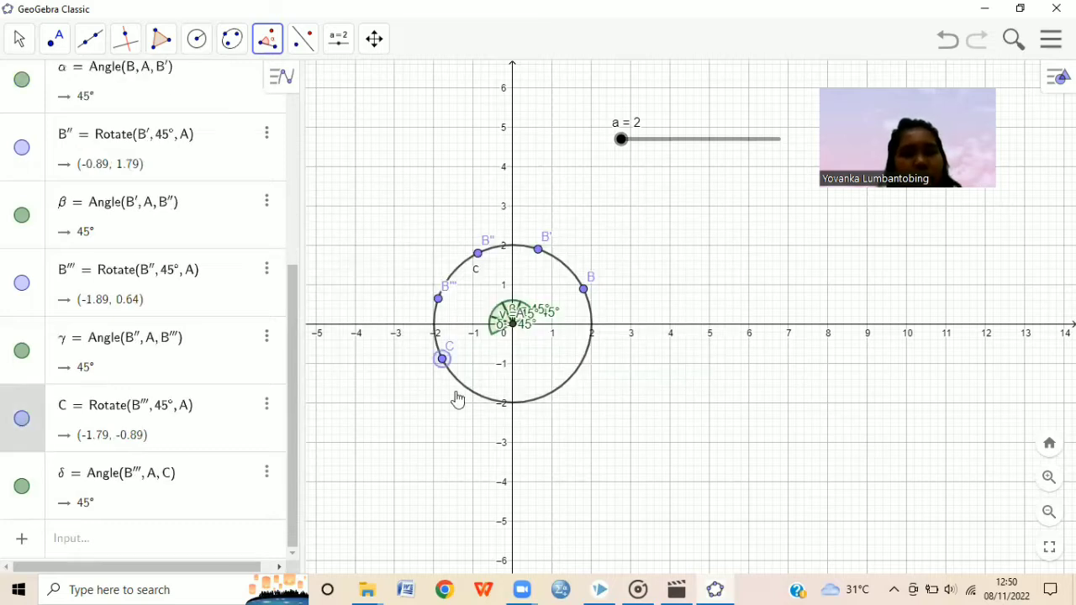
left_click(690, 367)
left_click(488, 398)
left_click(513, 326)
left_click(690, 367)
left_click(547, 395)
left_click(513, 326)
left_click(686, 372)
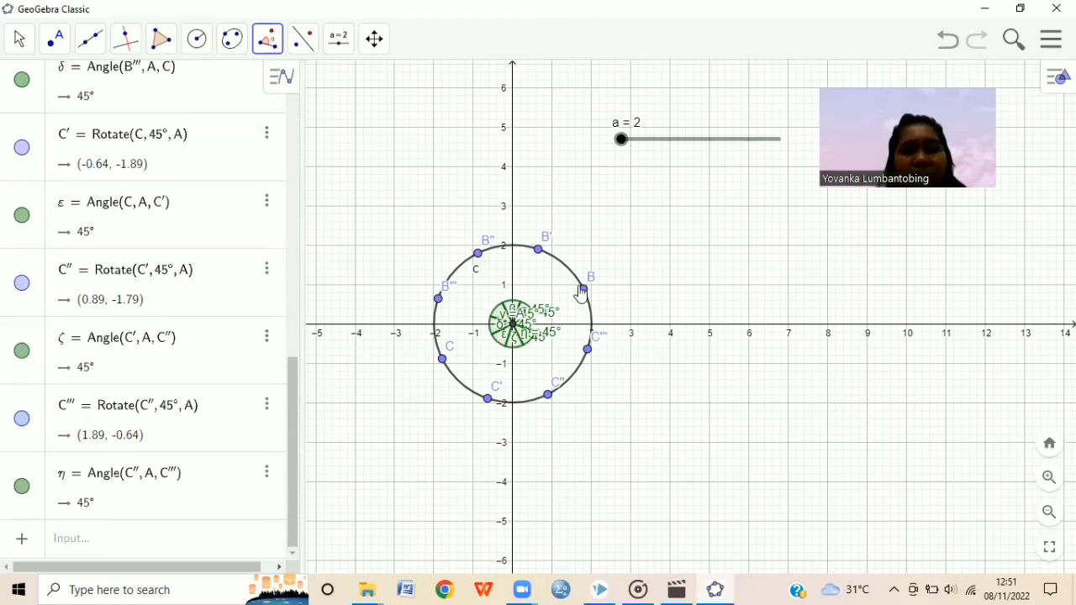
Draw a circle by center and radius, centered on point B with radius a
left_click(196, 39)
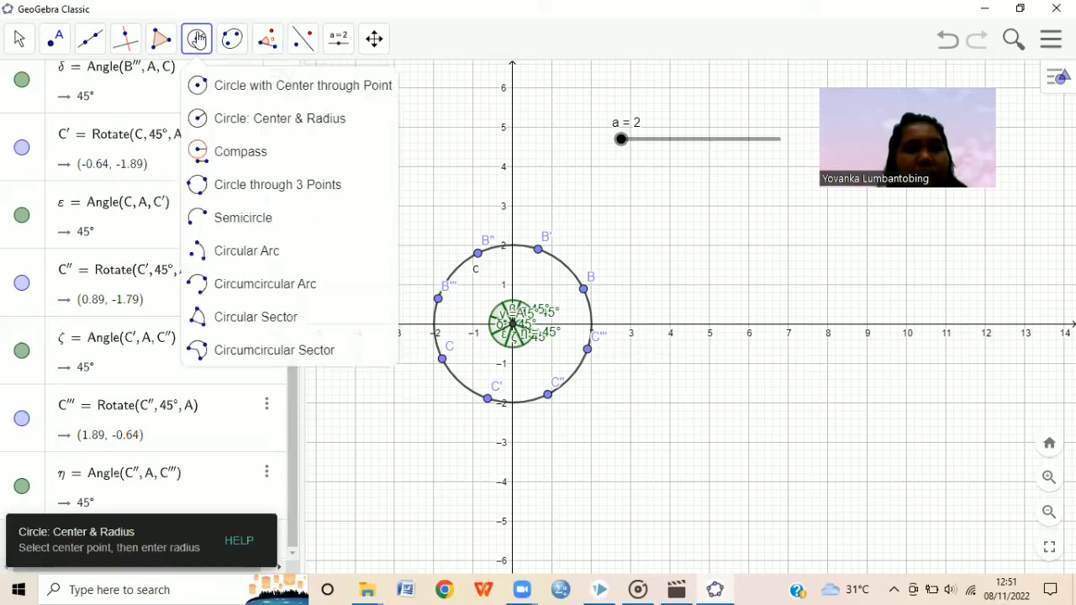
left_click(293, 126)
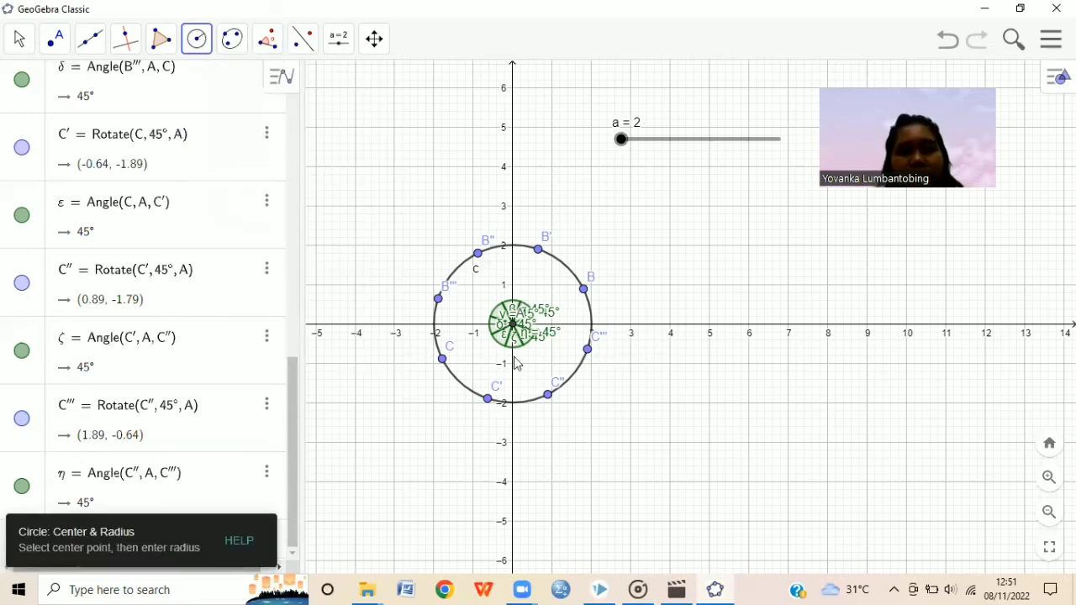
left_click(584, 290)
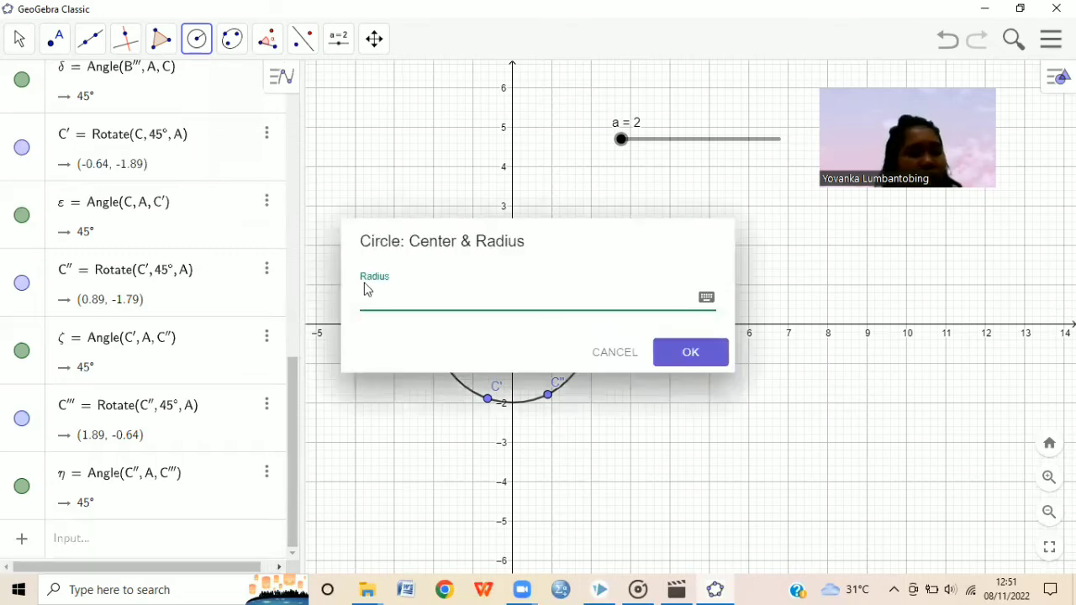
type("a")
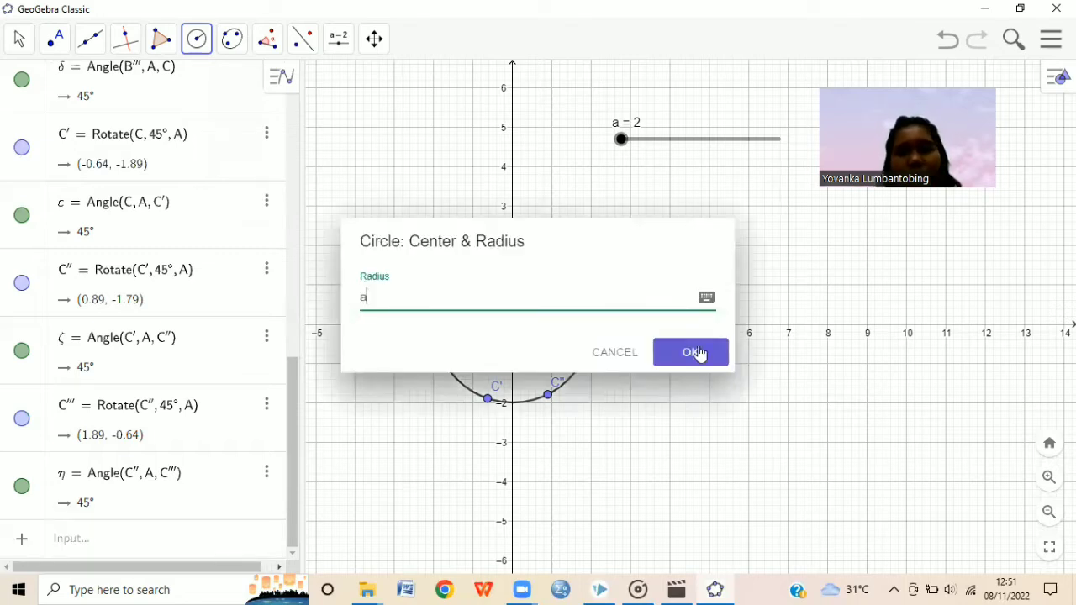
key("Return")
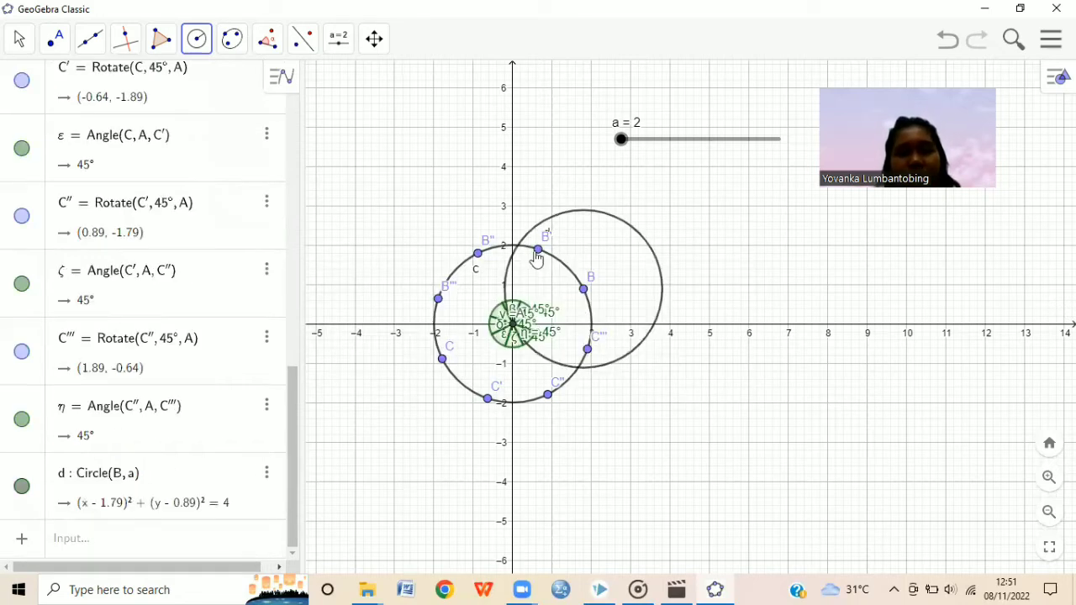
Draw circles by center and radius on points B', B'' and B''', each with radius a
left_click(537, 251)
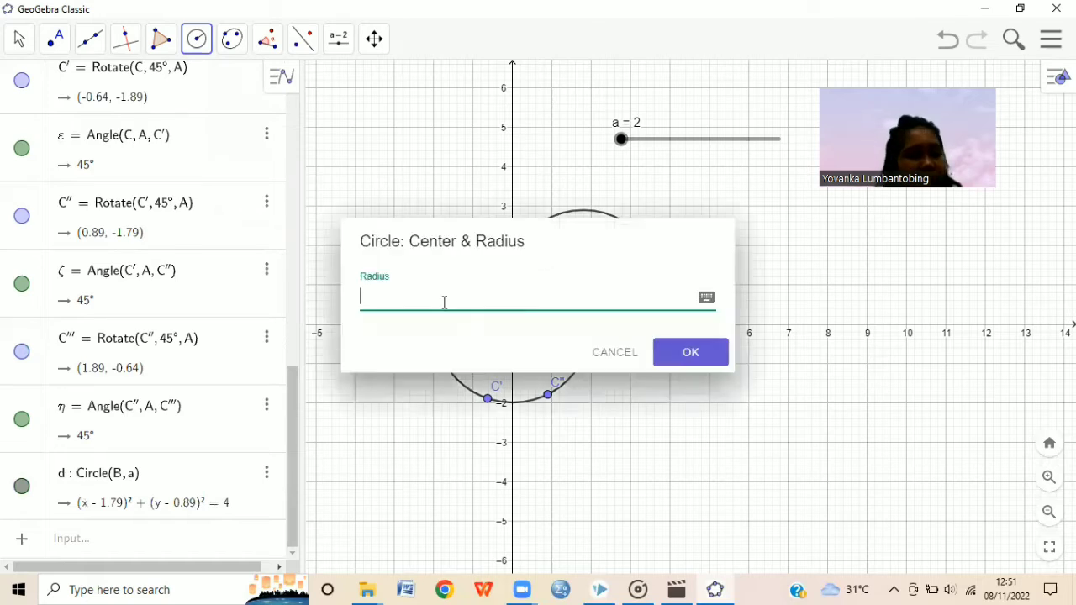
type("a")
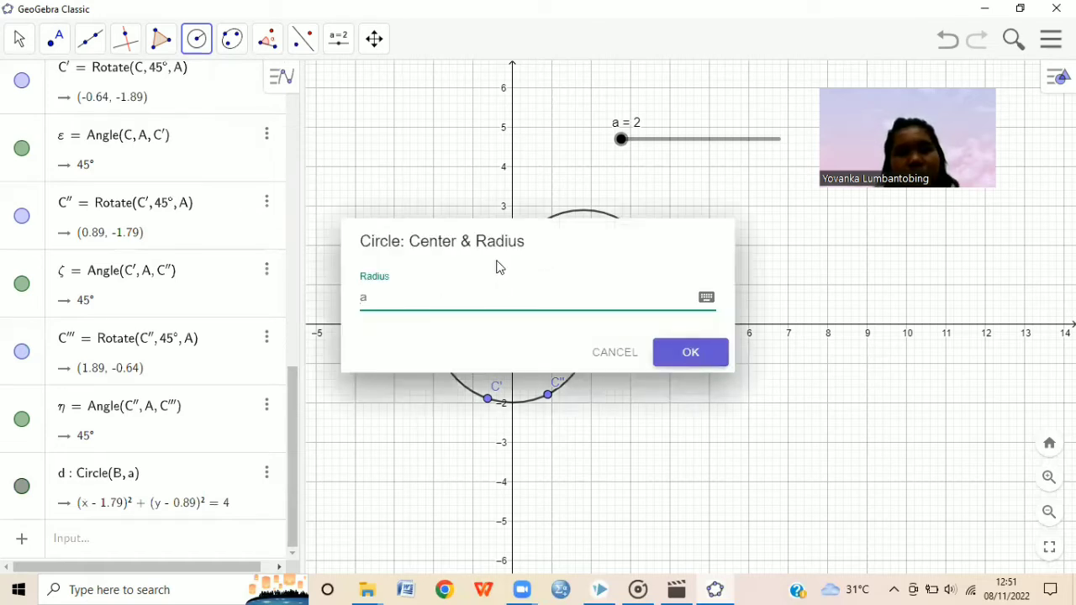
key("Return")
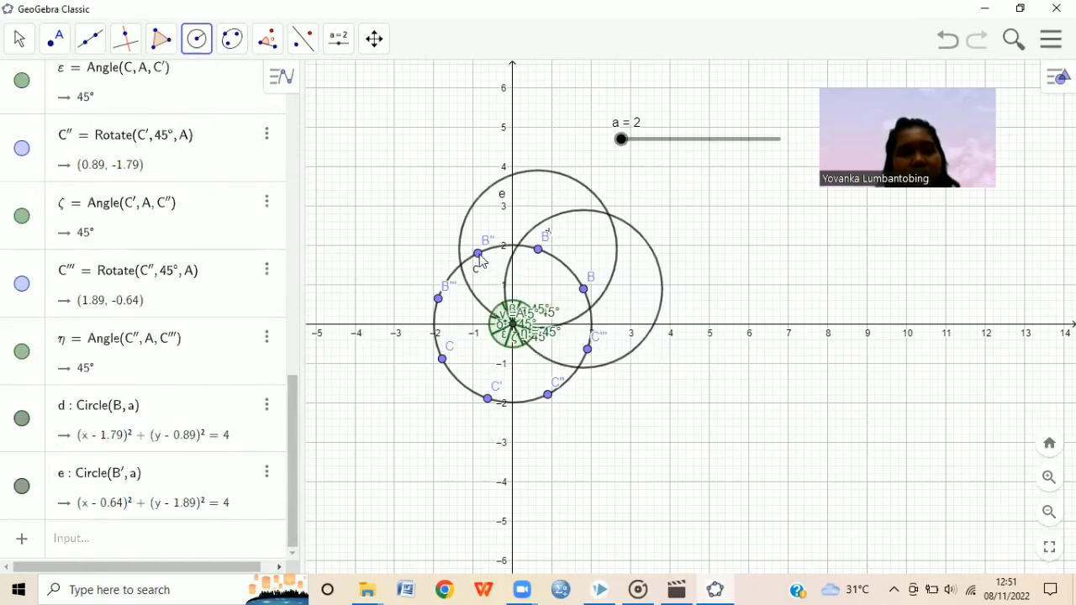
left_click(478, 254)
type("a")
left_click(687, 352)
left_click(437, 300)
type("a")
left_click(716, 355)
Draw circles of radius a centered on points C, C', C'' and C''' to complete the ring of eight
left_click(445, 363)
type("a")
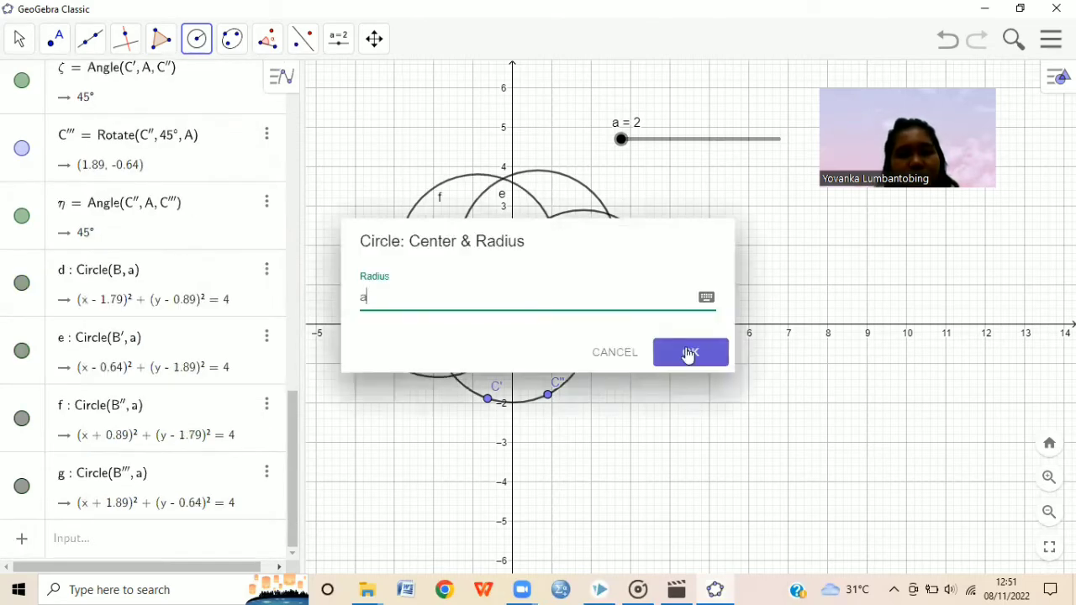
left_click(687, 353)
left_click(489, 400)
type("a")
key("Return")
left_click(549, 394)
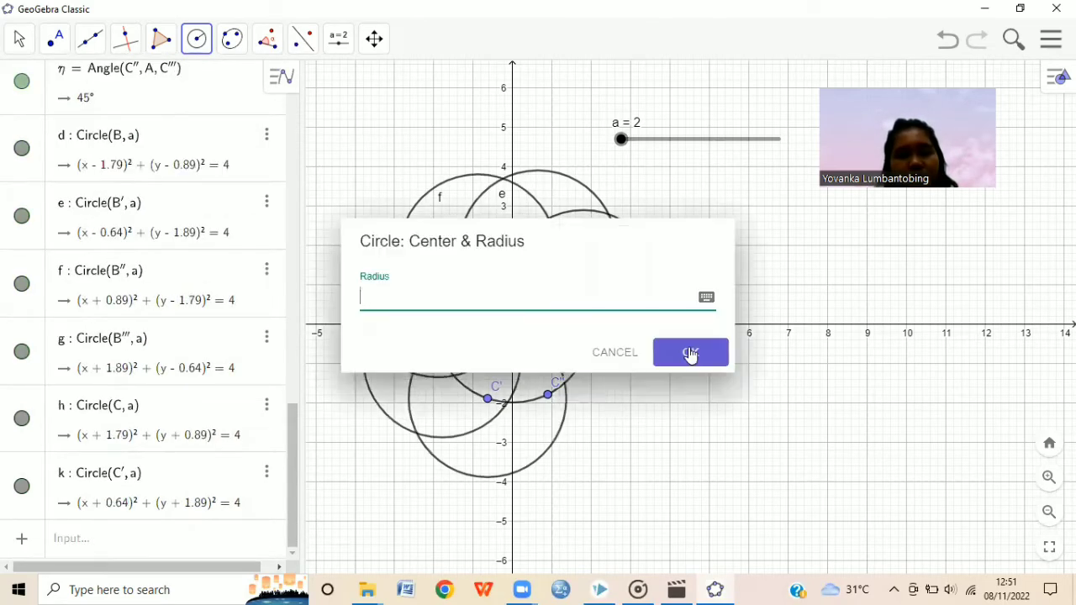
type("a")
left_click(690, 355)
left_click(587, 349)
type("a")
left_click(698, 357)
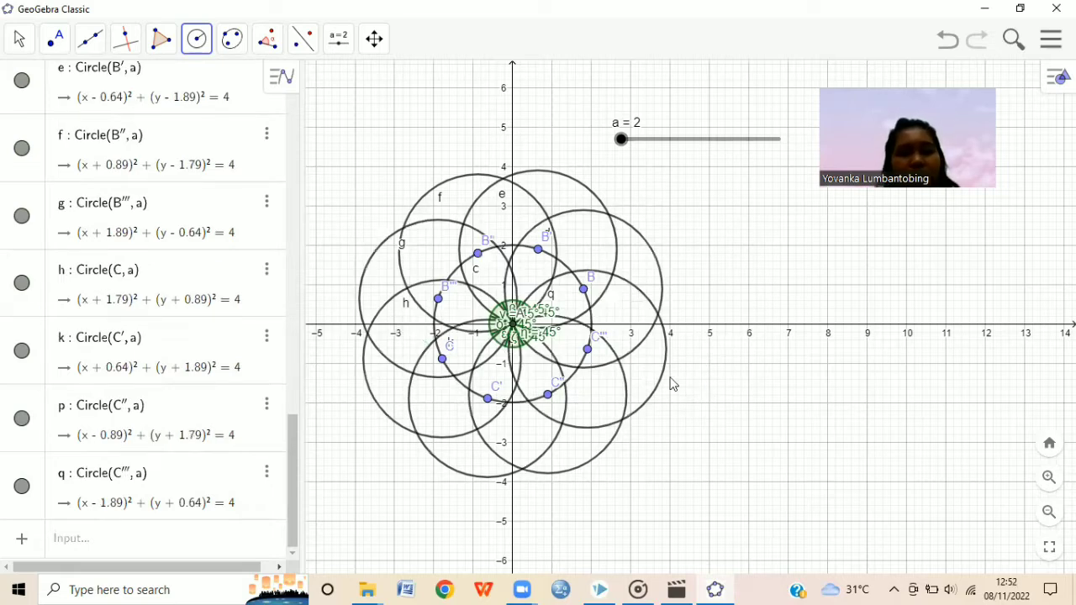
Select the whole circle pattern and hide the labels of all its circles, points and angles
scroll(673, 383, "down", 1)
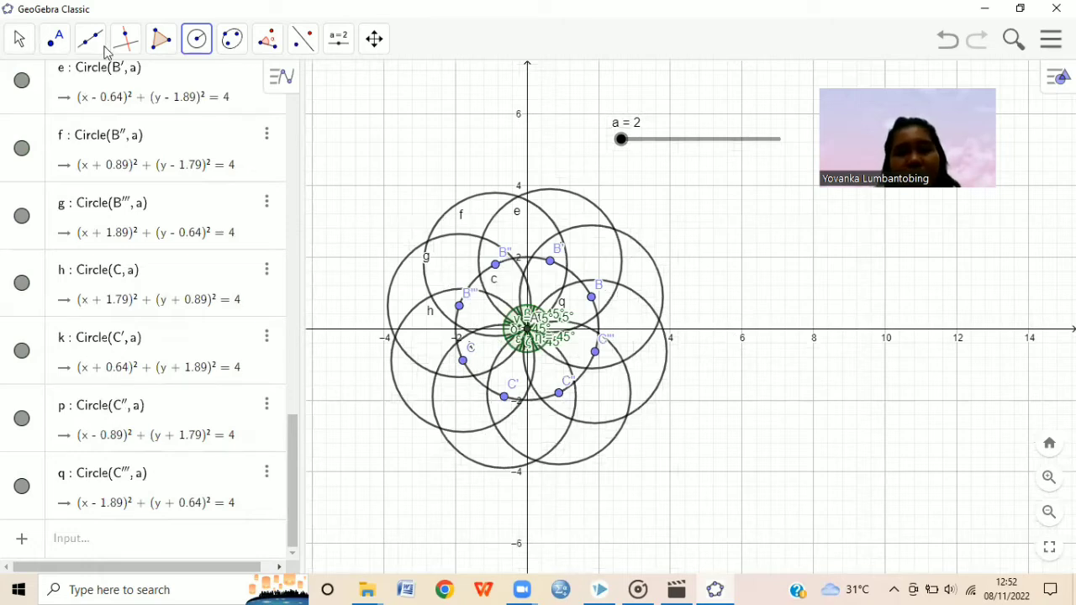
key("ctrl+z")
left_click_drag(338, 147, 684, 509)
right_click(666, 459)
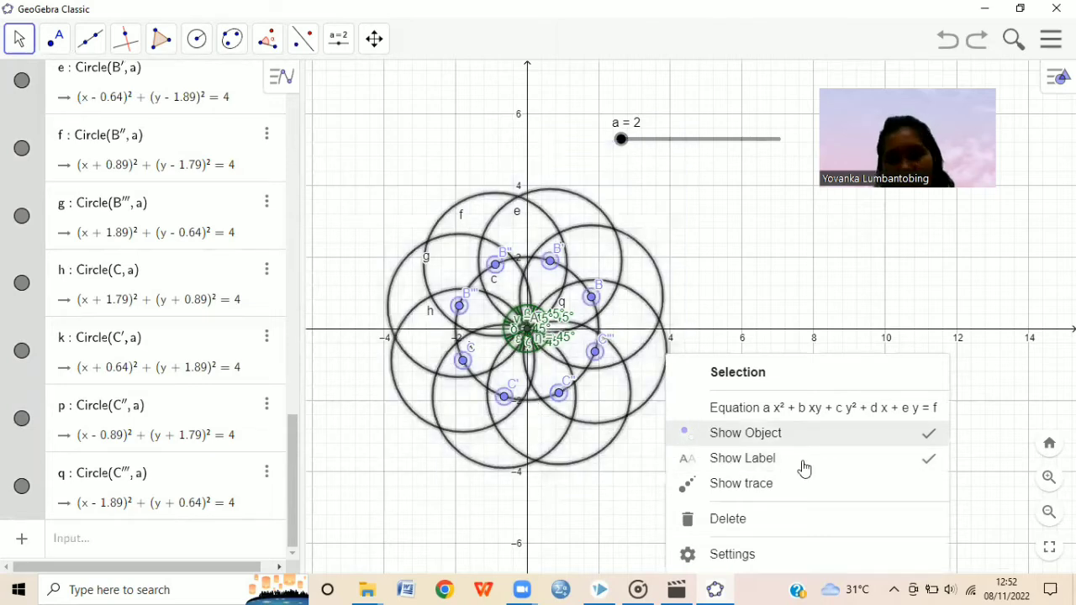
left_click(918, 461)
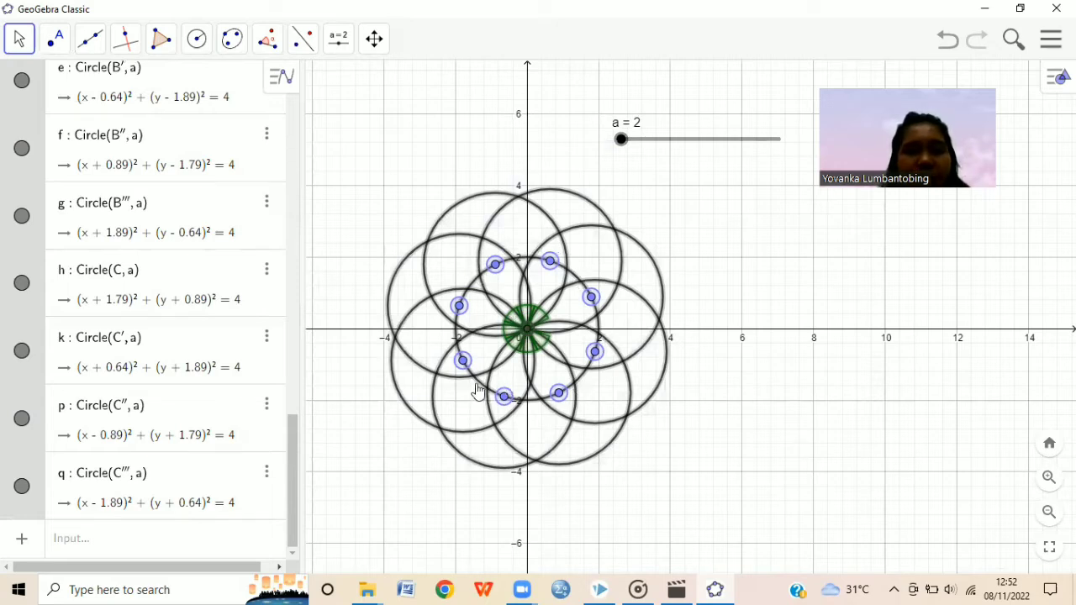
Hide all seven 45° angle markers, α through η, around point A
scroll(110, 219, "up", 5)
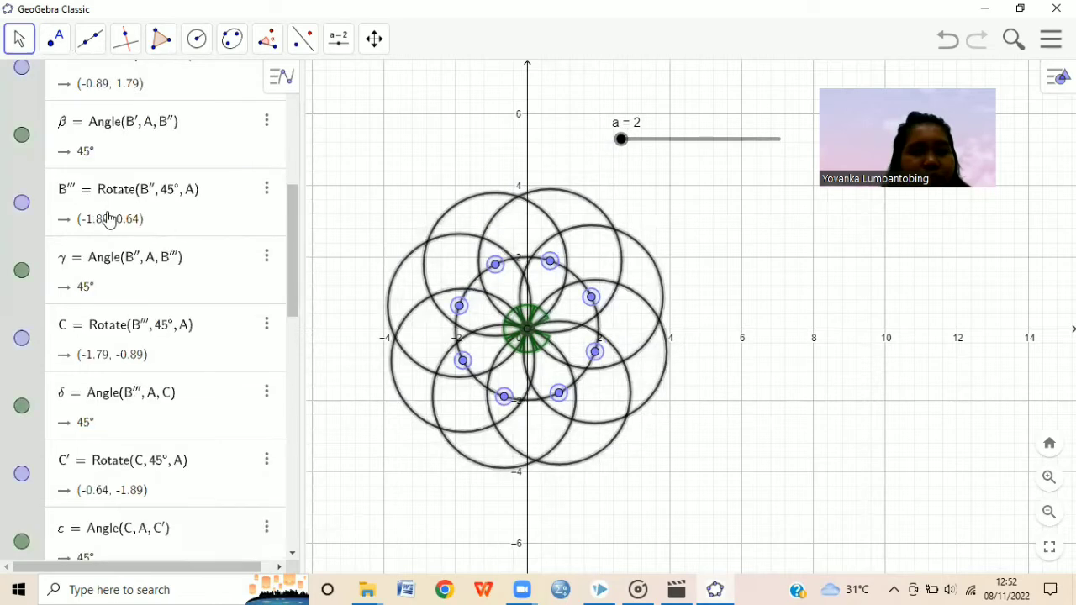
scroll(46, 156, "up", 5)
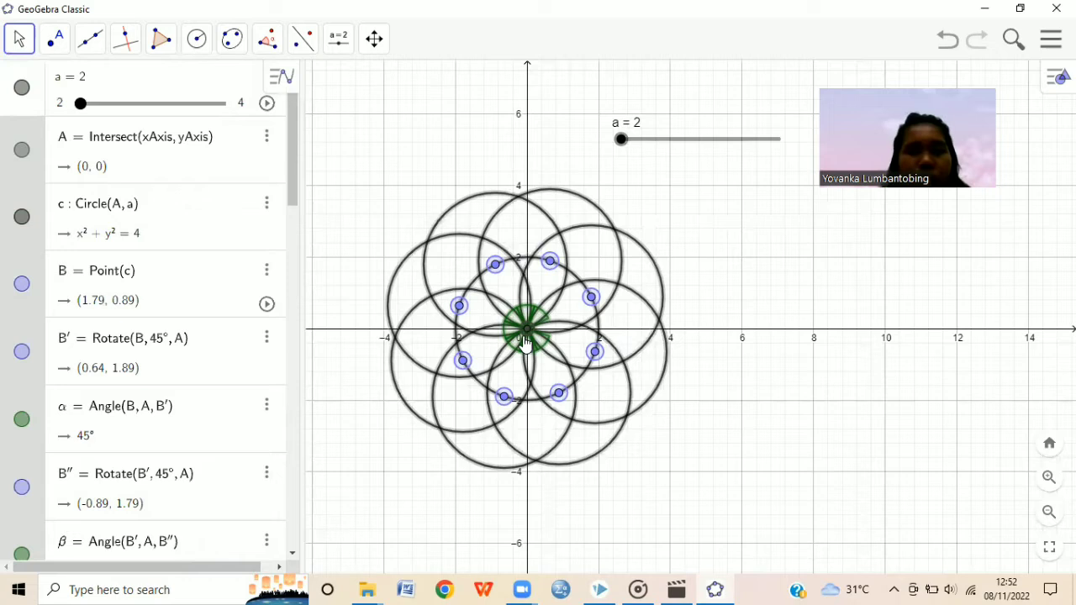
left_click(21, 421)
scroll(25, 475, "down", 1)
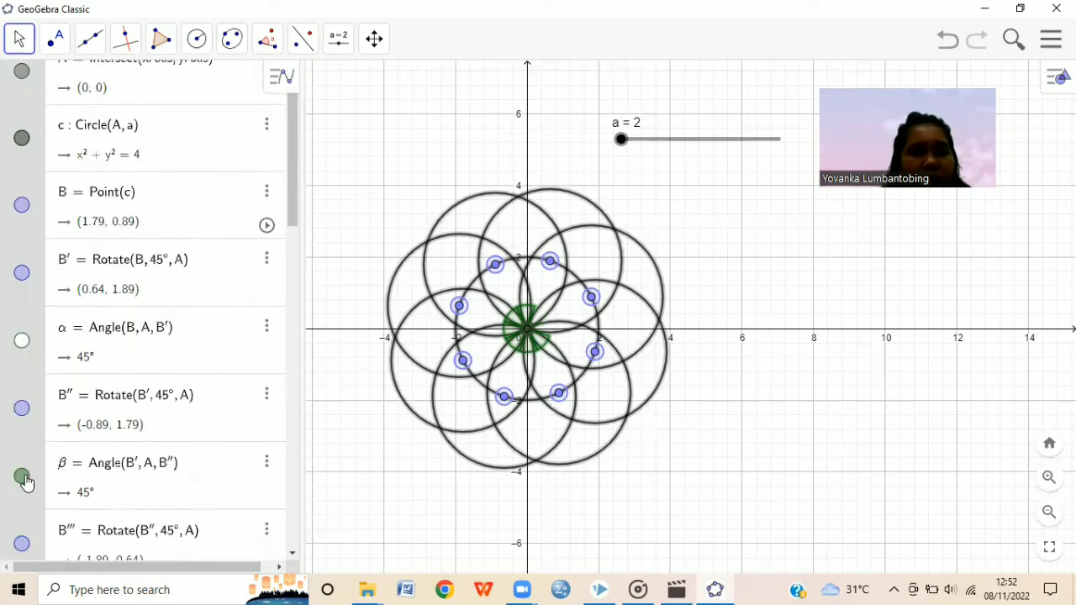
left_click(23, 475)
scroll(23, 458, "down", 1)
scroll(21, 445, "down", 3)
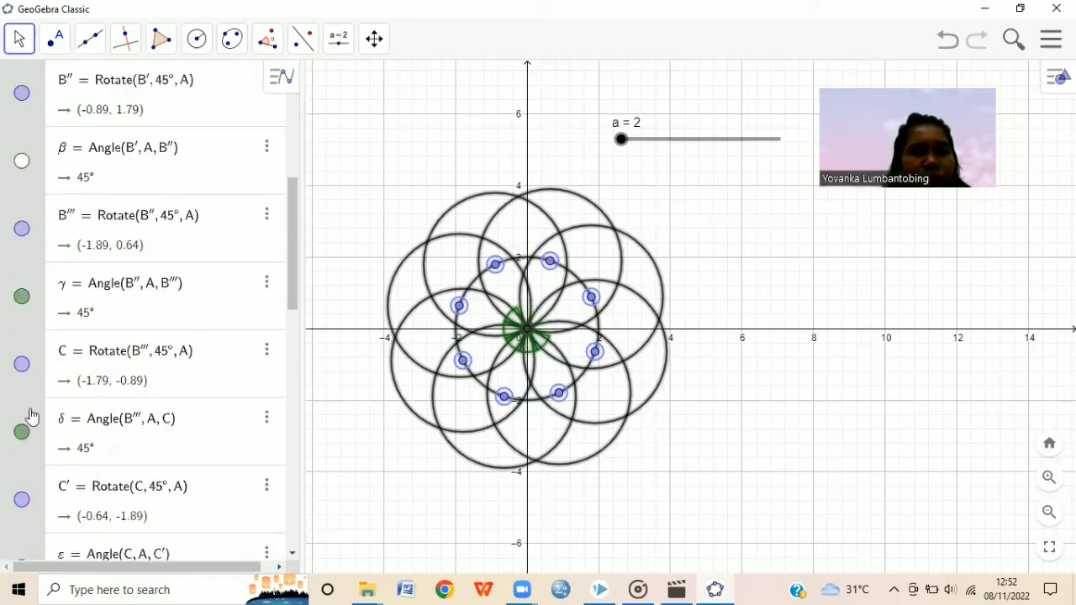
left_click(22, 434)
scroll(19, 486, "down", 1)
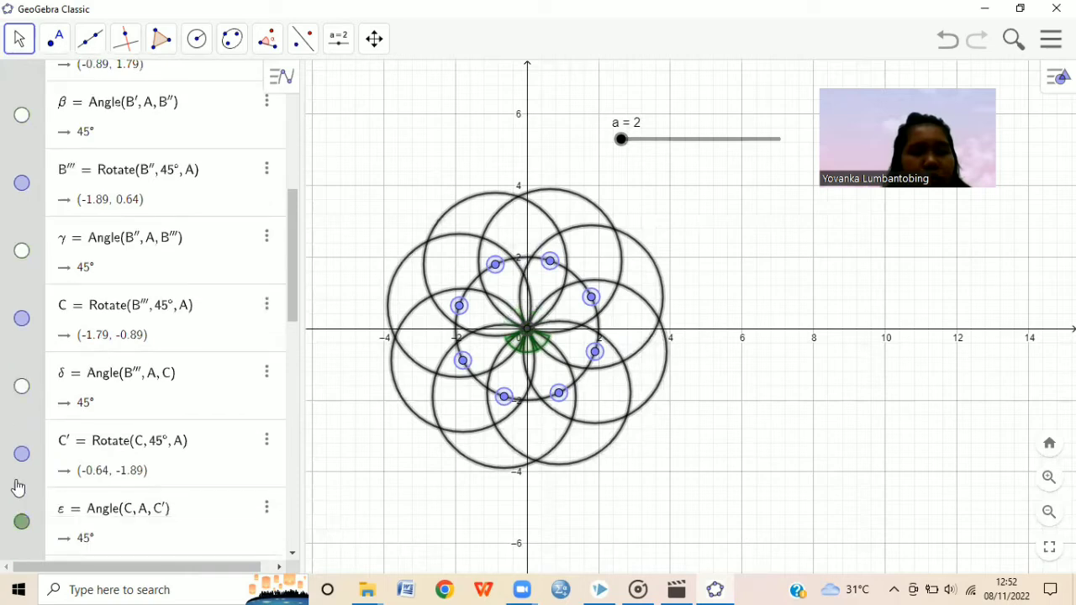
scroll(19, 420, "down", 3)
left_click(22, 388)
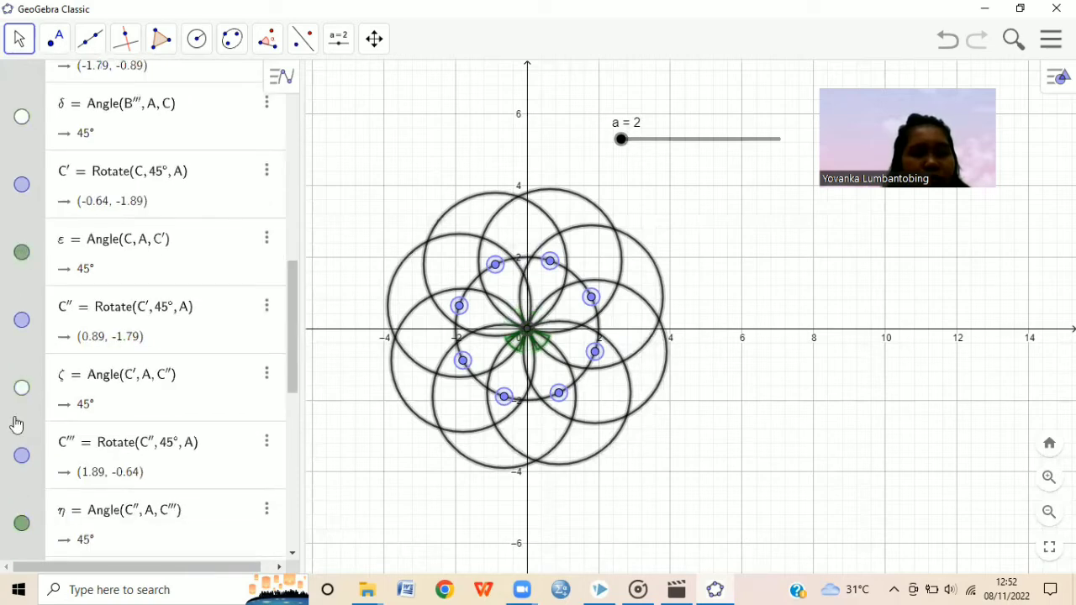
left_click(18, 530)
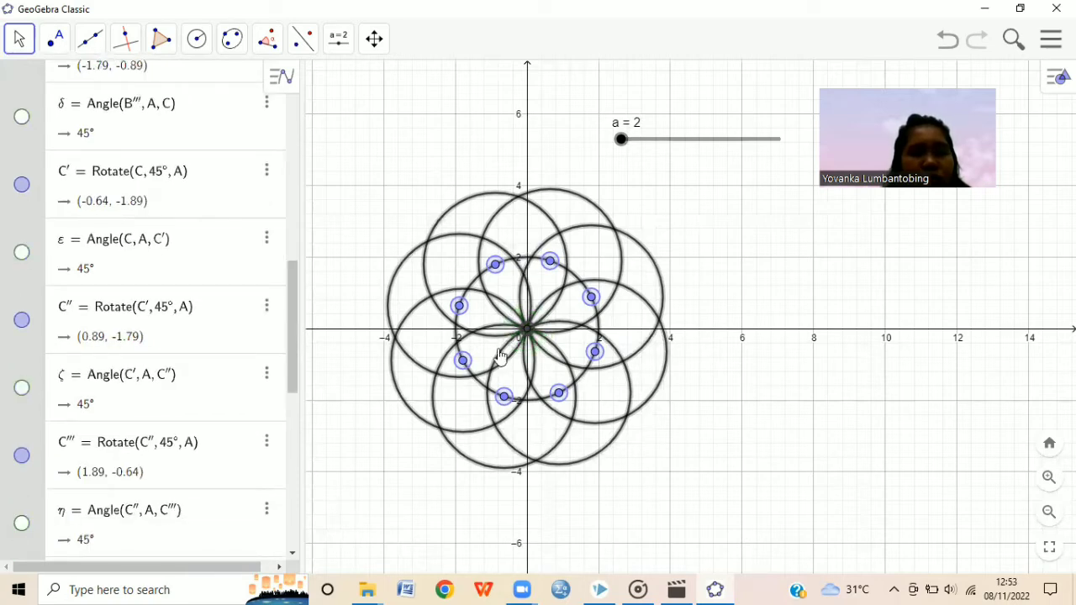
Hide points B, B' and B'' on the base circle
scroll(65, 390, "up", 5)
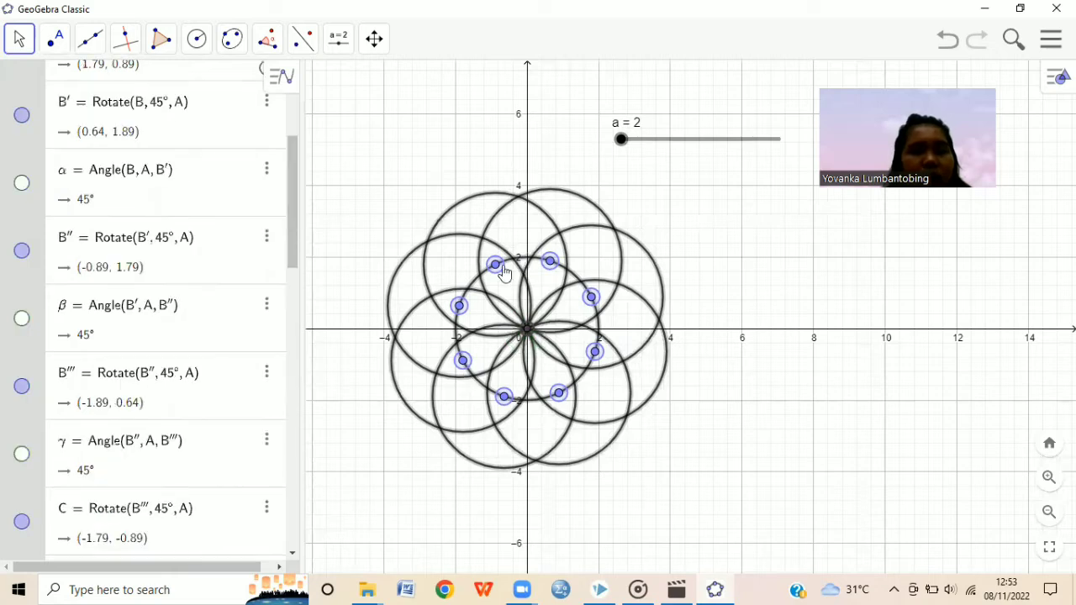
scroll(151, 287, "up", 3)
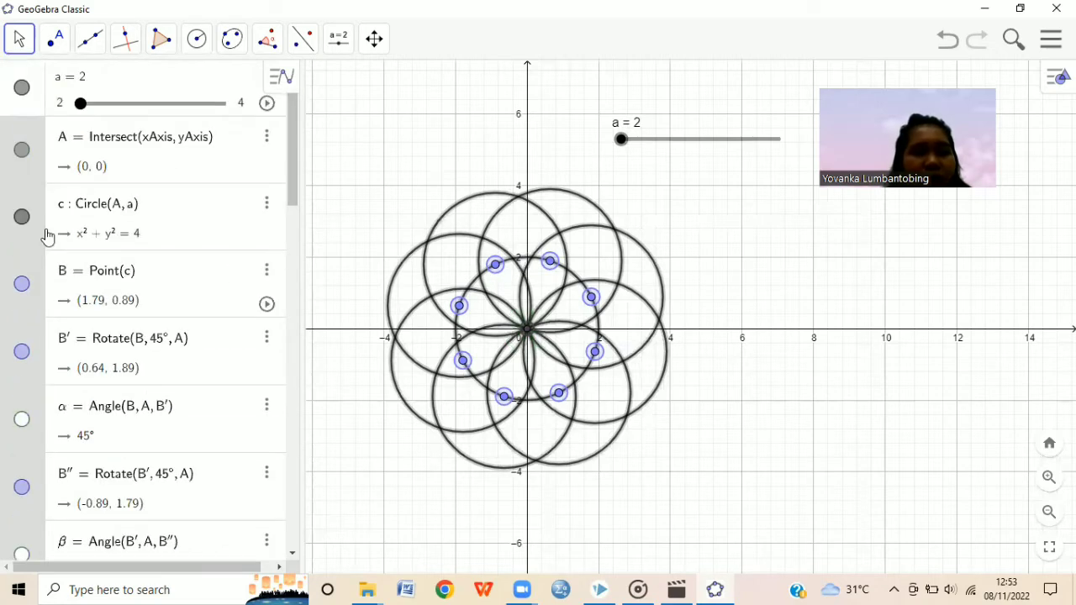
left_click(22, 285)
left_click(22, 352)
left_click(22, 486)
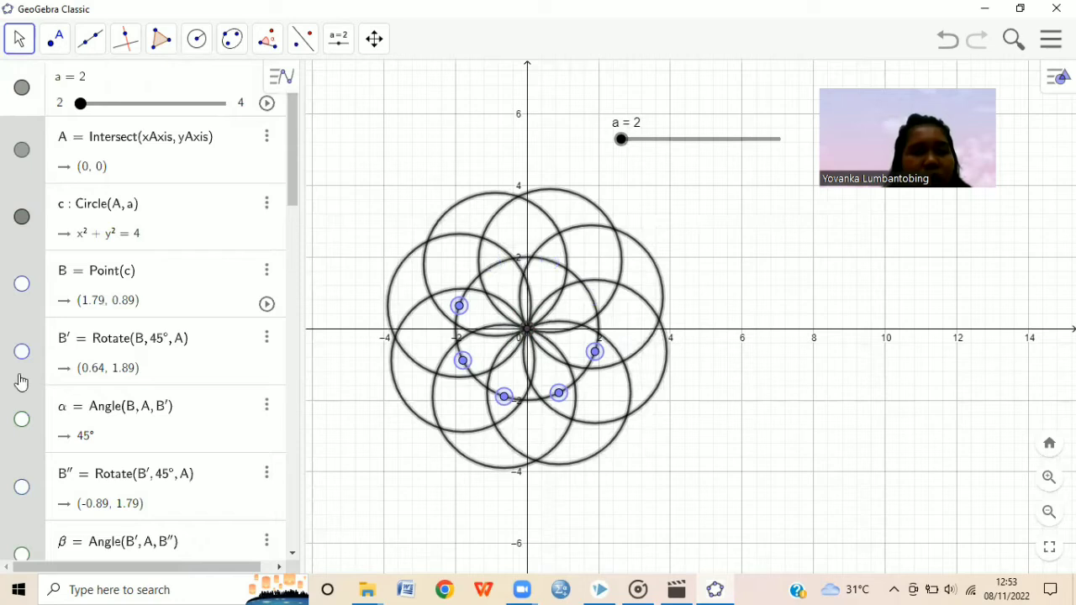
Hide points B''', C, C', C'' and C''', along with base circle c centered on A
scroll(22, 240, "down", 5)
left_click(22, 229)
left_click(21, 364)
left_click(21, 500)
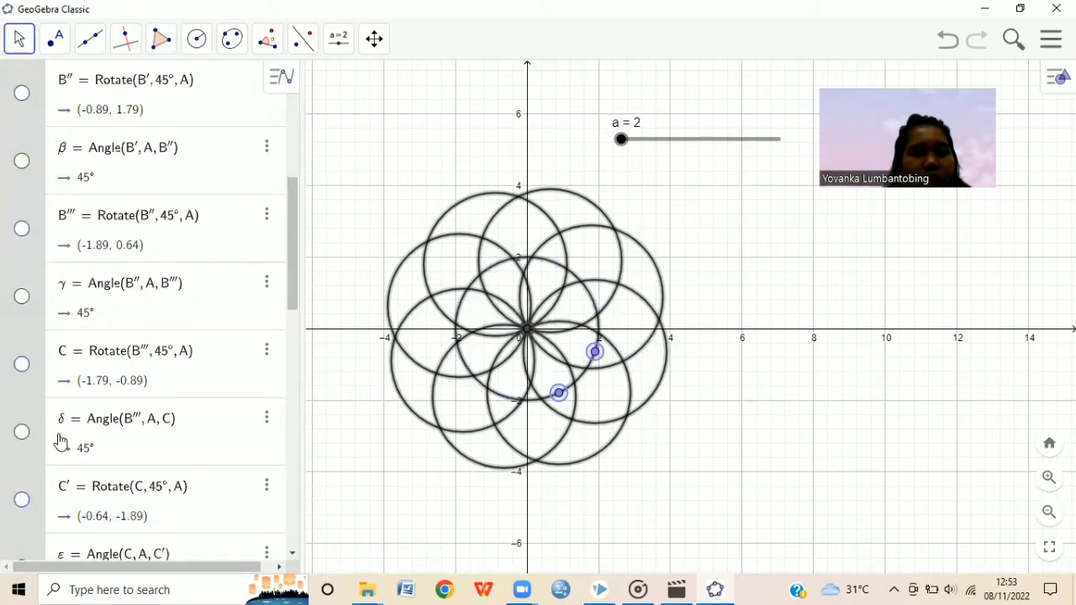
scroll(43, 392, "down", 6)
scroll(28, 90, "down", 1)
left_click(22, 84)
left_click(22, 219)
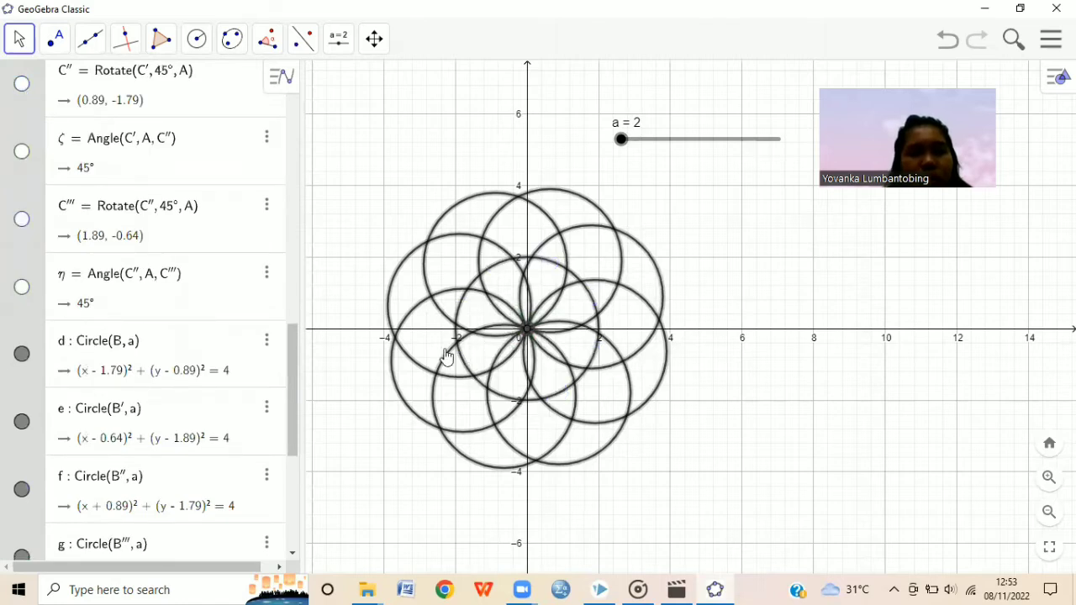
scroll(134, 277, "up", 8)
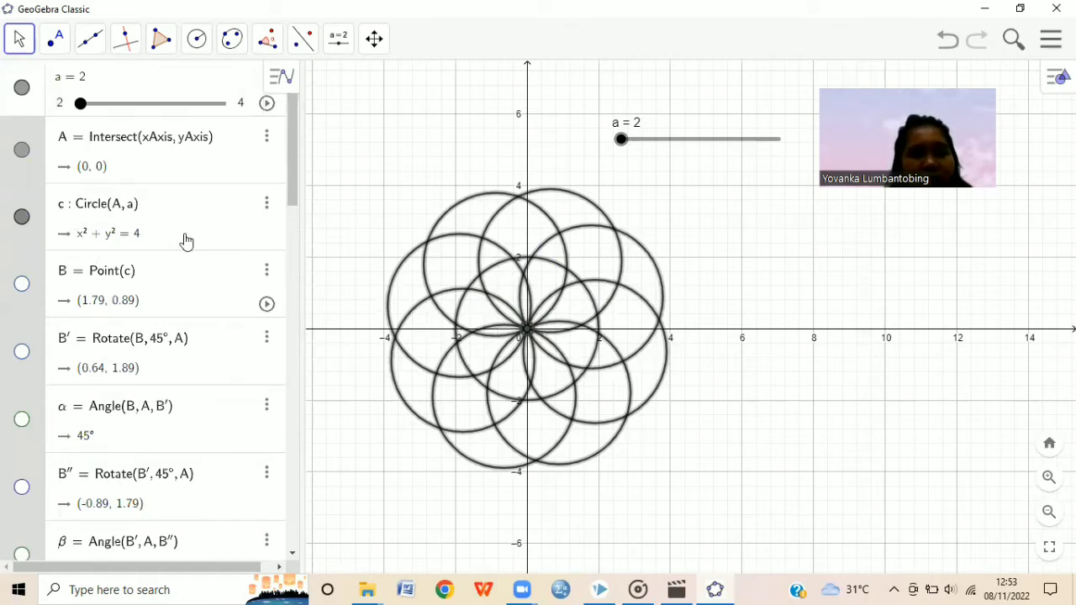
left_click(20, 224)
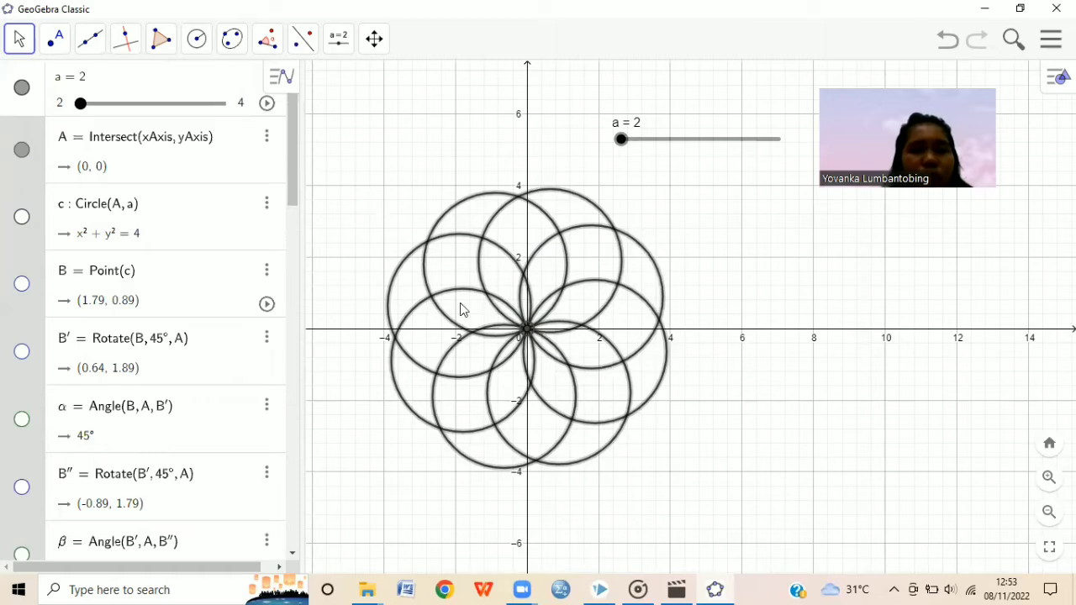
Select the whole flower pattern and turn on Show trace for its circles
left_click_drag(337, 168, 677, 430)
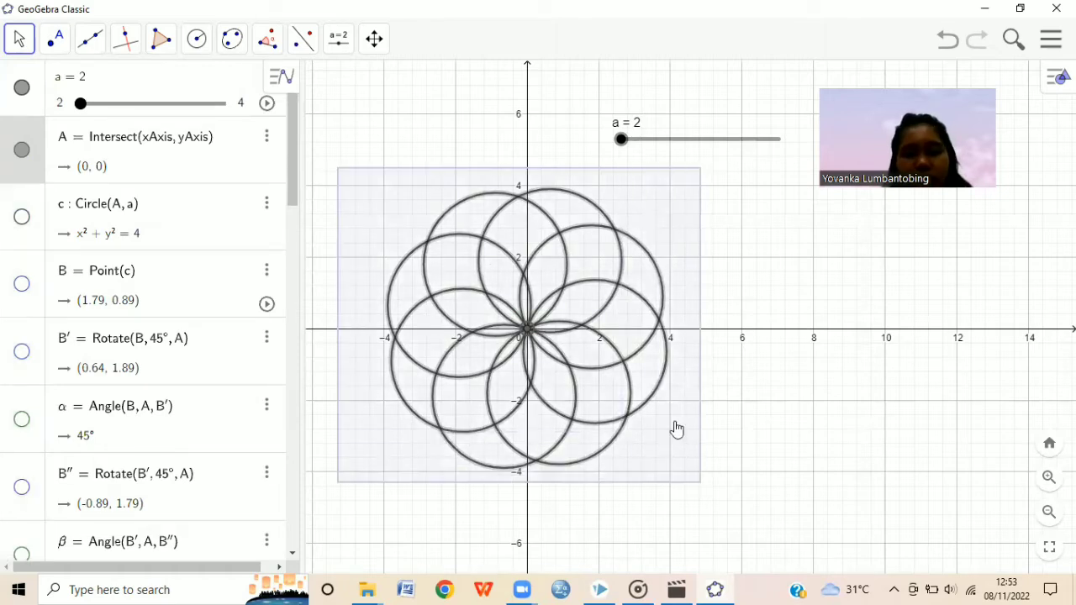
right_click(677, 429)
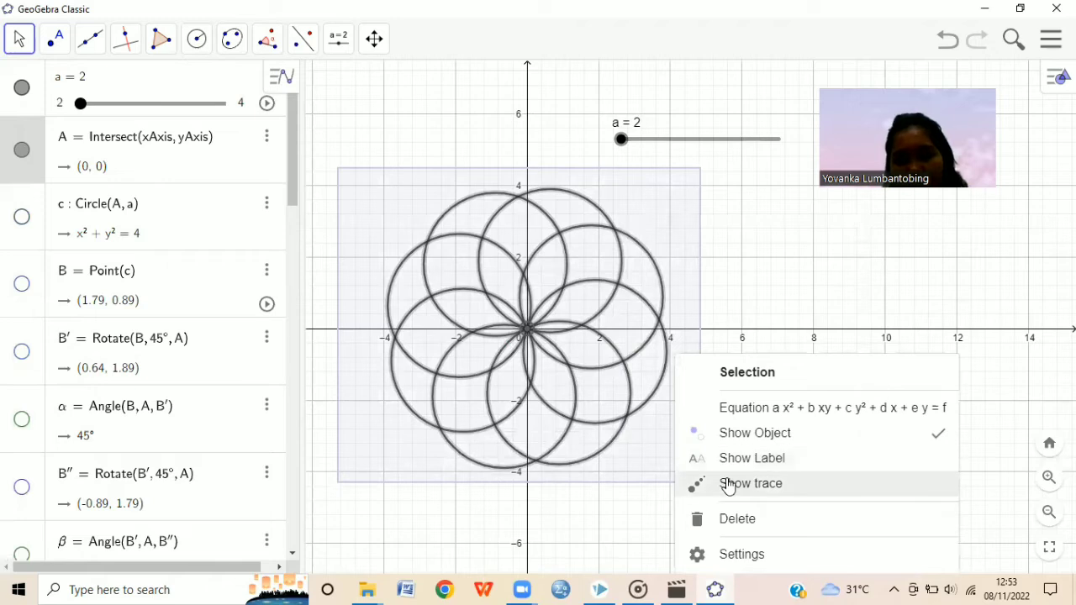
left_click(715, 472)
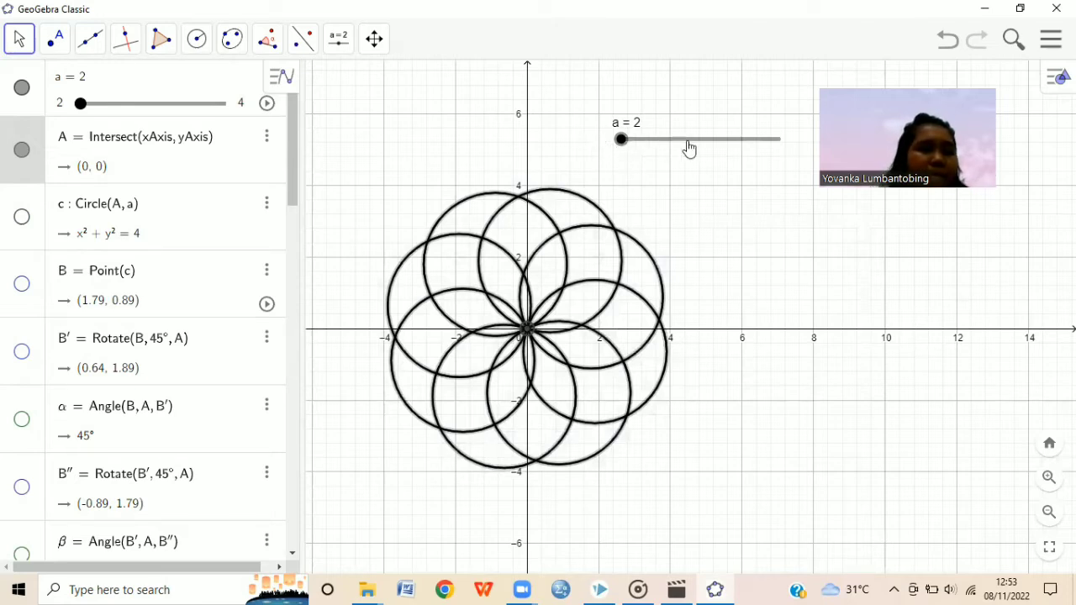
Animate slider a so the circles leave traces, and stop it at a = 3.45
right_click(622, 143)
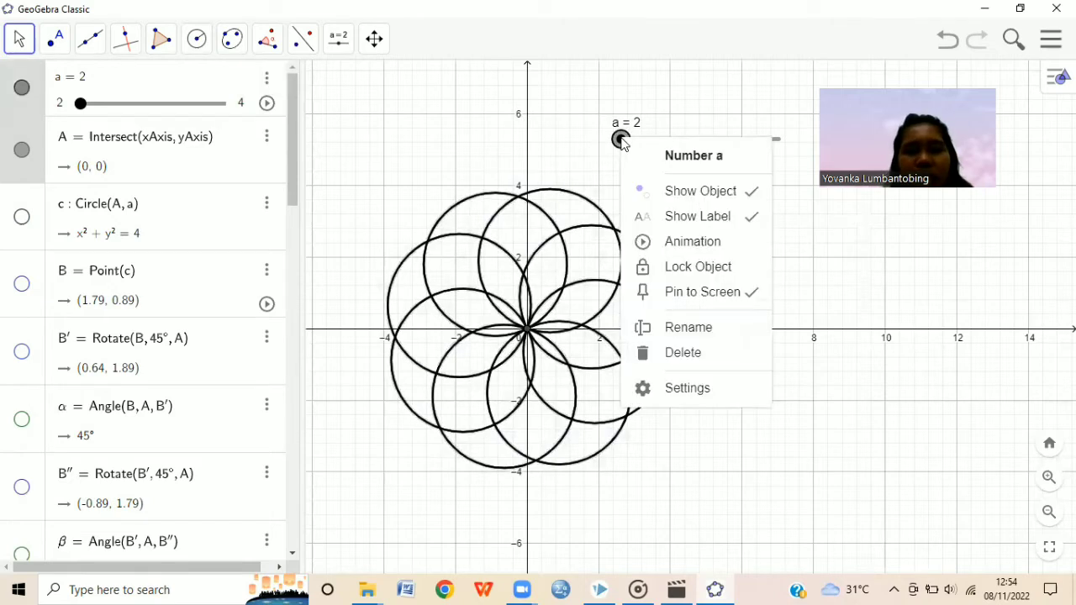
left_click(677, 243)
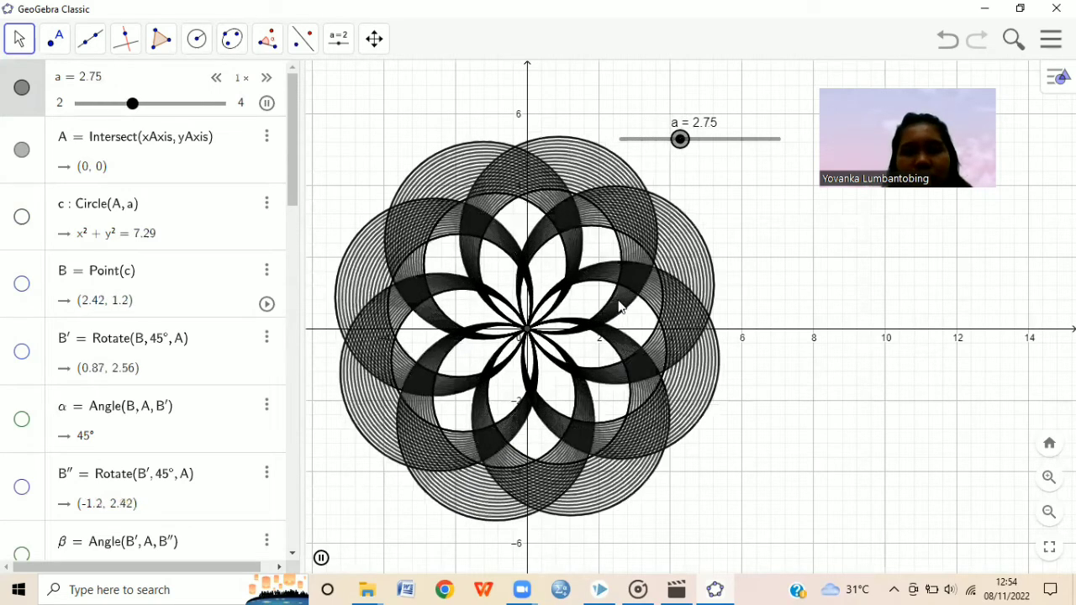
scroll(613, 311, "down", 2)
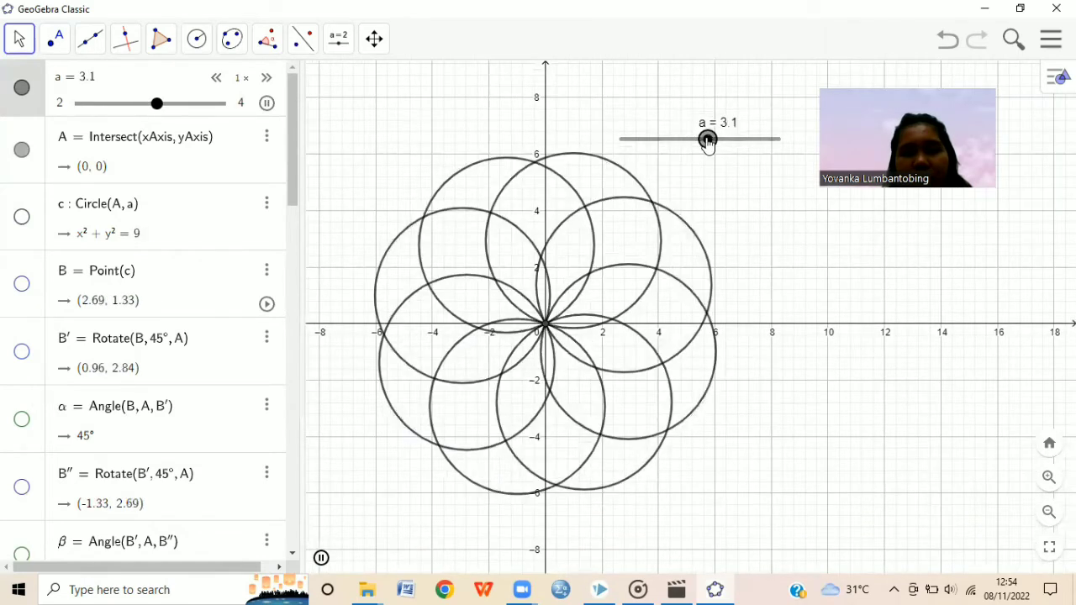
scroll(519, 346, "down", 1)
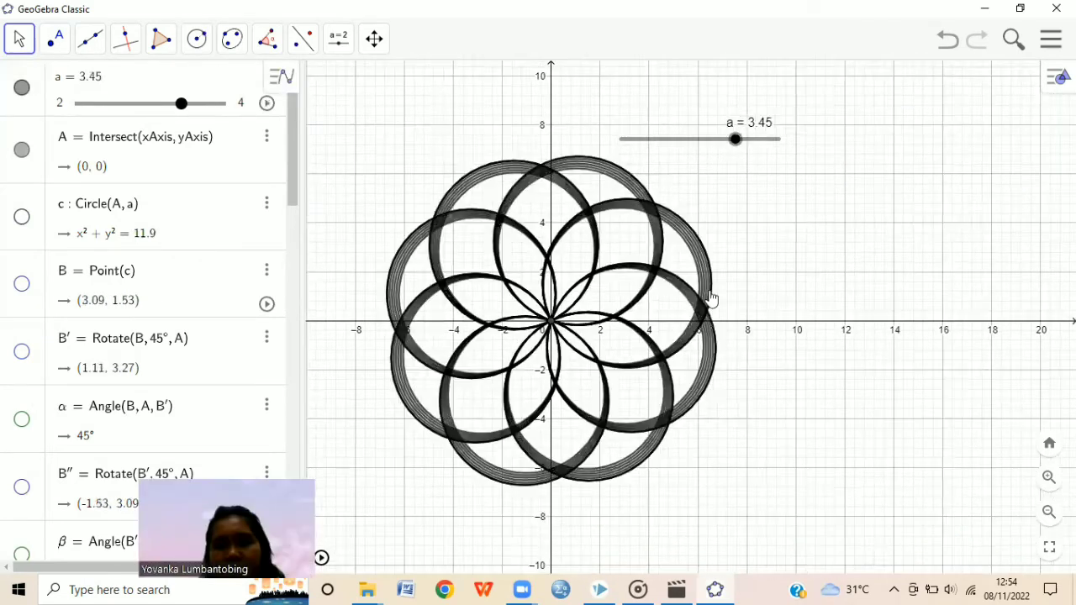
scroll(711, 290, "down", 1)
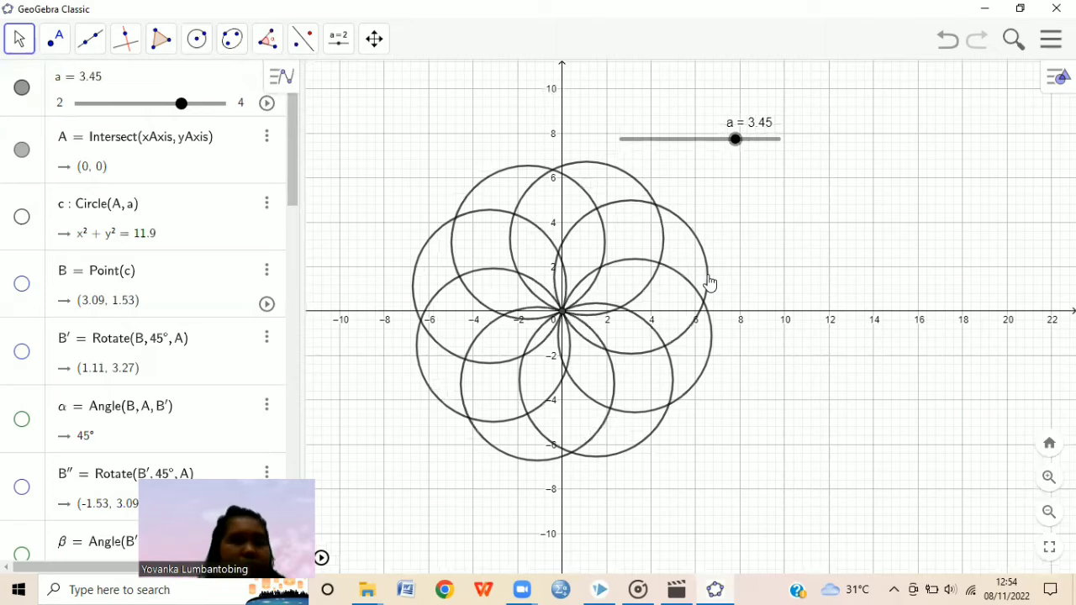
Color the circle centered on B red (#FF0000) in its object settings
left_click(711, 283)
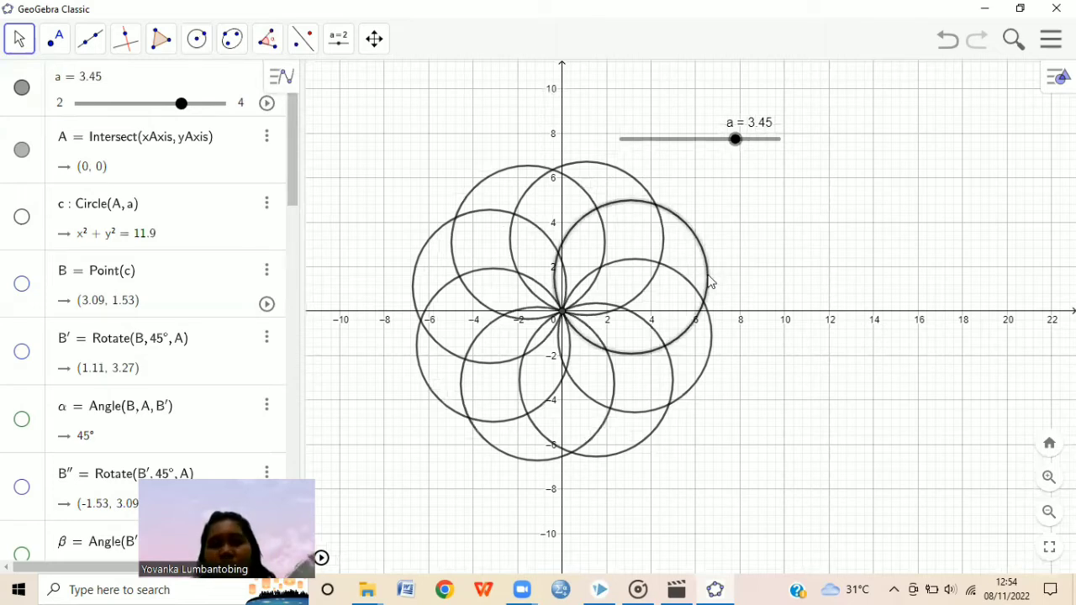
right_click(709, 278)
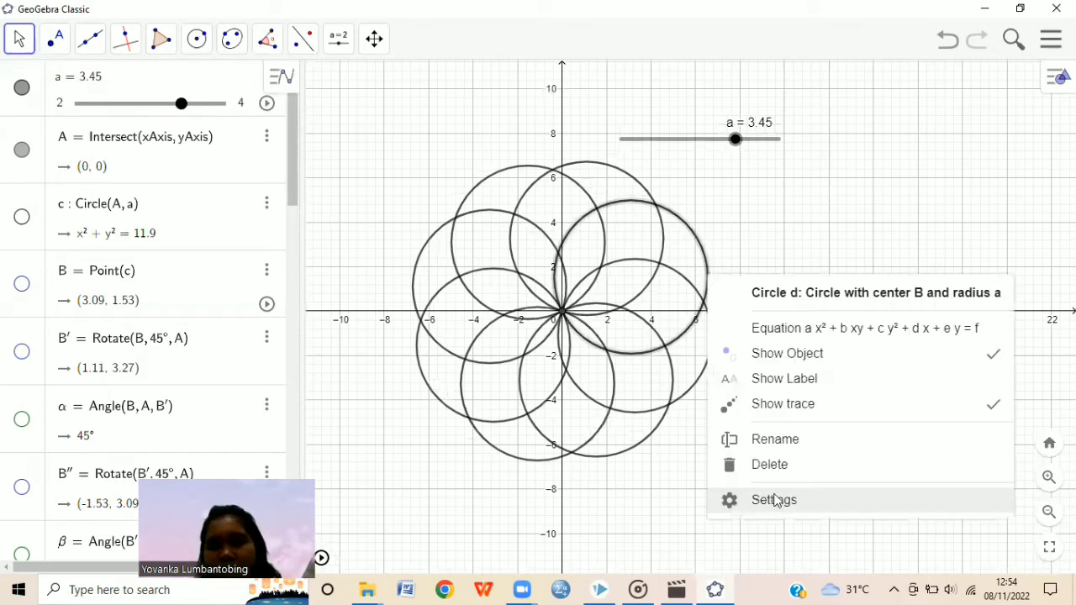
left_click(772, 498)
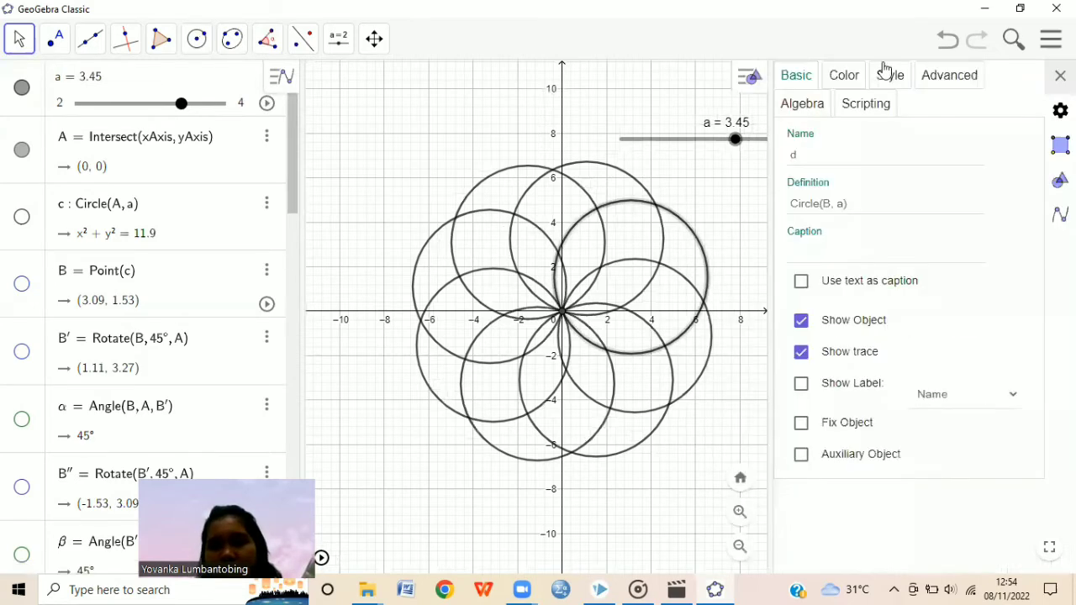
left_click(844, 80)
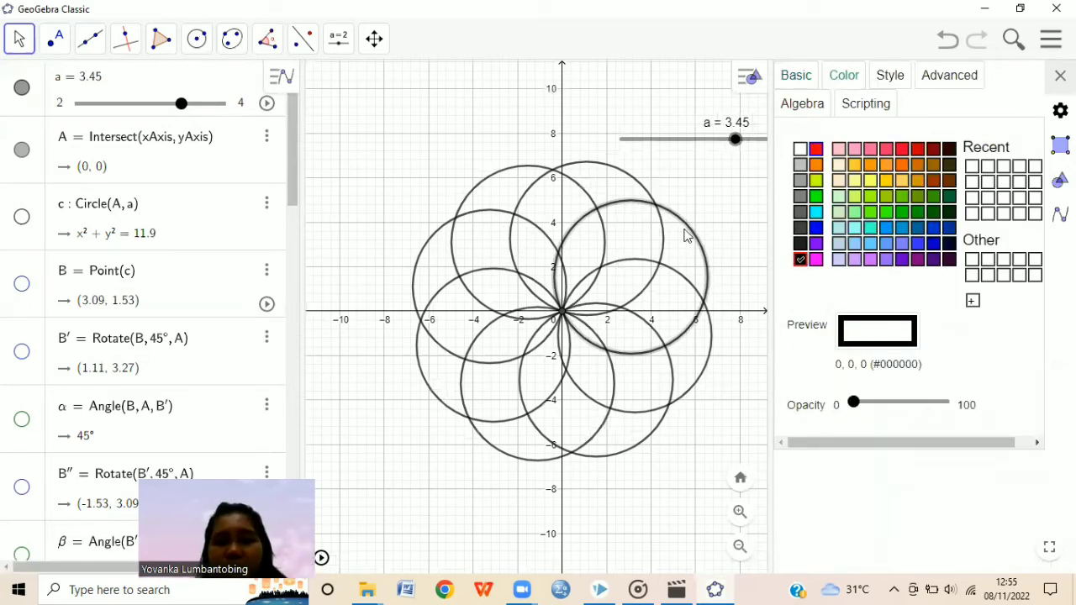
left_click(815, 150)
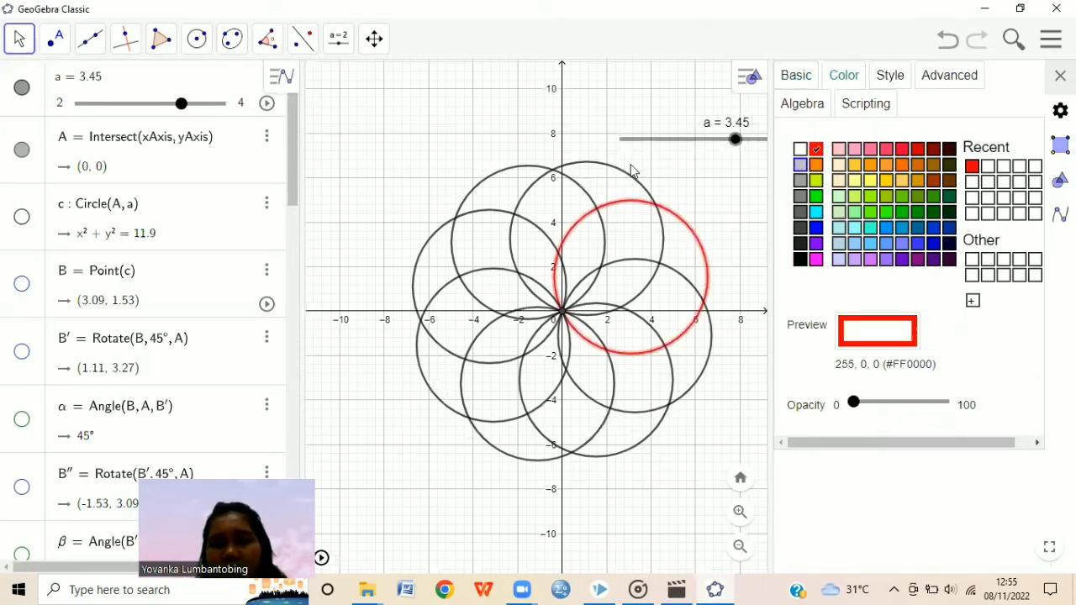
Color the circle centered on B' gold (#FFD700) and the circle centered on B'' cyan (#00FFFF)
left_click(643, 191)
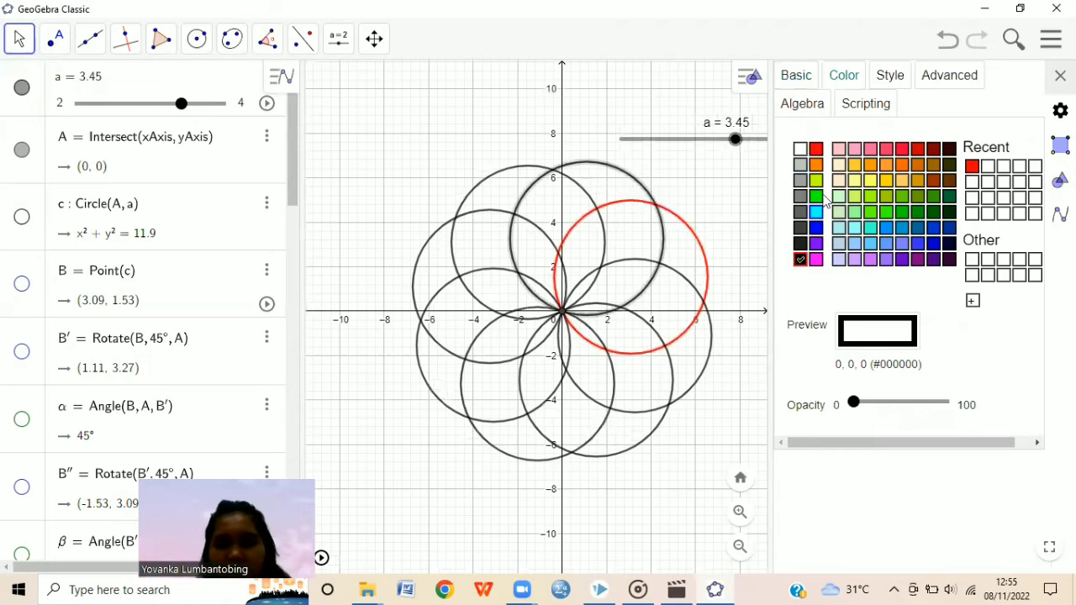
left_click(886, 182)
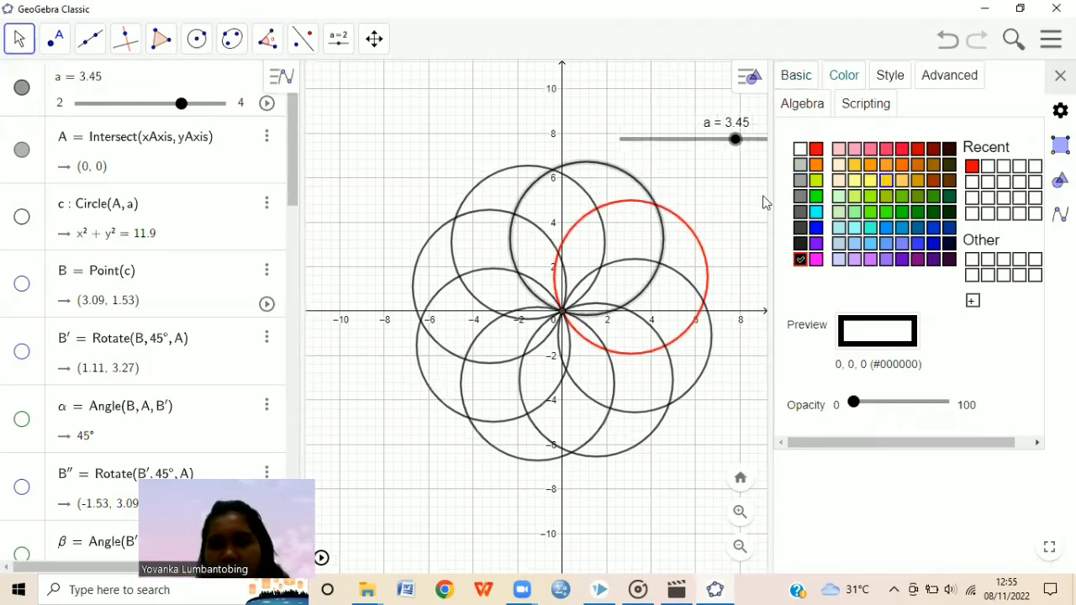
left_click(508, 176)
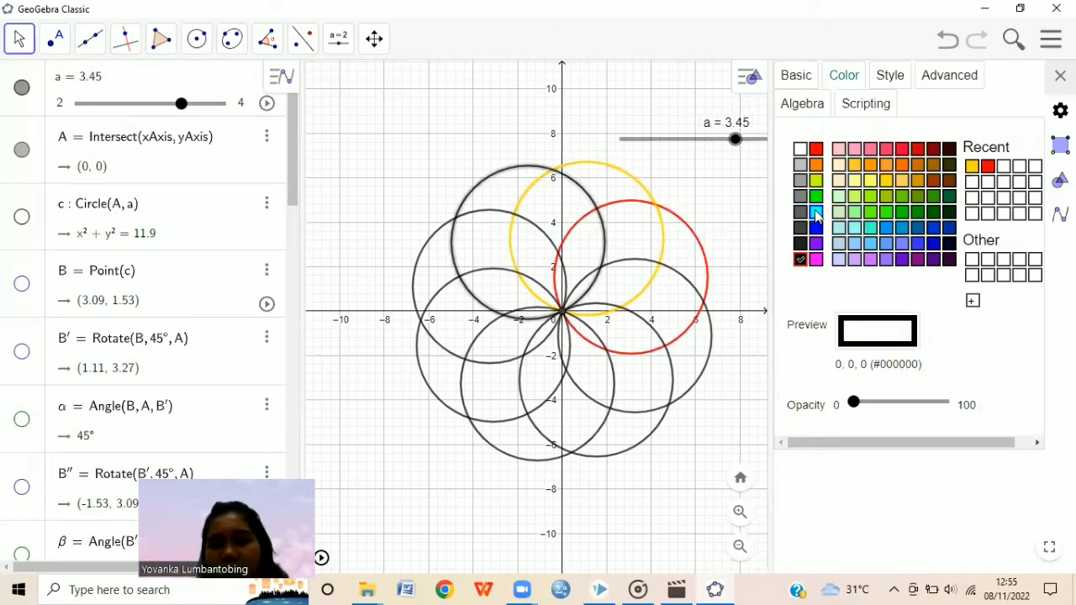
left_click(816, 211)
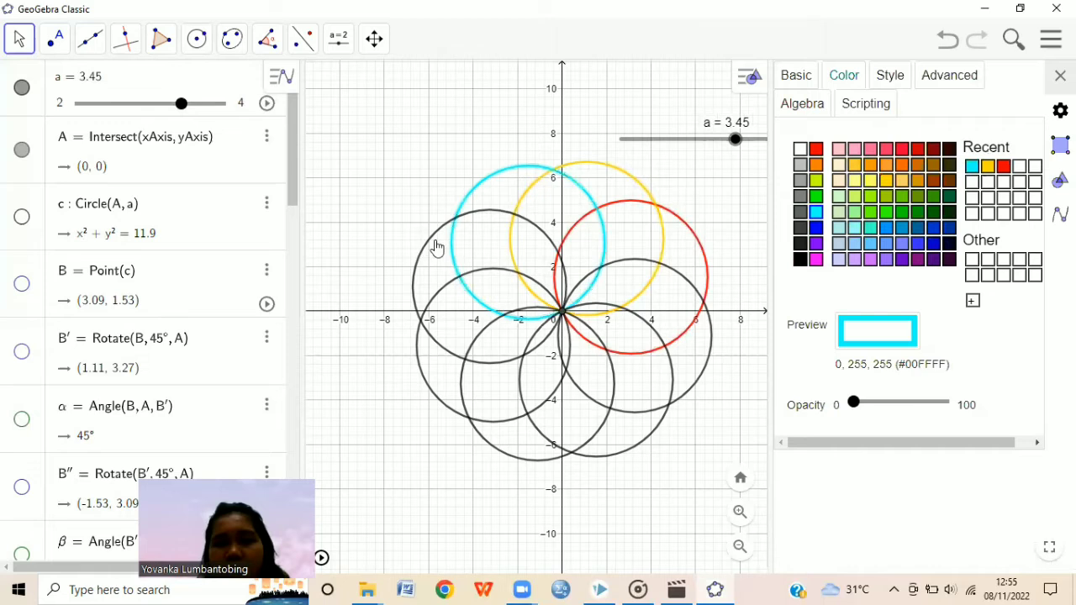
Recolor the circle centered on B' light yellow (#FFFF66) and make the circle centered on B''' blue (#0000FF)
left_click(873, 185)
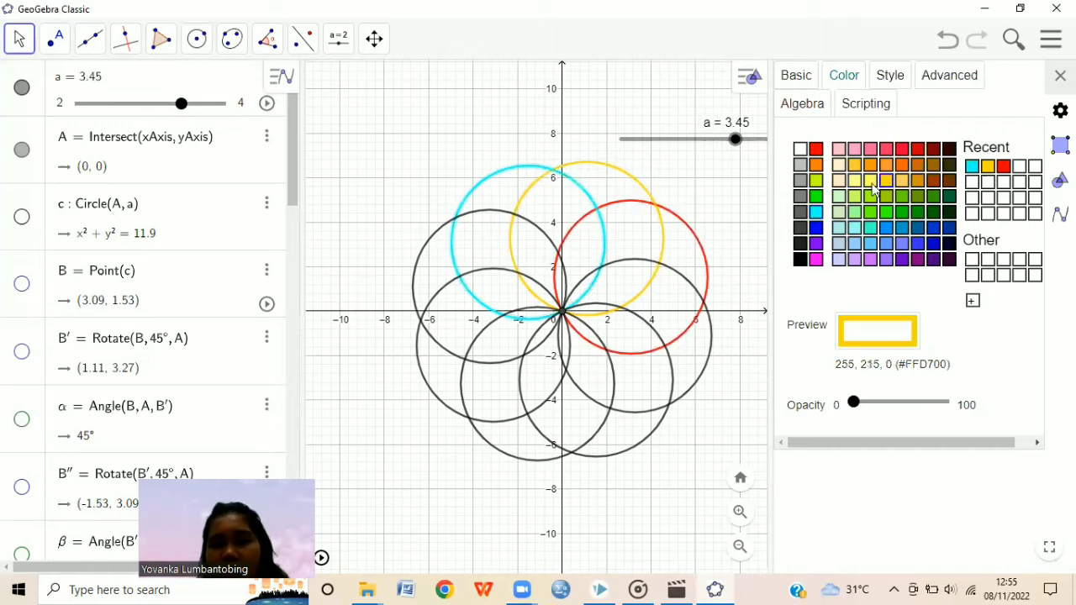
left_click(873, 183)
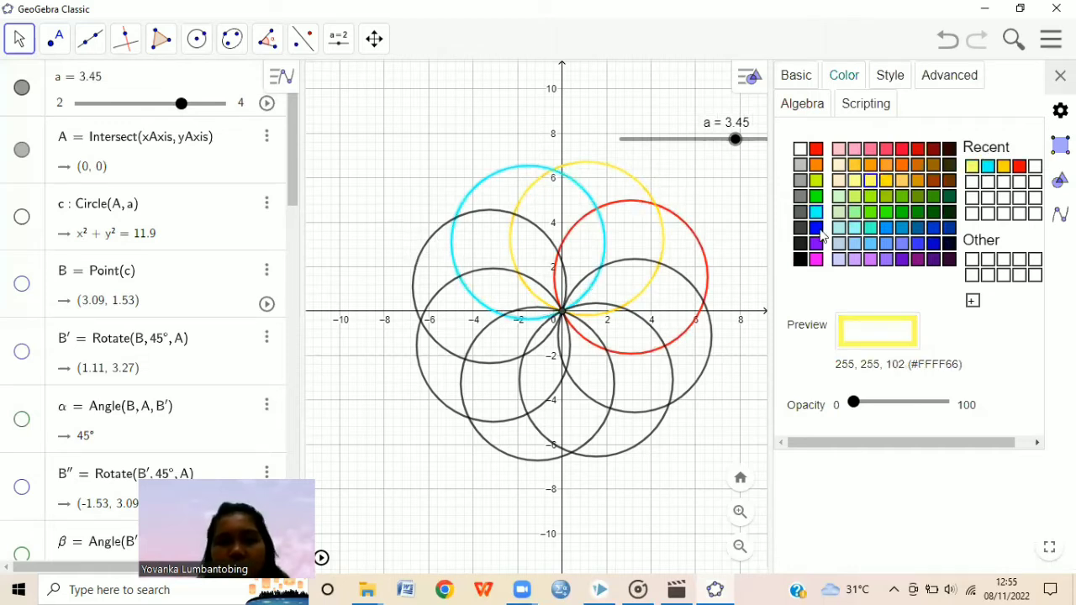
key("Tab")
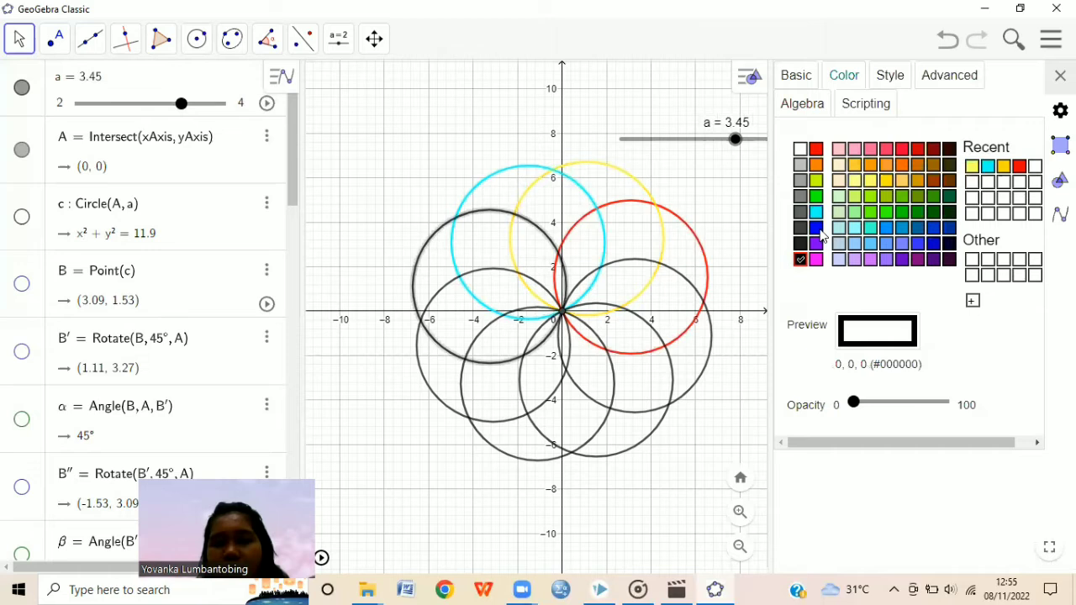
left_click(816, 229)
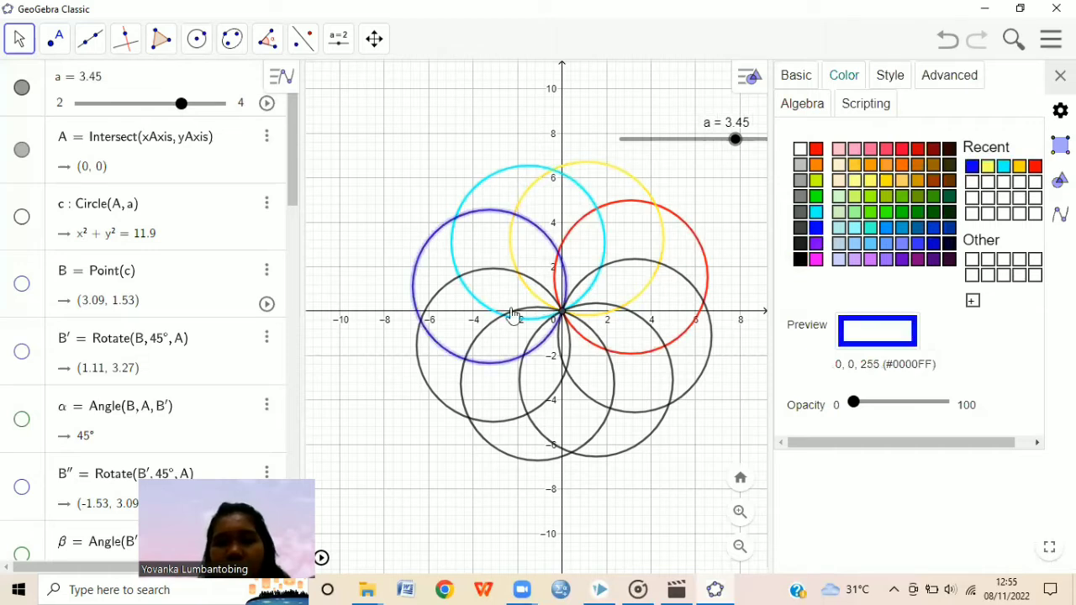
Color the circle centered on C purple and the circle centered on C' bright green
left_click(427, 385)
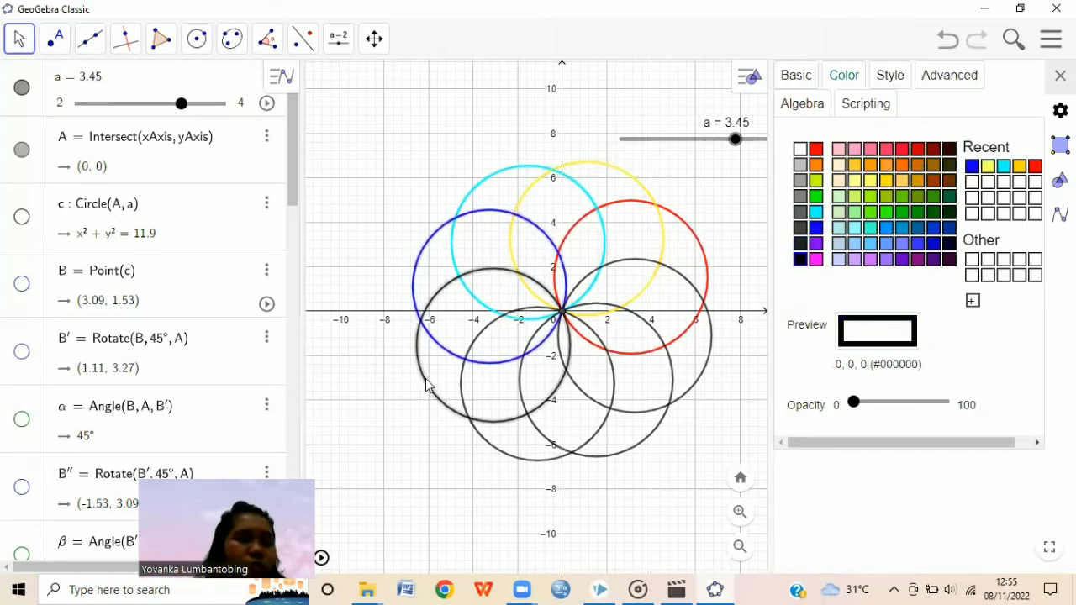
left_click(913, 262)
left_click(588, 443)
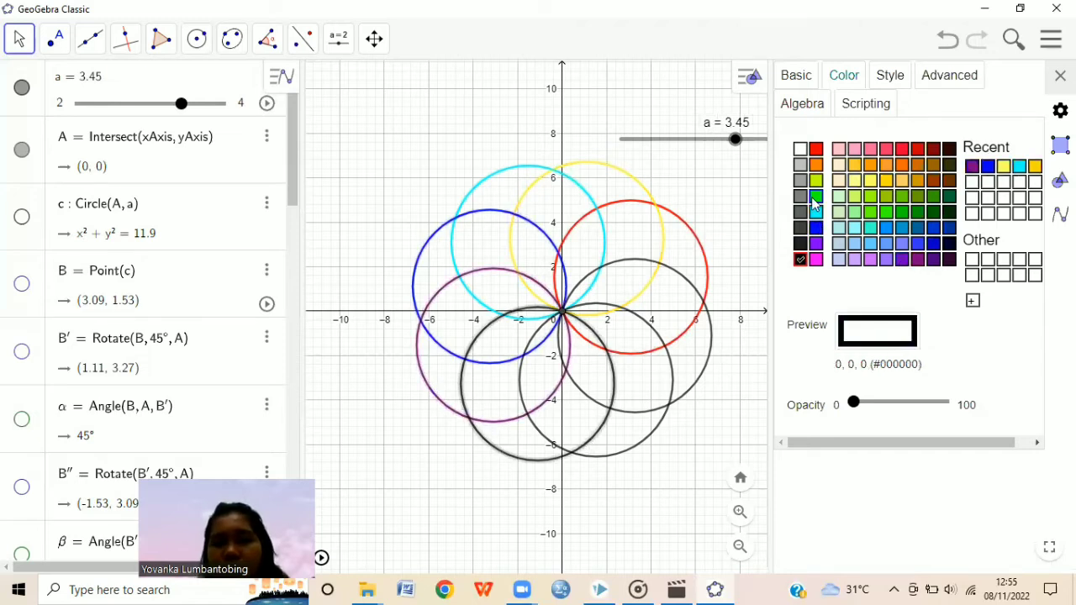
left_click(887, 215)
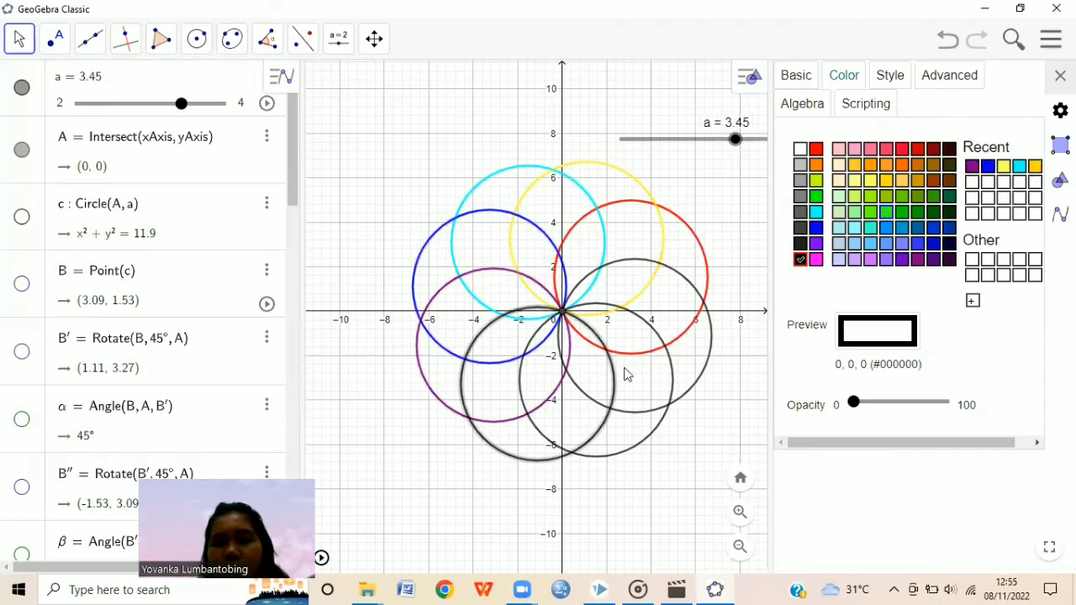
Color the circle centered on C'' dark green (#006400) and the circle centered on C''' dark red (#800000), and close the settings
left_click(663, 423)
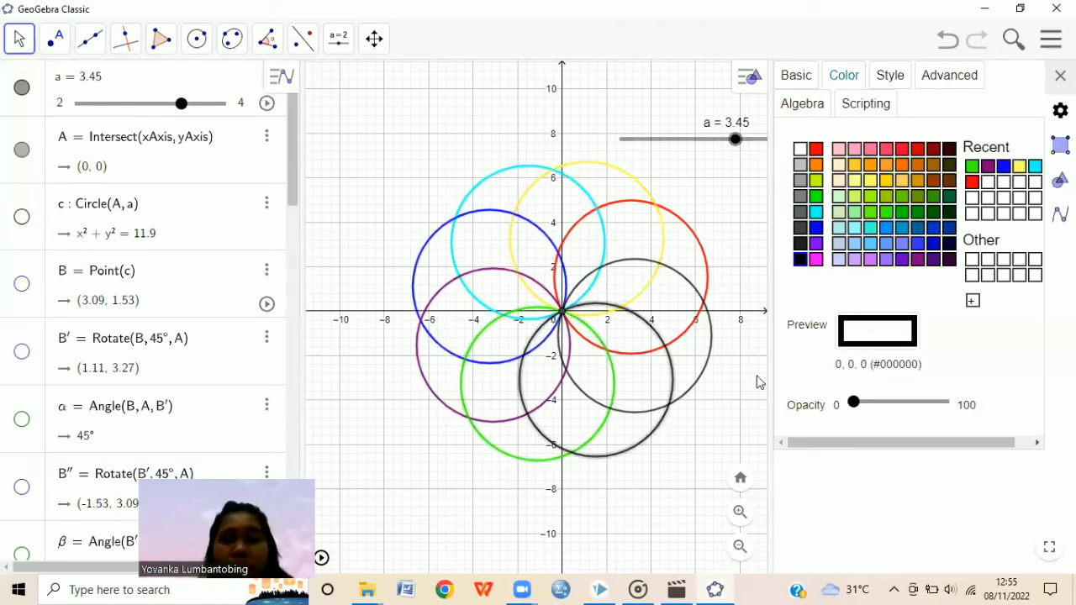
left_click(934, 213)
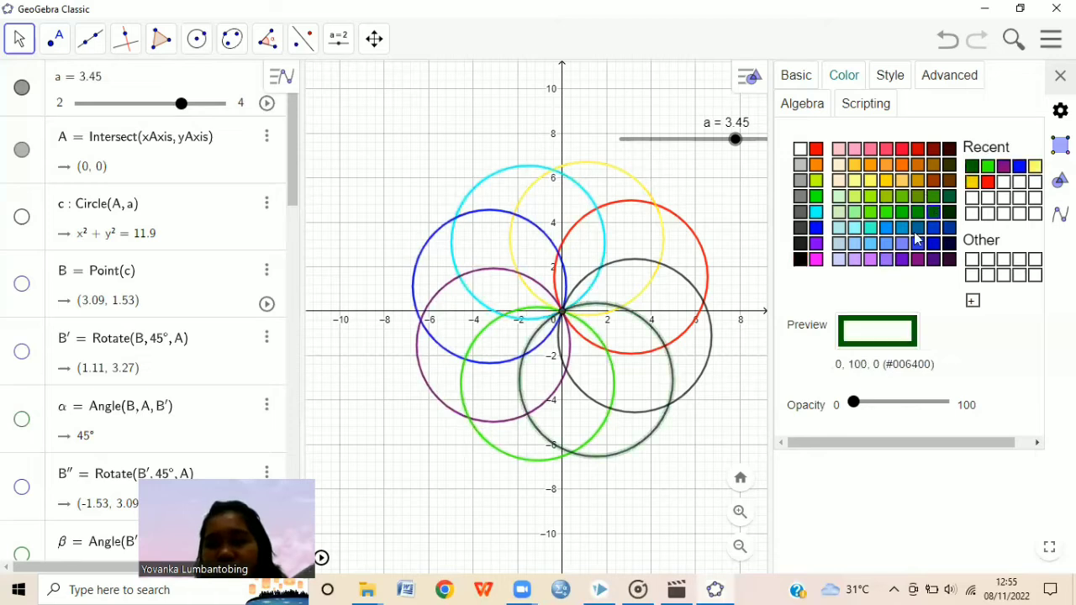
left_click(702, 380)
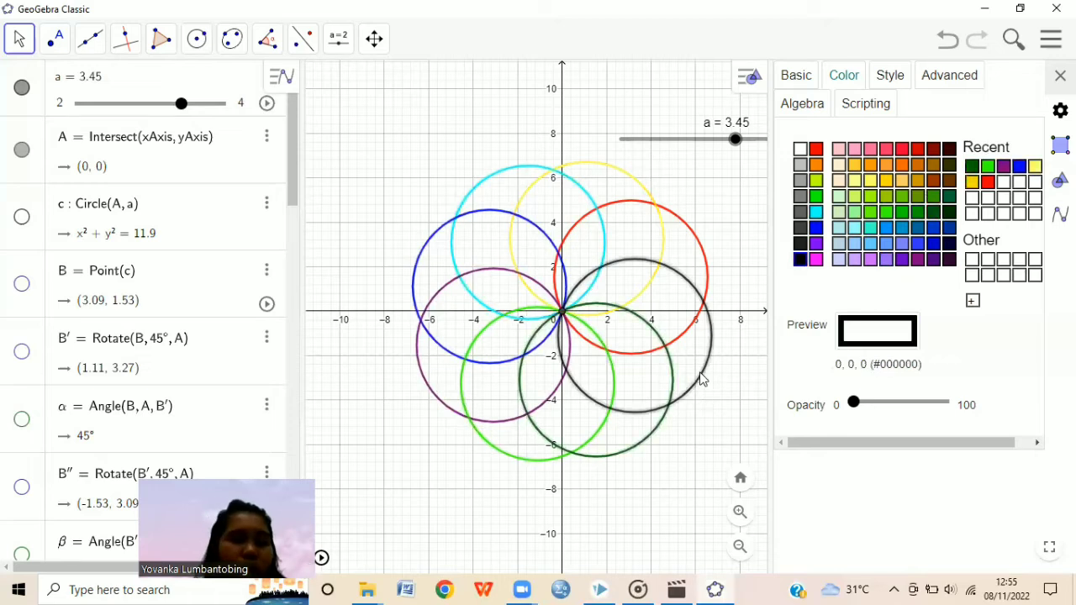
left_click(933, 150)
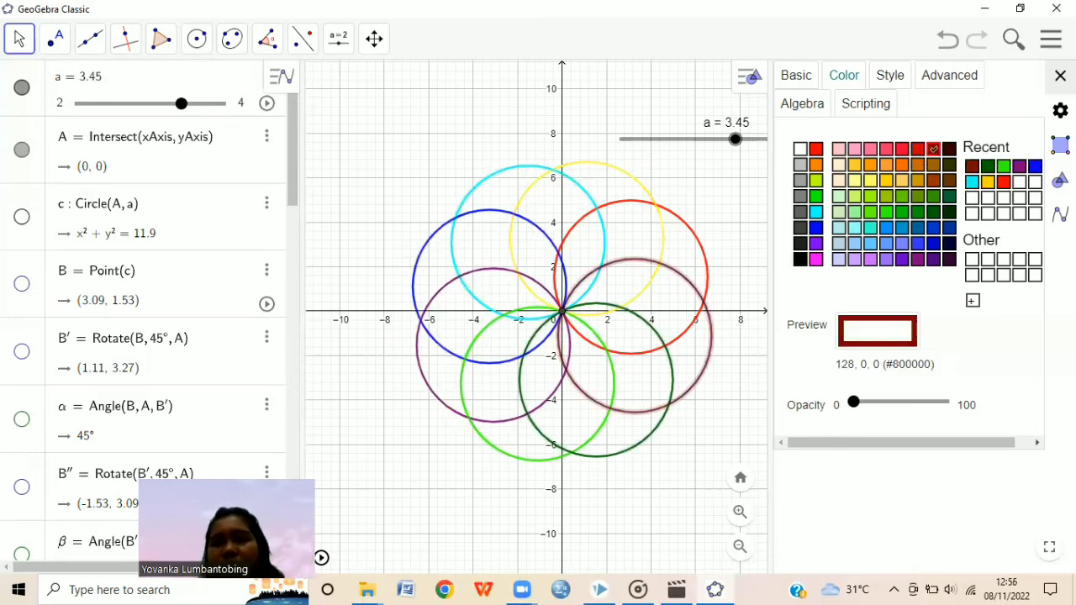
key("Escape")
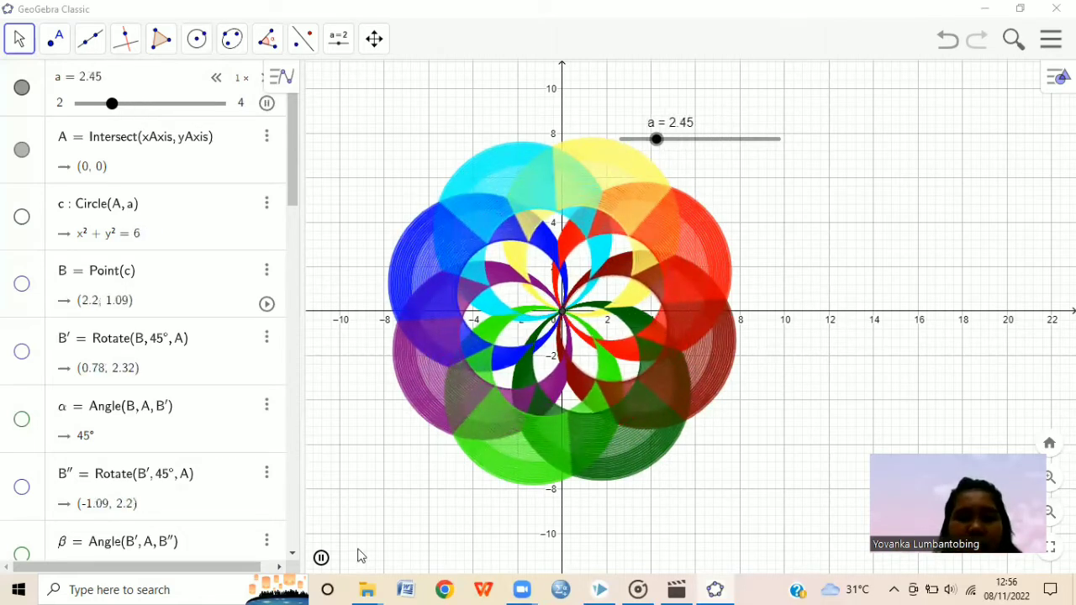
Stop the animation of slider a at 2.3 and clear the colored traces left by the circles
left_click(323, 558)
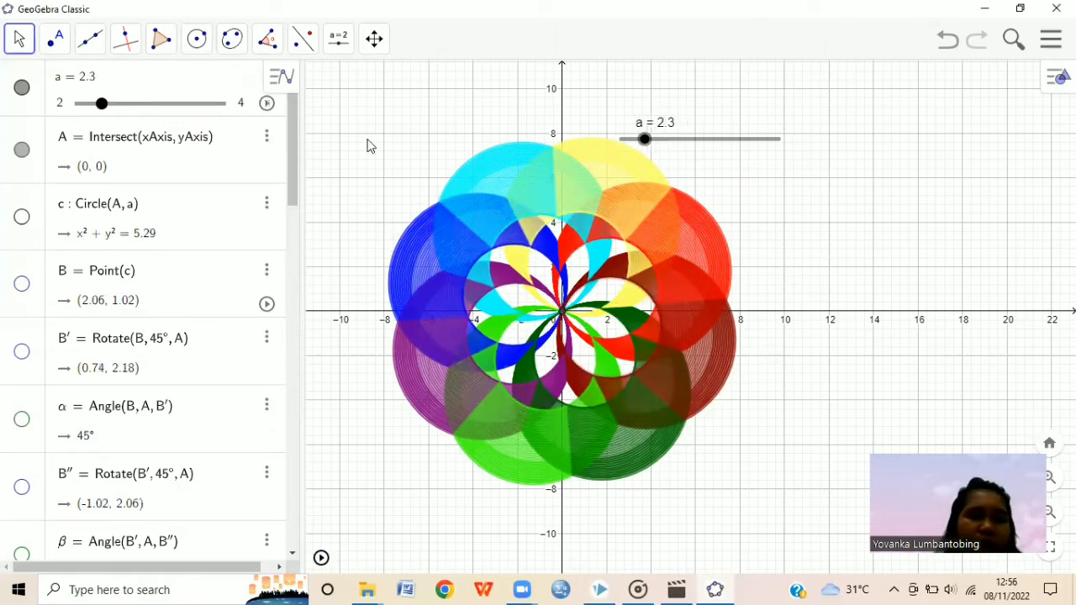
left_click_drag(367, 136, 761, 514)
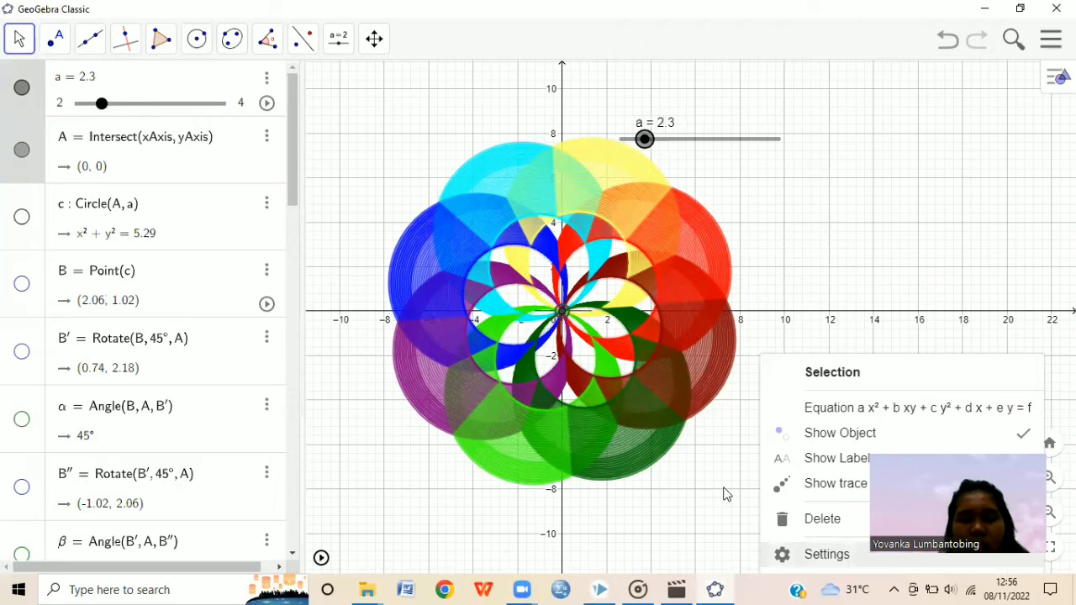
left_click(710, 457)
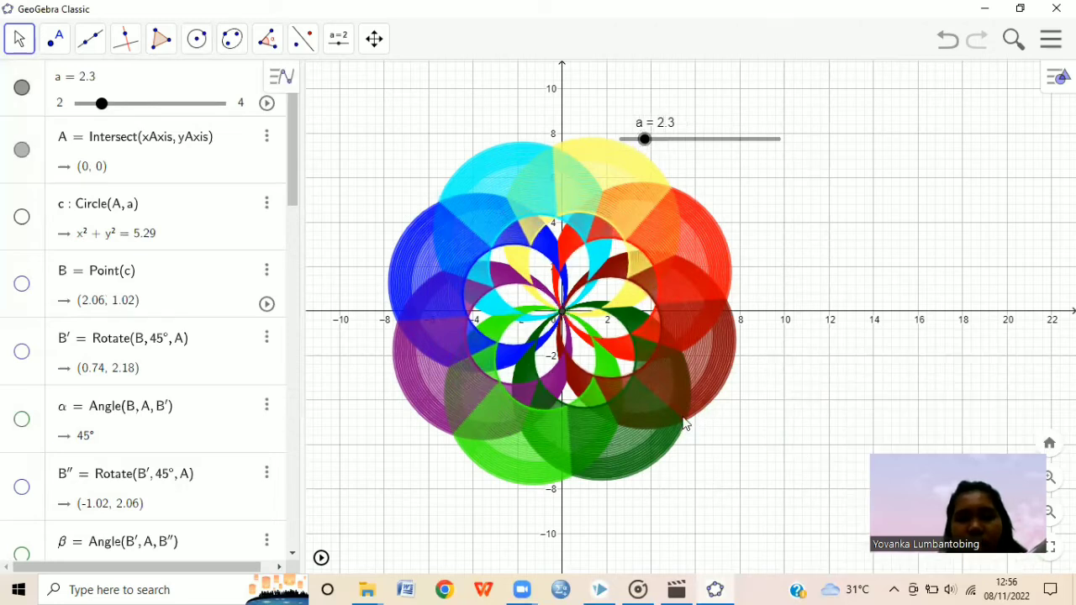
scroll(678, 405, "up", 1)
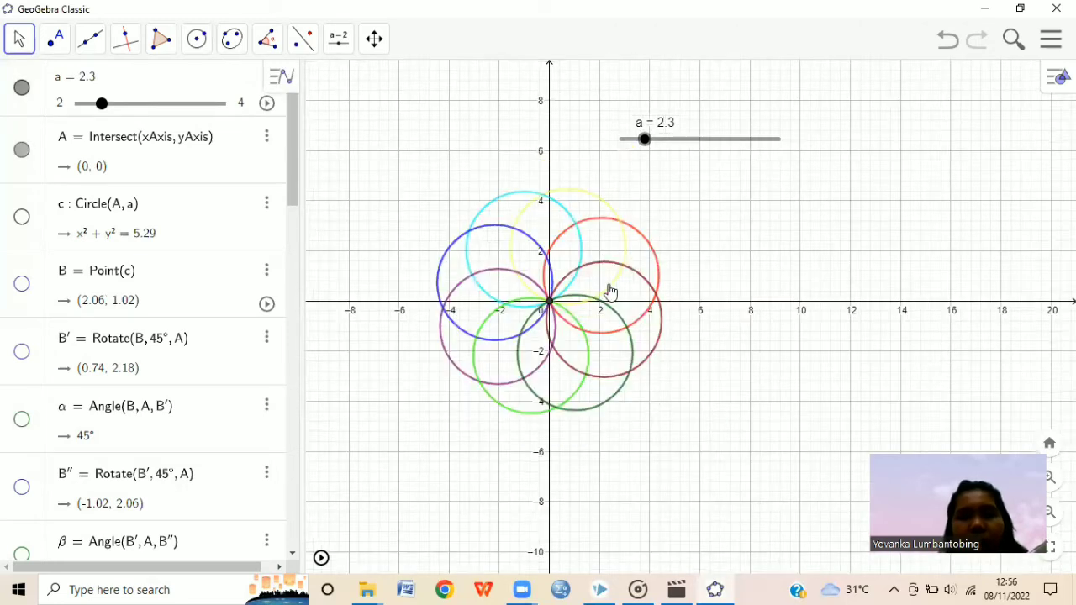
scroll(611, 291, "up", 2)
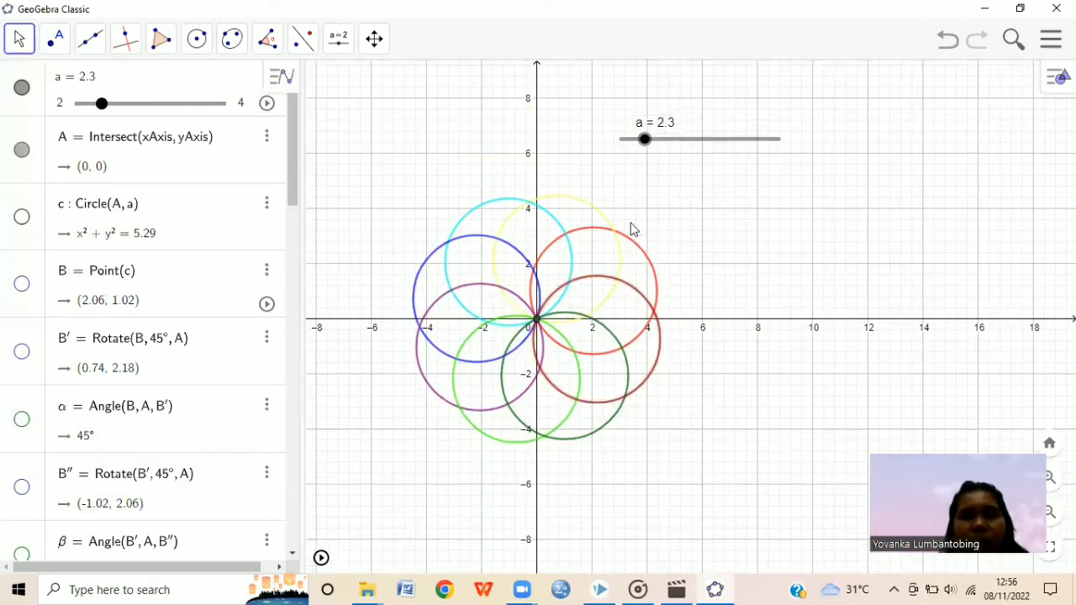
Create a number slider r beside the flower pattern with minimum 0, maximum 1 and increment .01
left_click(338, 38)
left_click(357, 88)
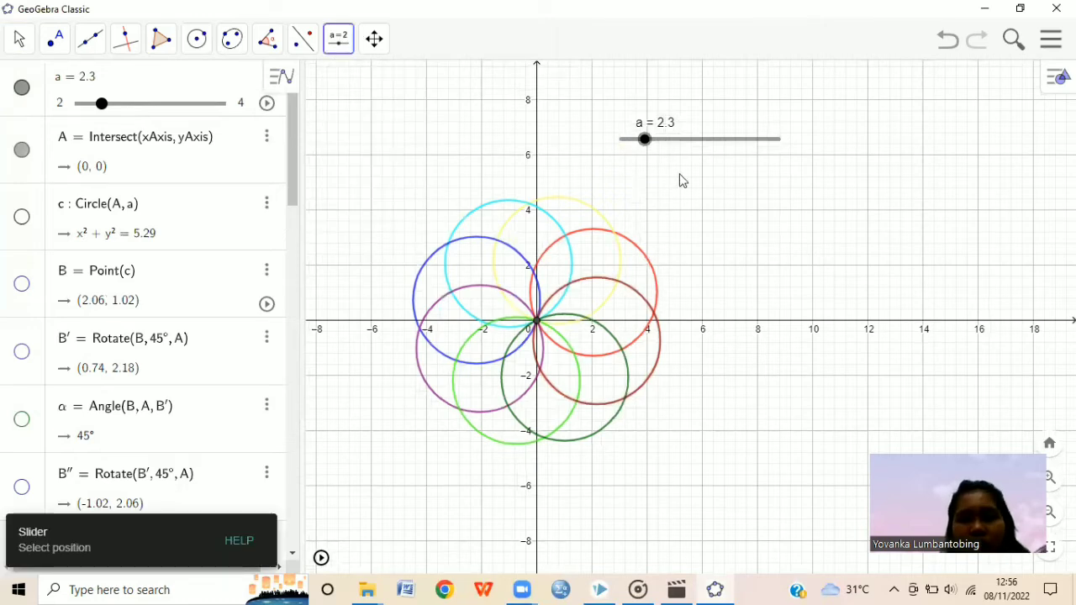
left_click(654, 206)
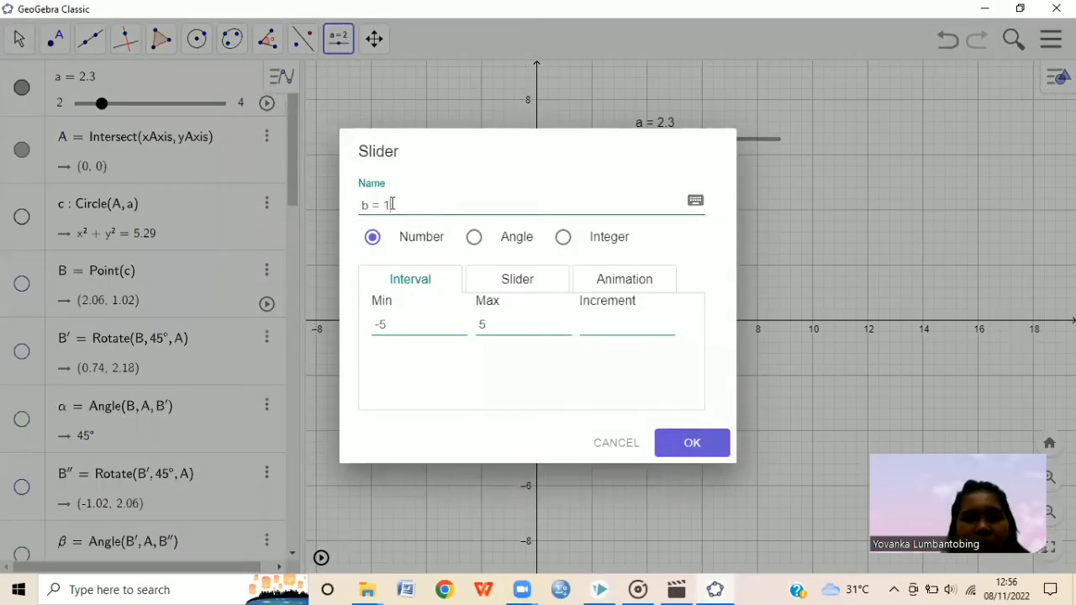
key("BackSpace")
key("BackSpace")
key("BackSpace")
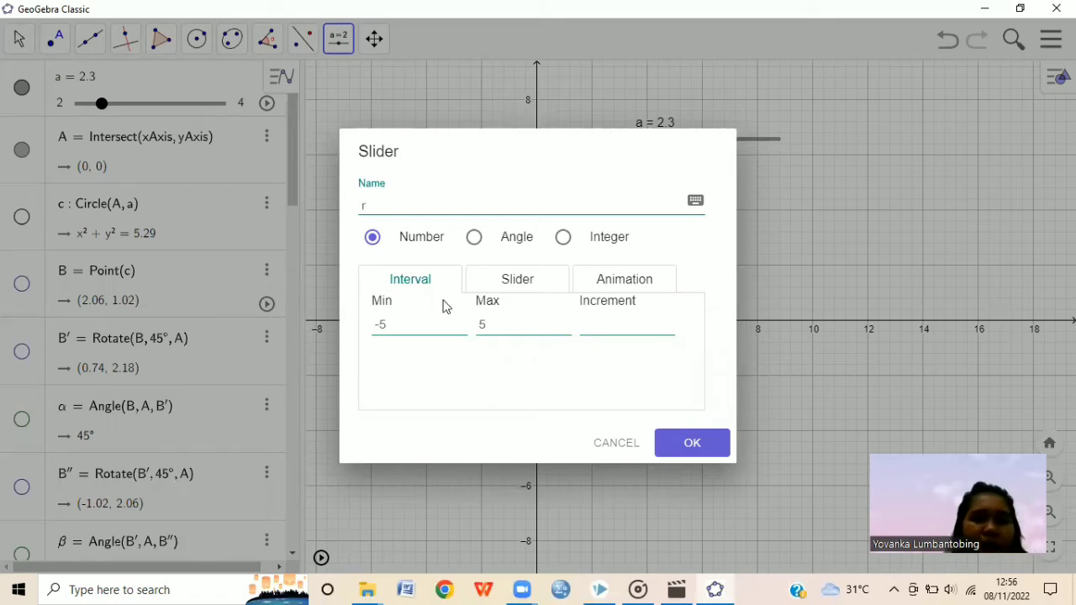
key("Tab")
type("0")
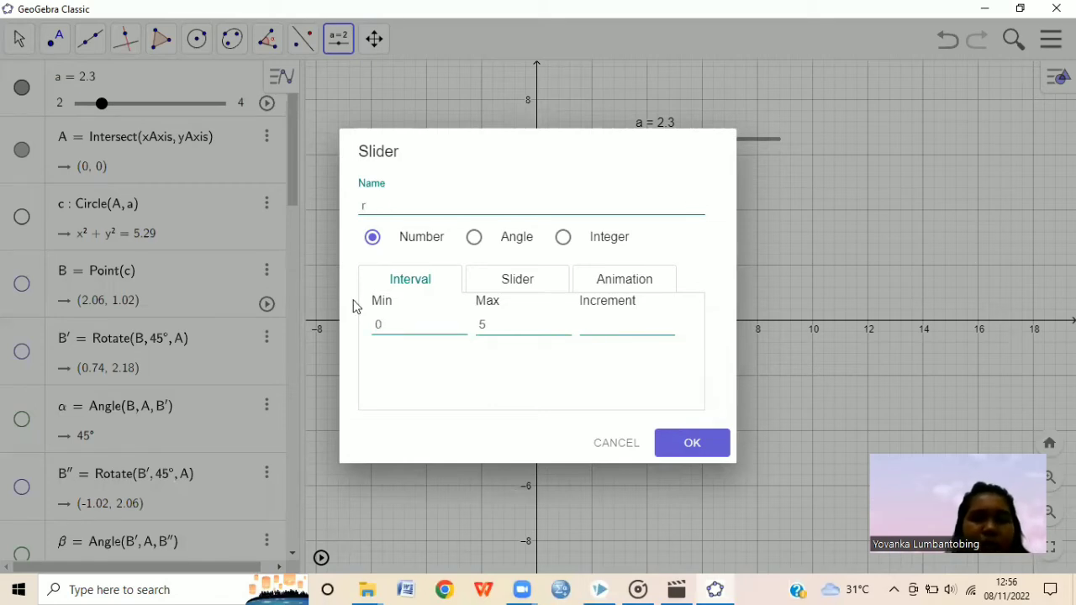
key("Tab")
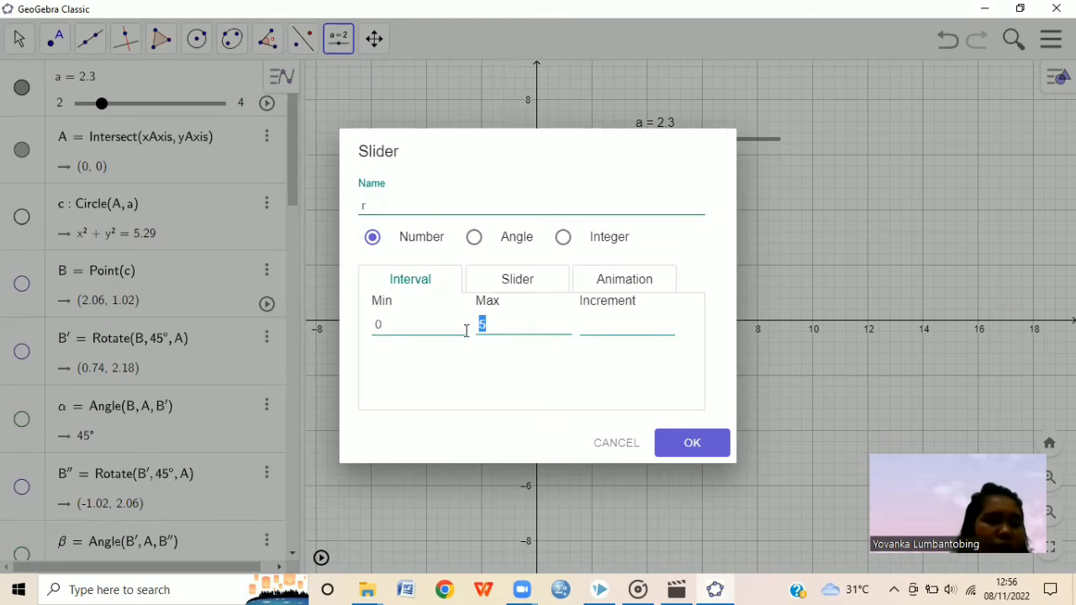
type("1")
left_click(602, 325)
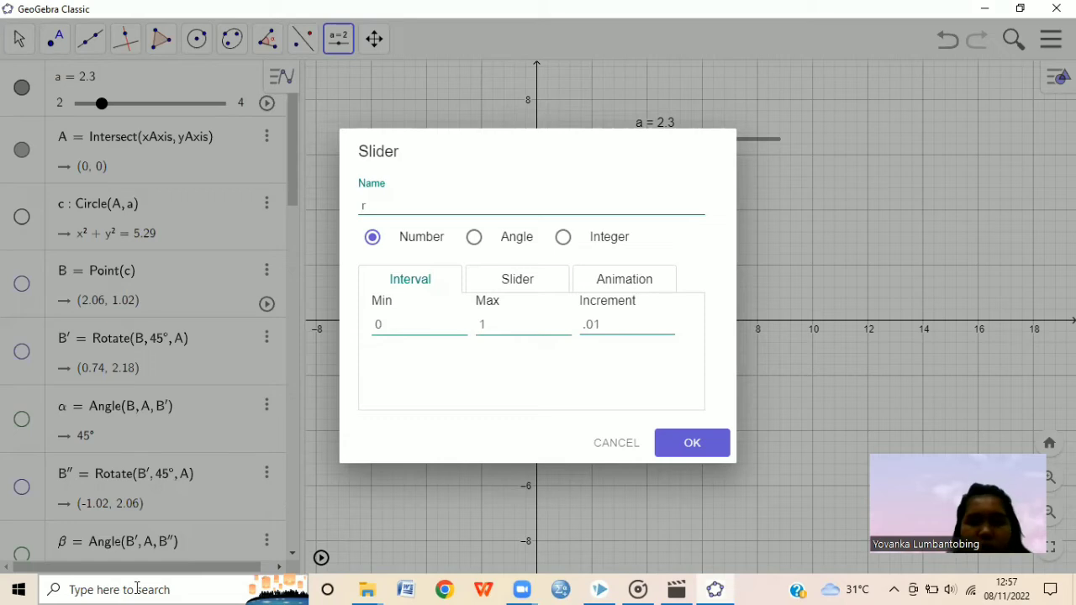
key("Return")
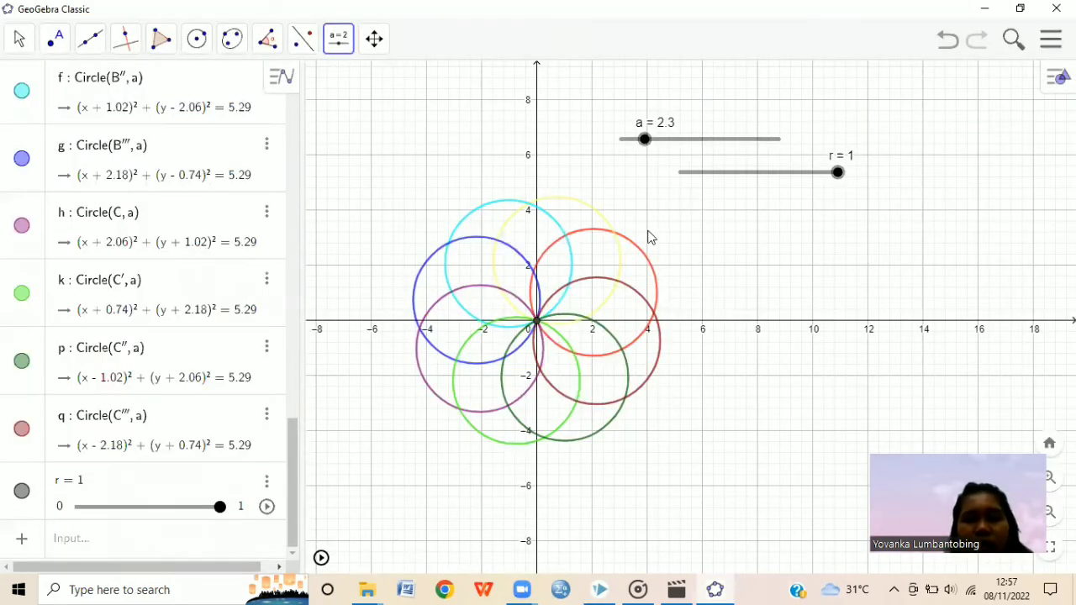
Create a number slider g below slider r with minimum 0, maximum 1 and increment .02
left_click(403, 208)
left_click(432, 207)
key("BackSpace")
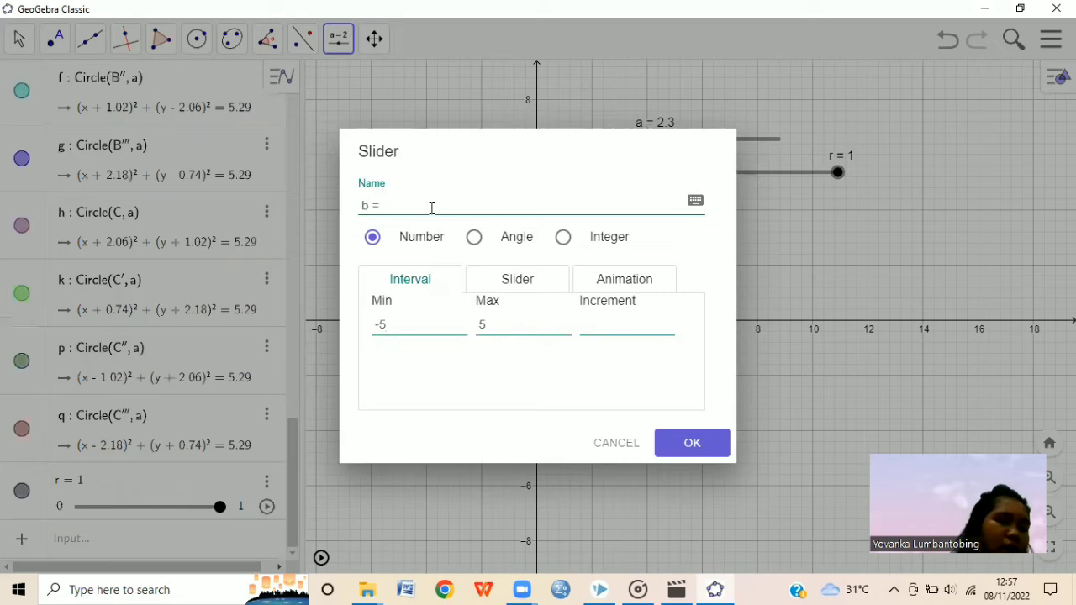
type("g")
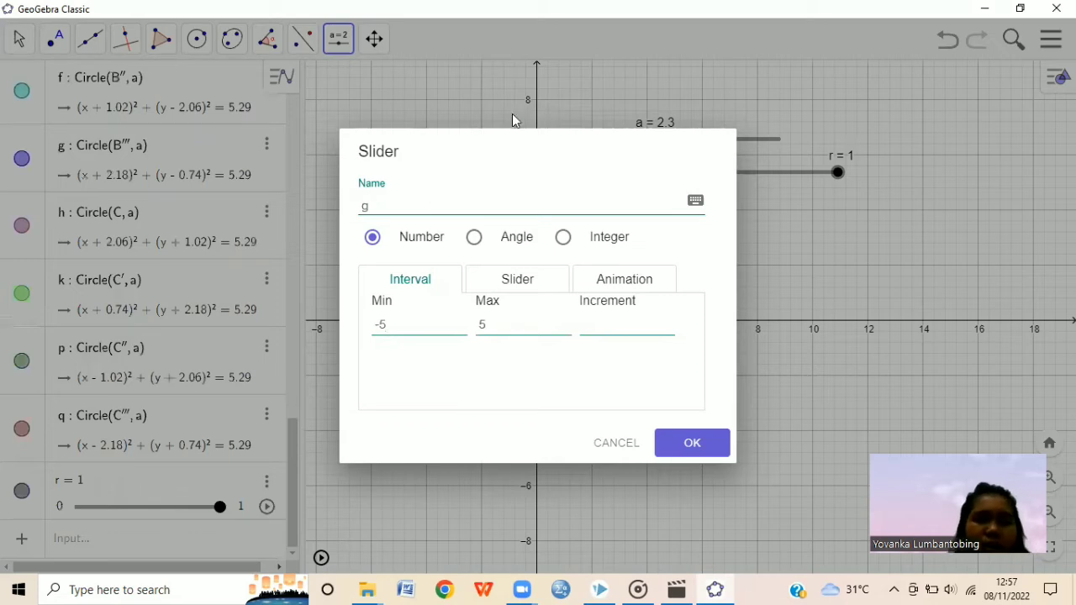
left_click(411, 326)
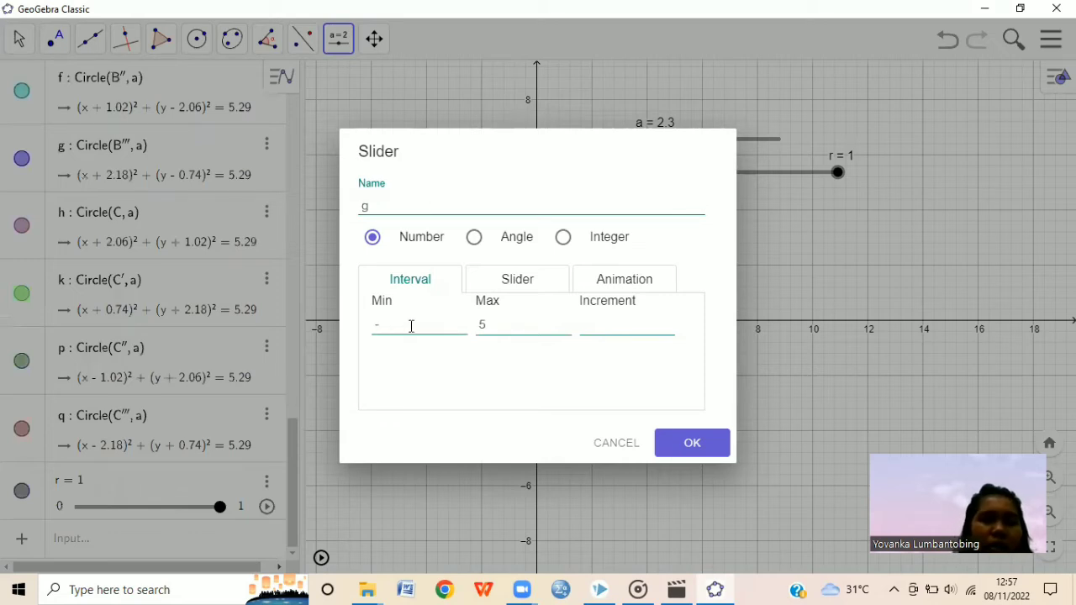
key("BackSpace")
type("0")
left_click(494, 317)
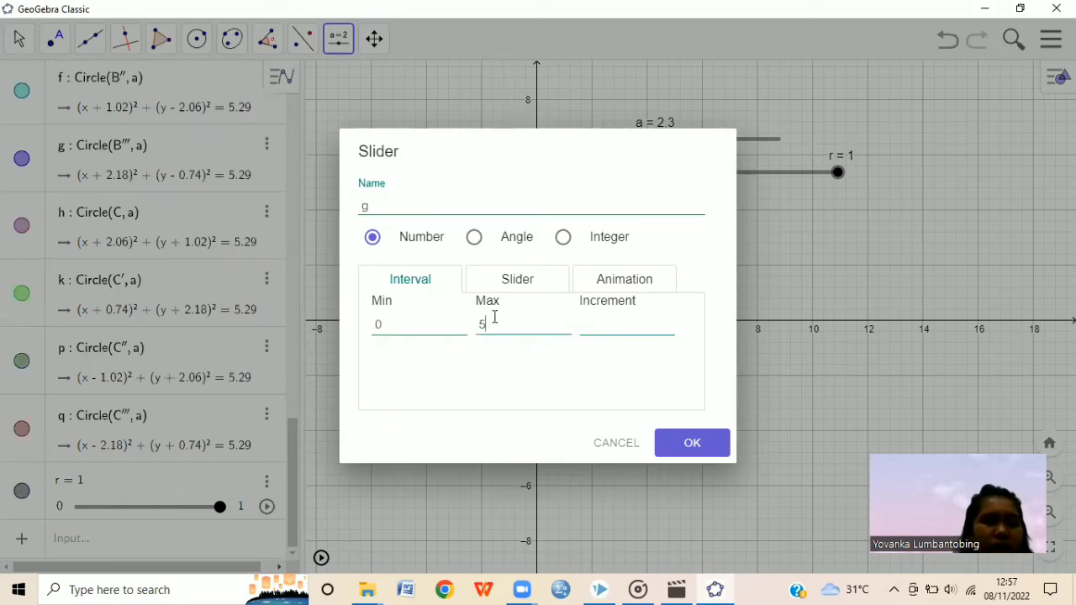
type("1")
left_click(630, 349)
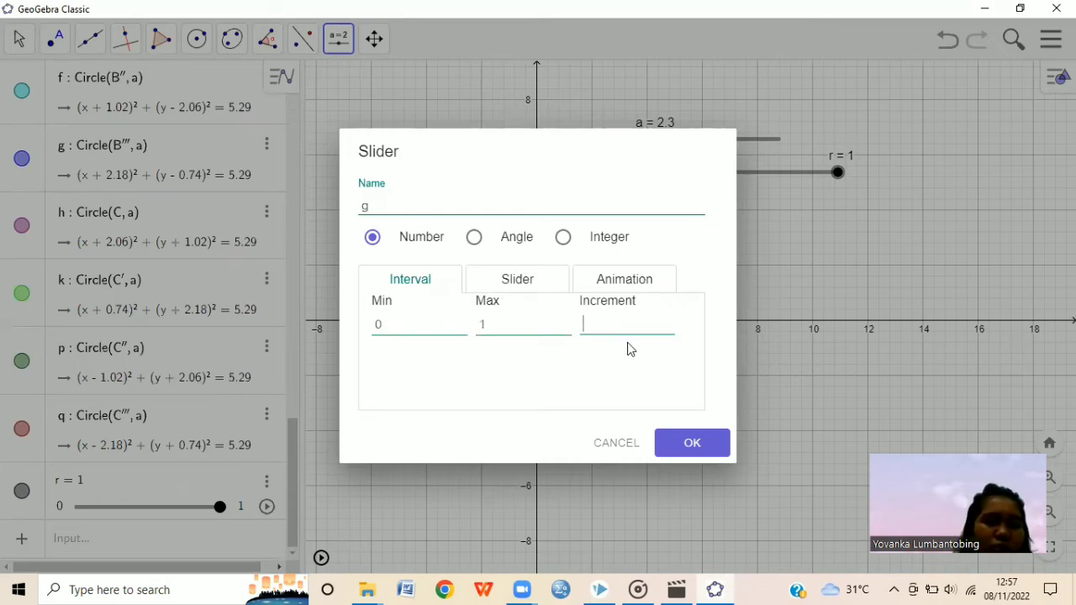
type(".02")
key("Return")
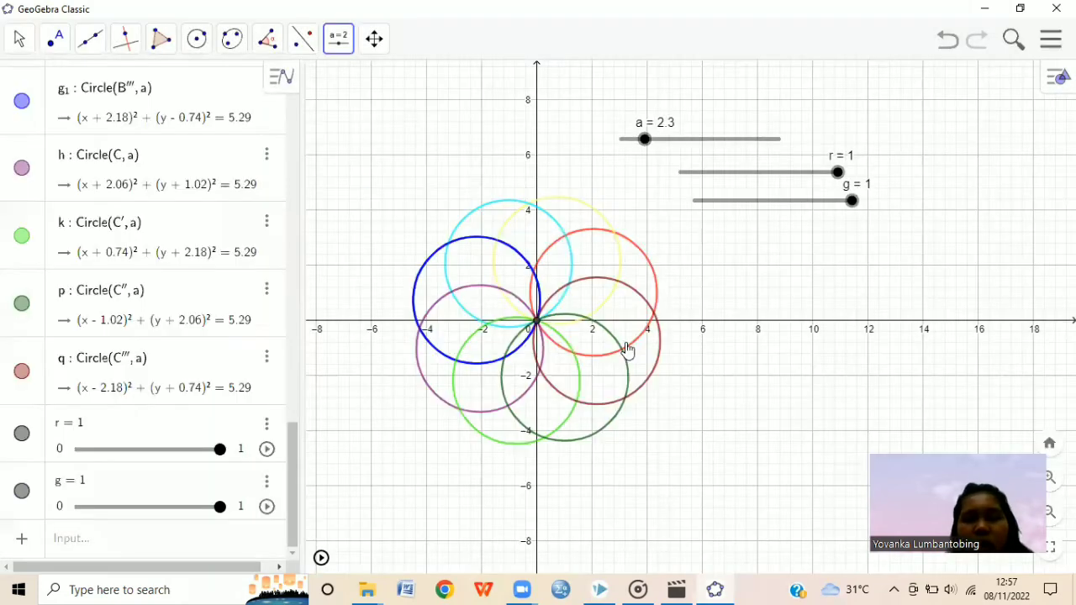
Create a number slider b below slider g with minimum 0, maximum 1 and increment .015
right_click(745, 250)
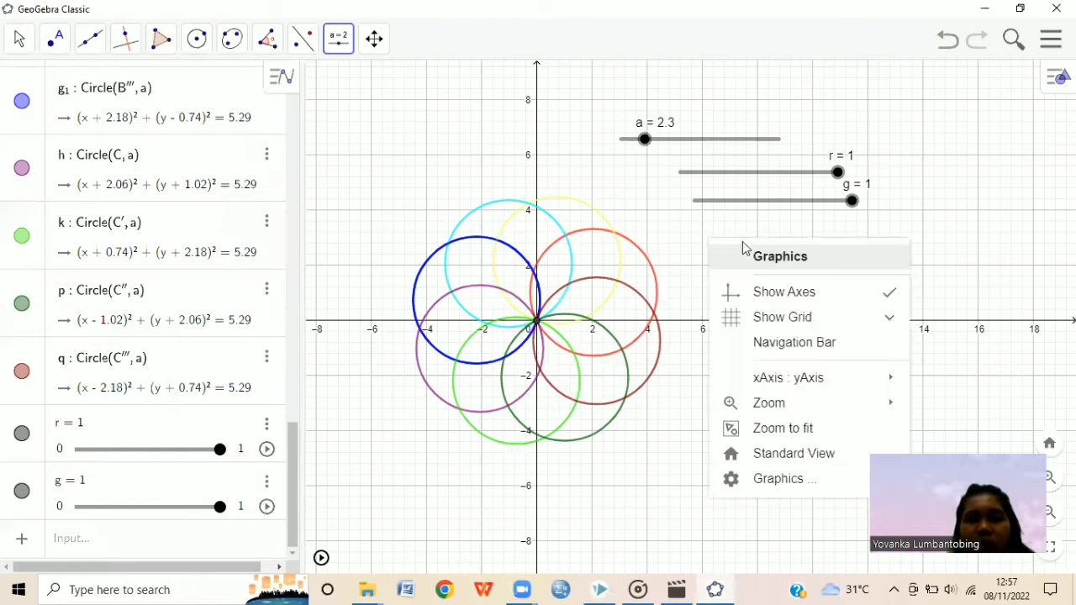
left_click(697, 232)
left_click(429, 248)
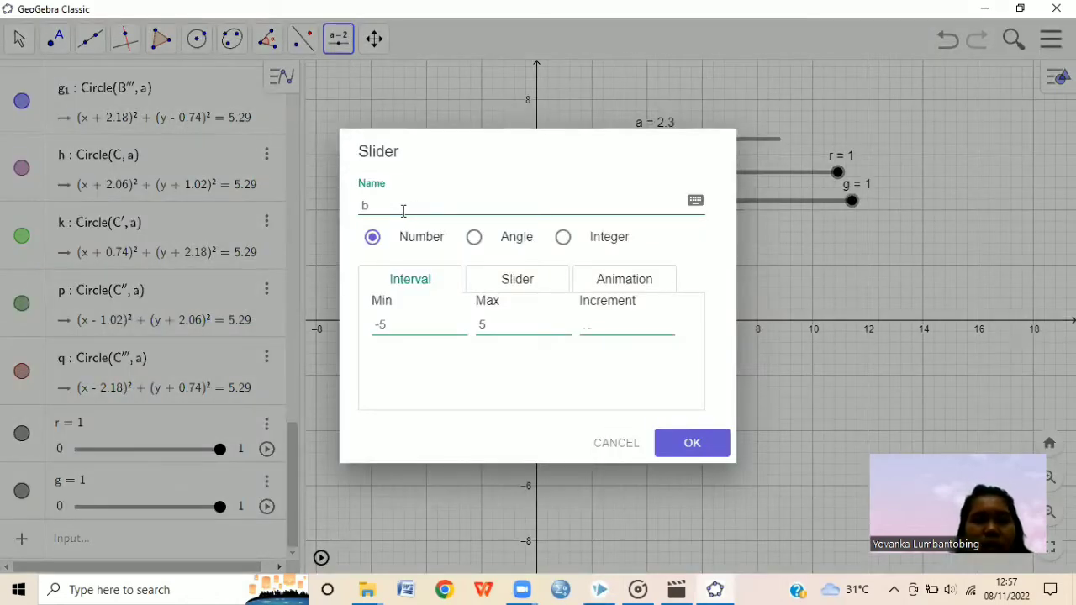
left_click(424, 328)
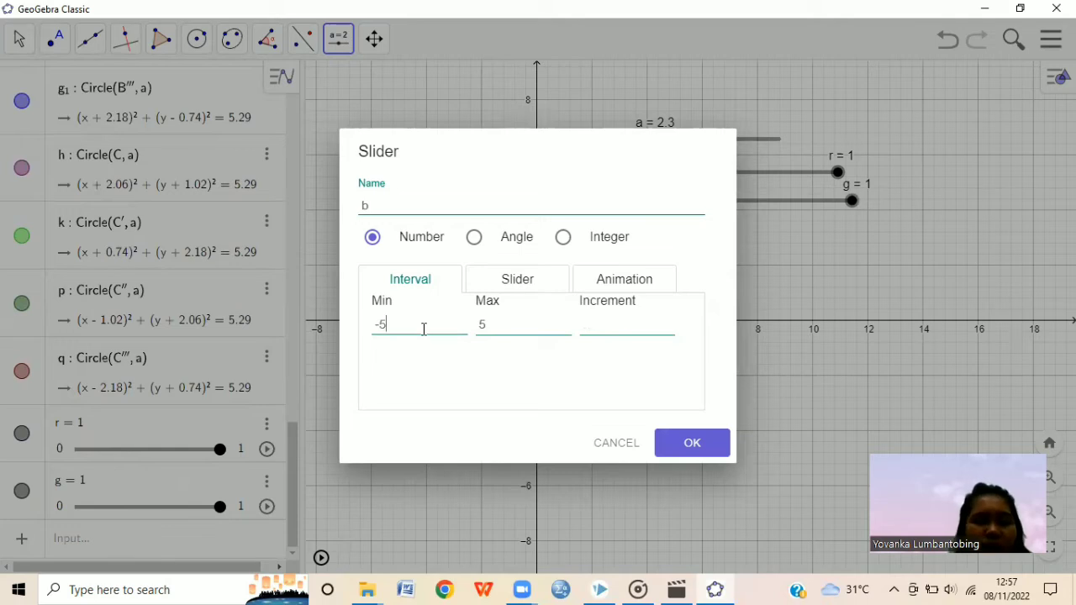
key("BackSpace")
key("BackSpace")
type("0")
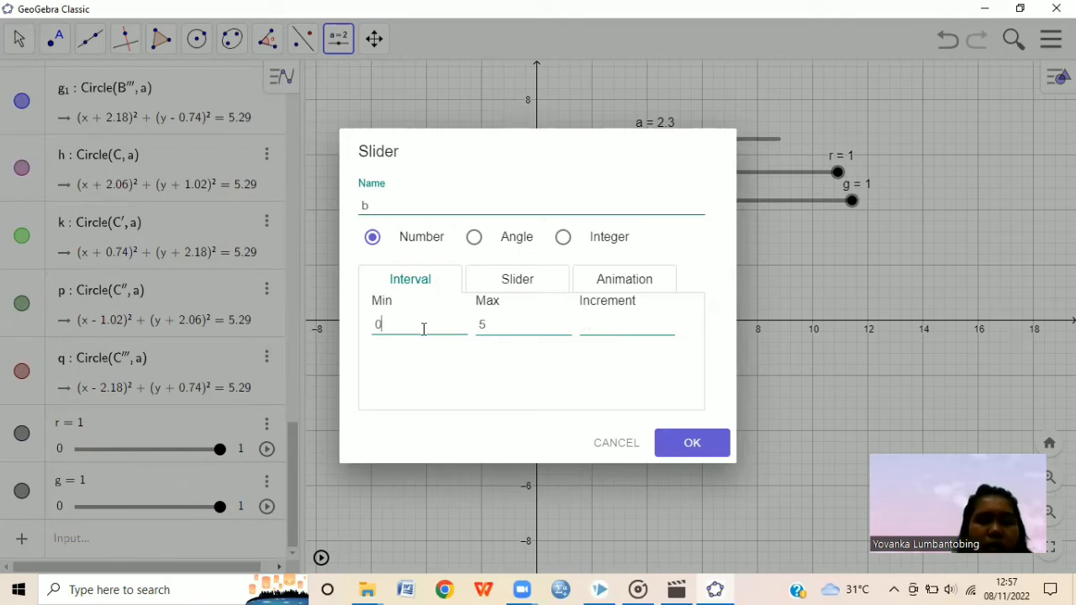
left_click(506, 318)
type("1")
left_click(608, 318)
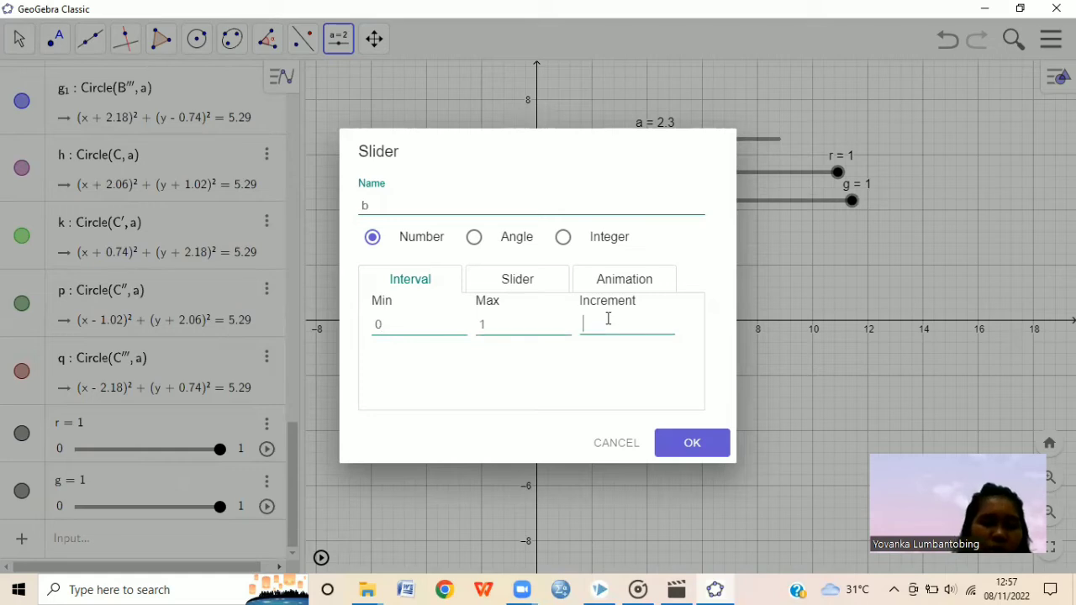
type(".015")
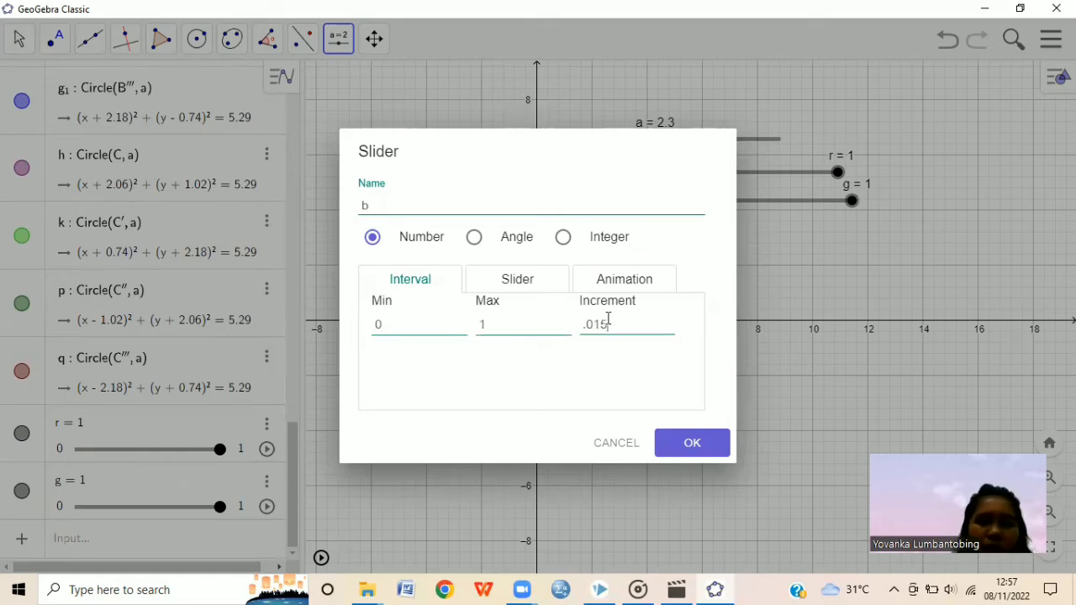
left_click(681, 443)
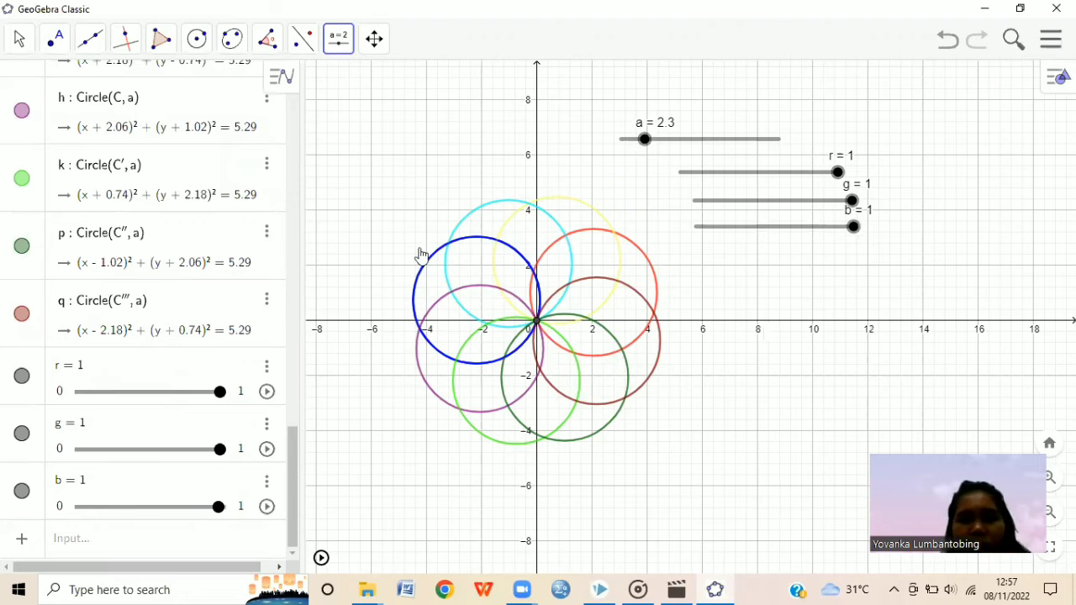
Set the dynamic colors of the whole flower pattern to red r, green g and blue b, and close the settings
left_click_drag(374, 169, 662, 424)
right_click(661, 424)
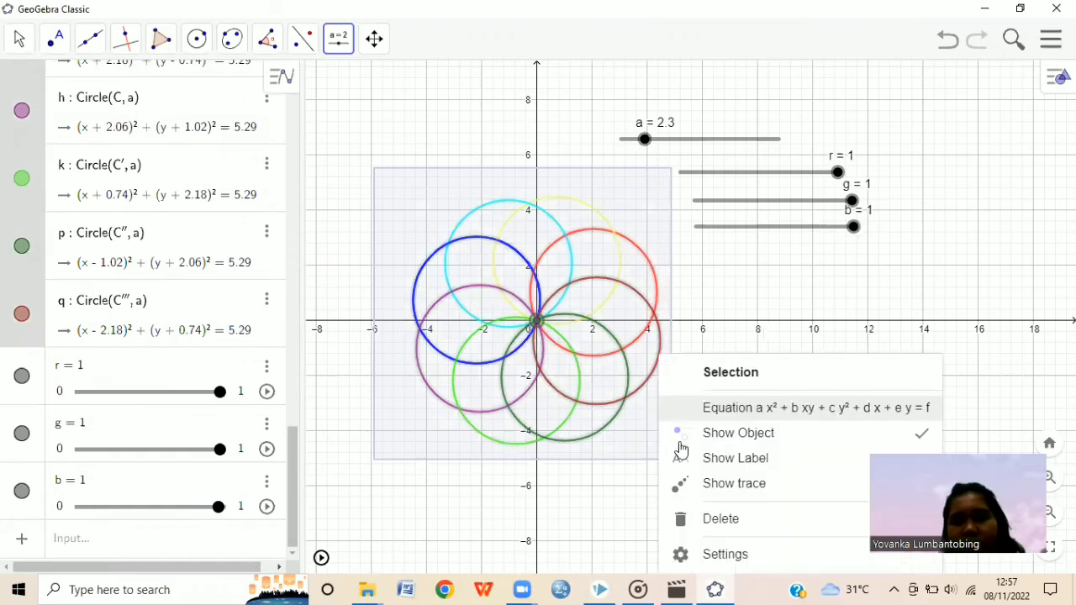
left_click(702, 555)
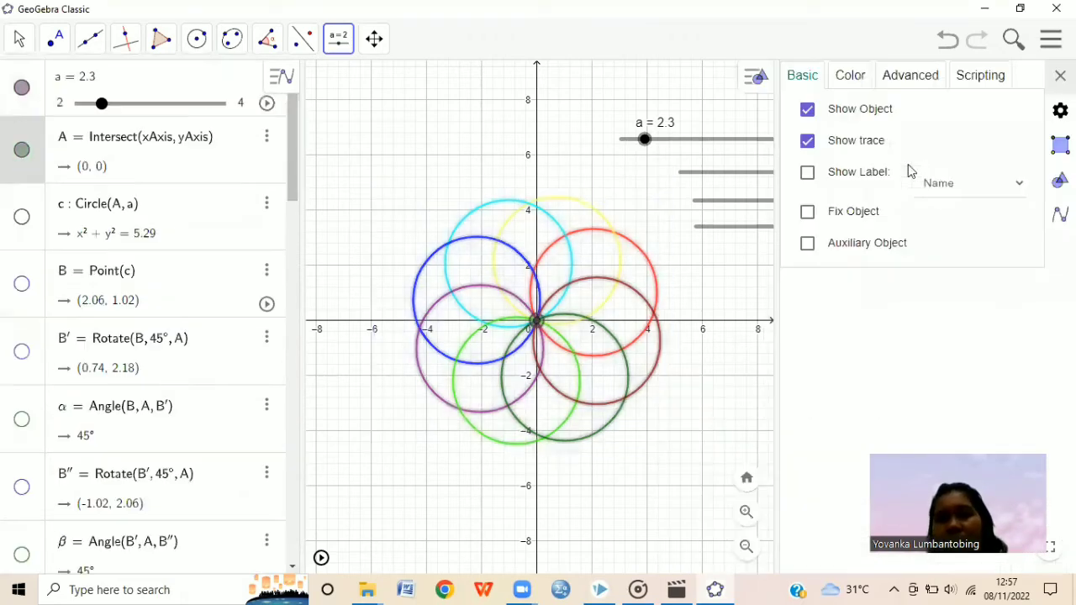
left_click(906, 84)
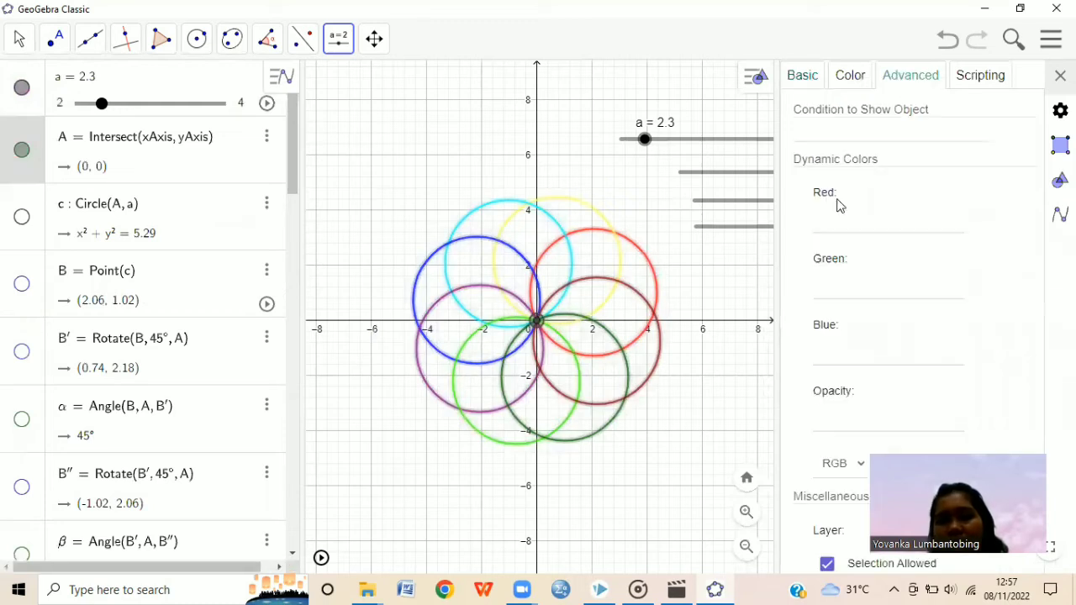
left_click(838, 219)
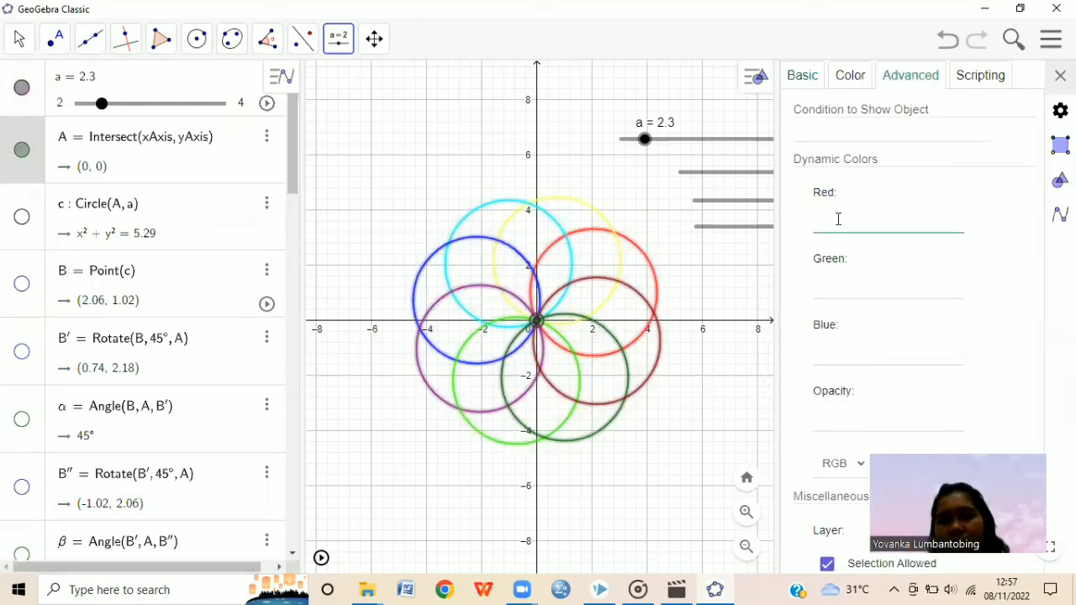
left_click(831, 220)
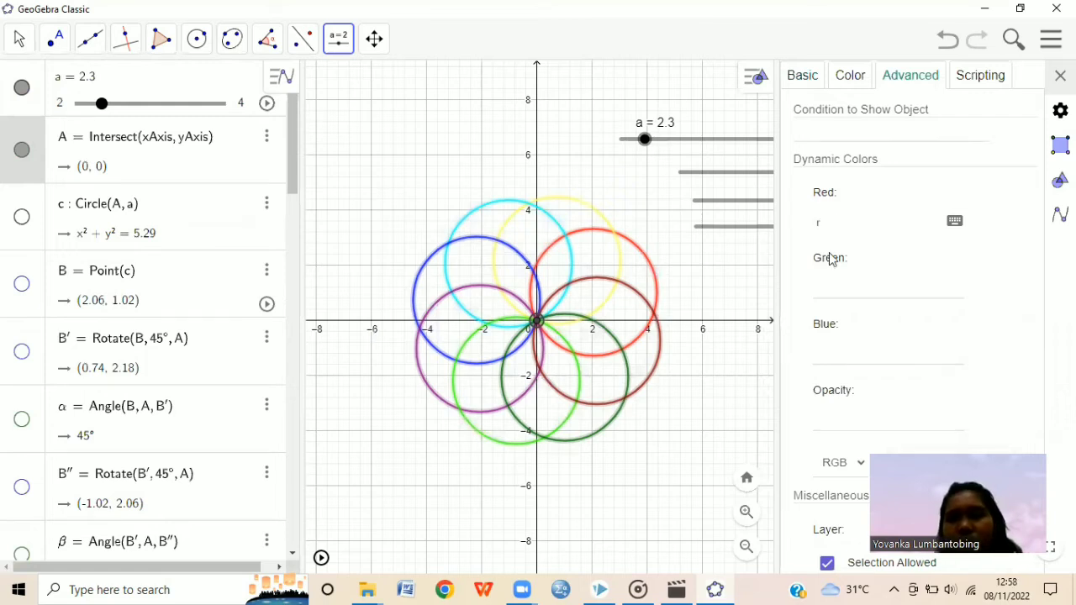
left_click(830, 291)
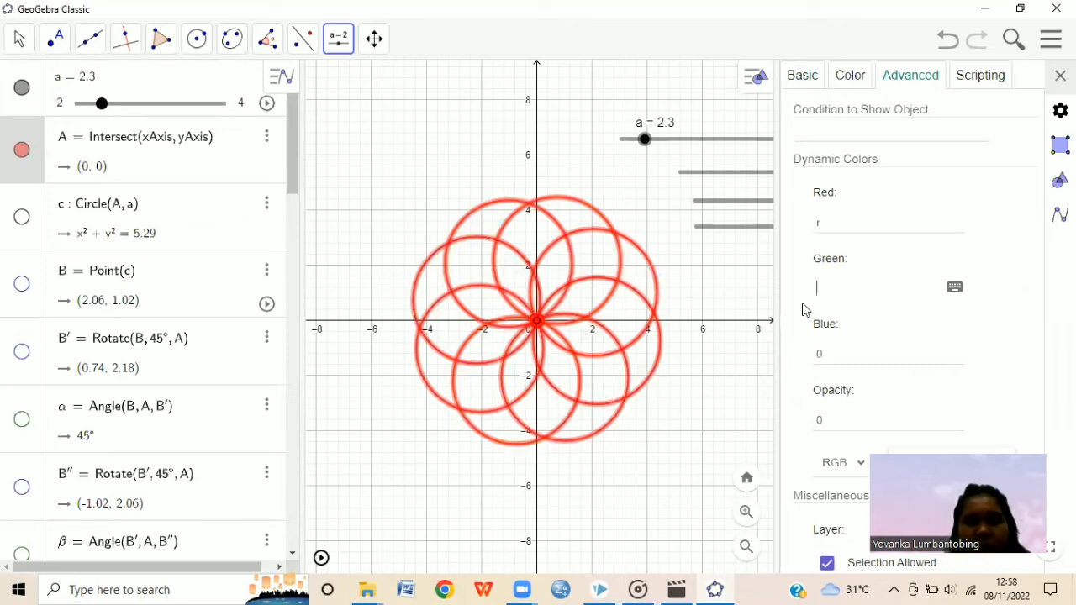
type("g")
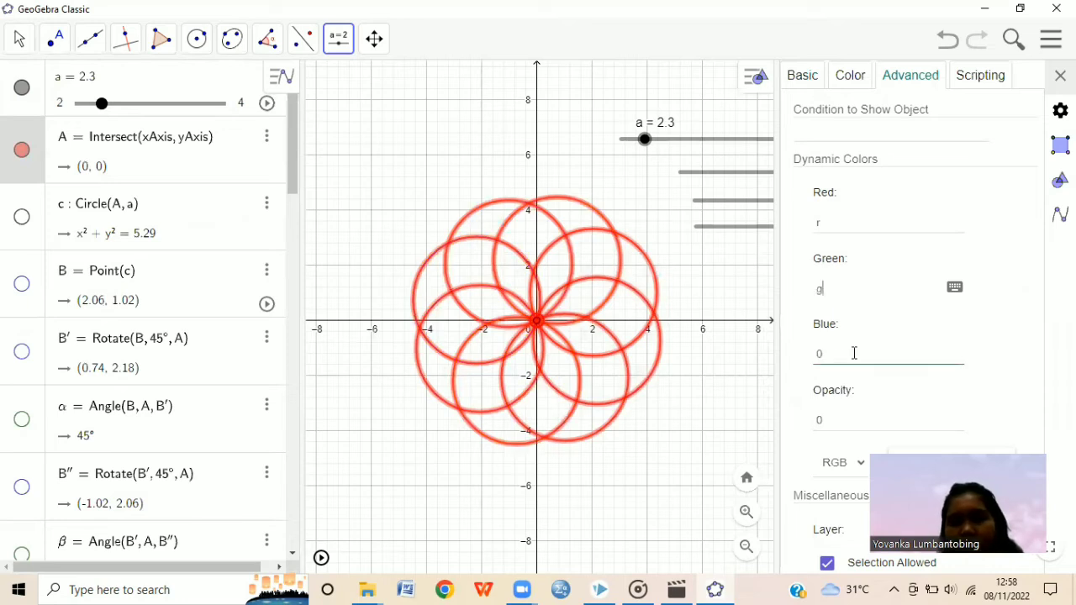
left_click(854, 353)
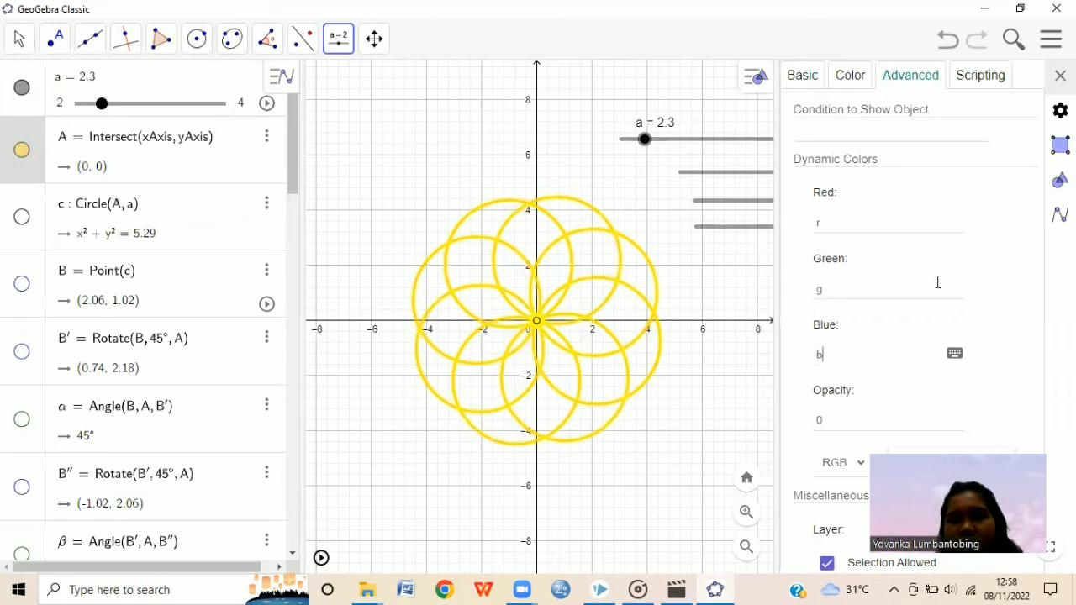
key("Return")
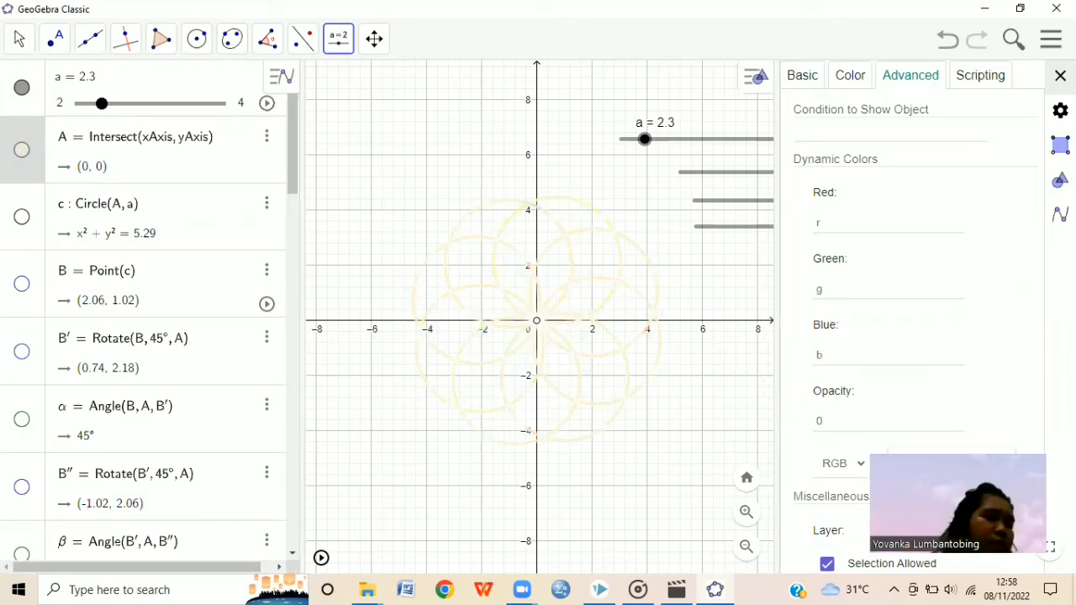
key("Escape")
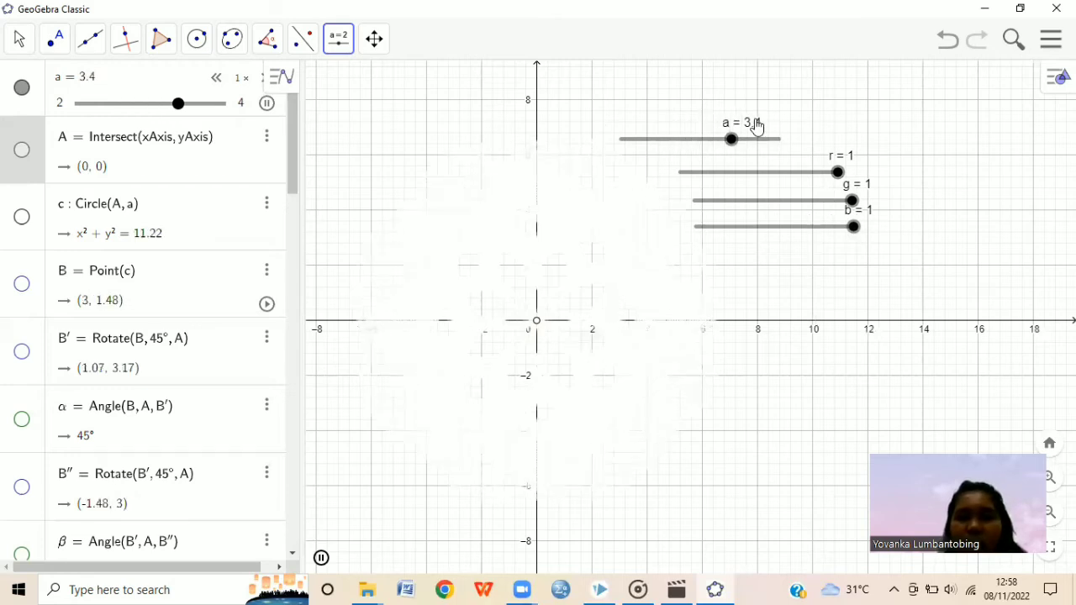
Start the animation of the color sliders r, g and b
right_click(832, 180)
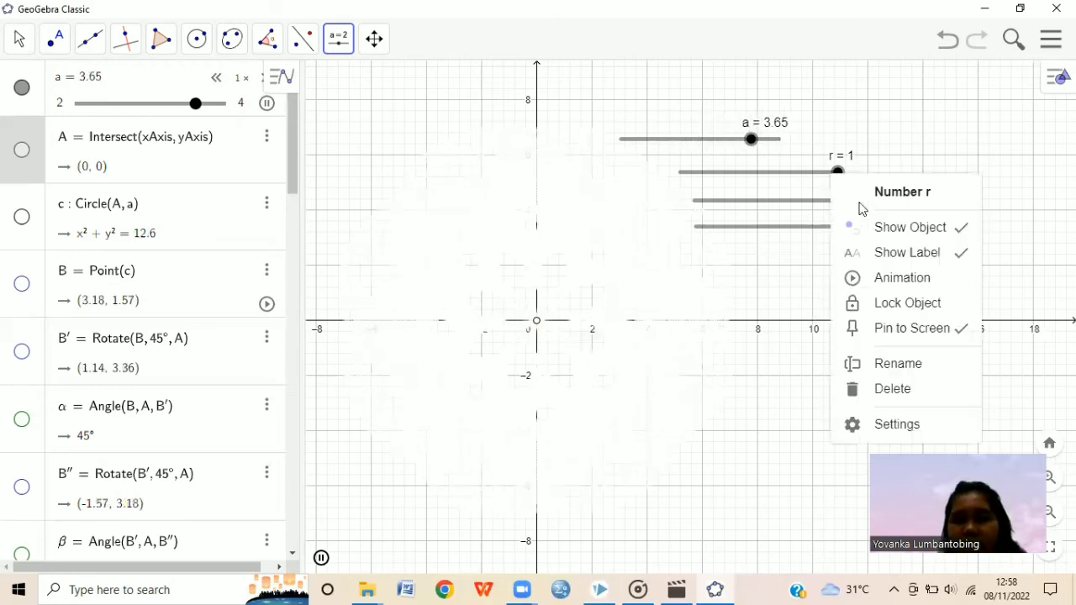
left_click(889, 280)
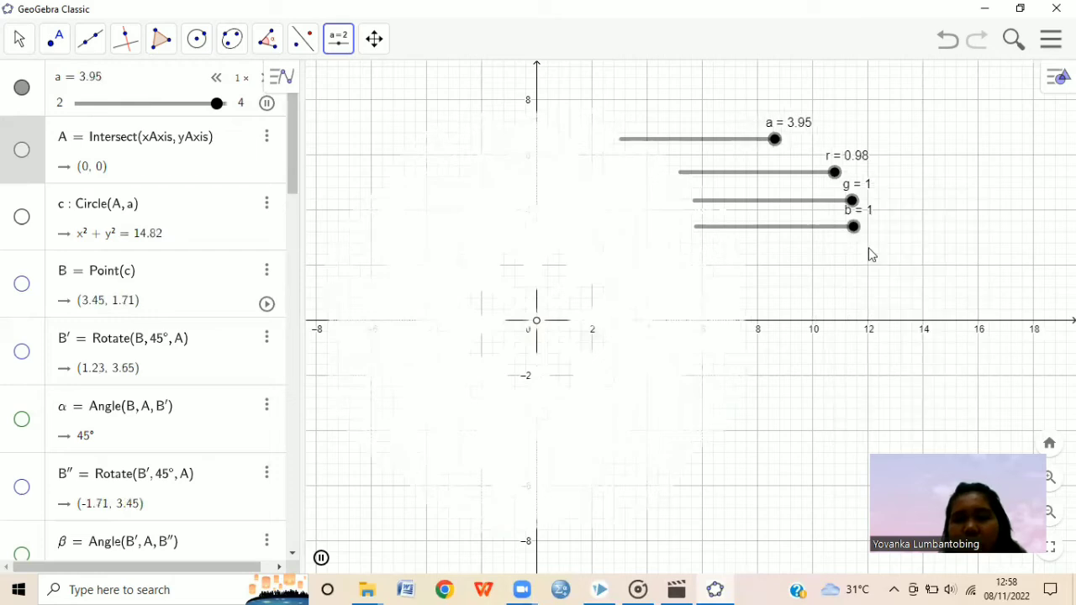
right_click(841, 203)
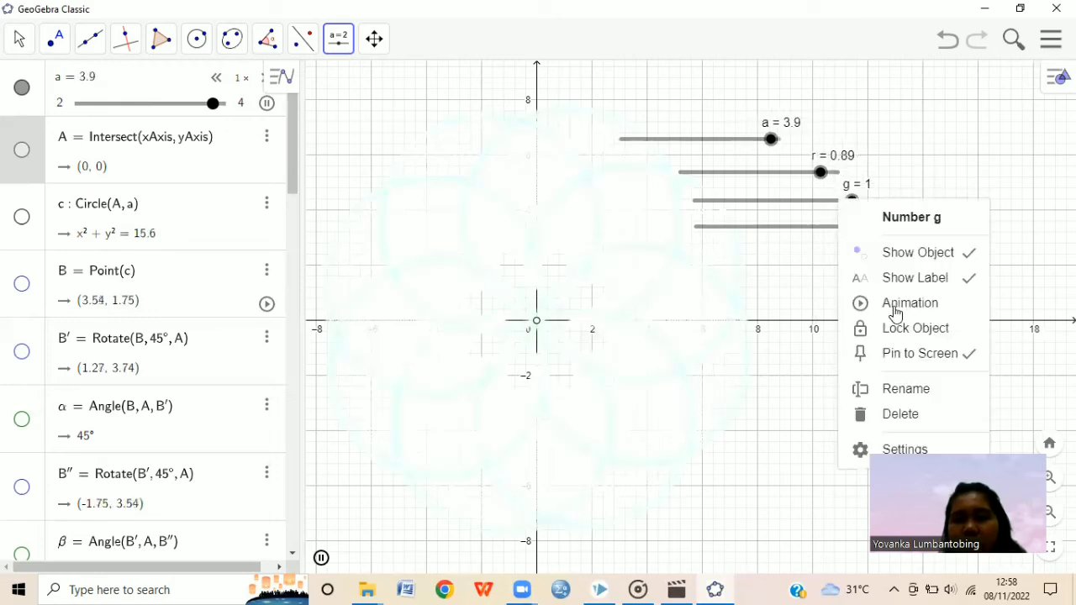
left_click(889, 302)
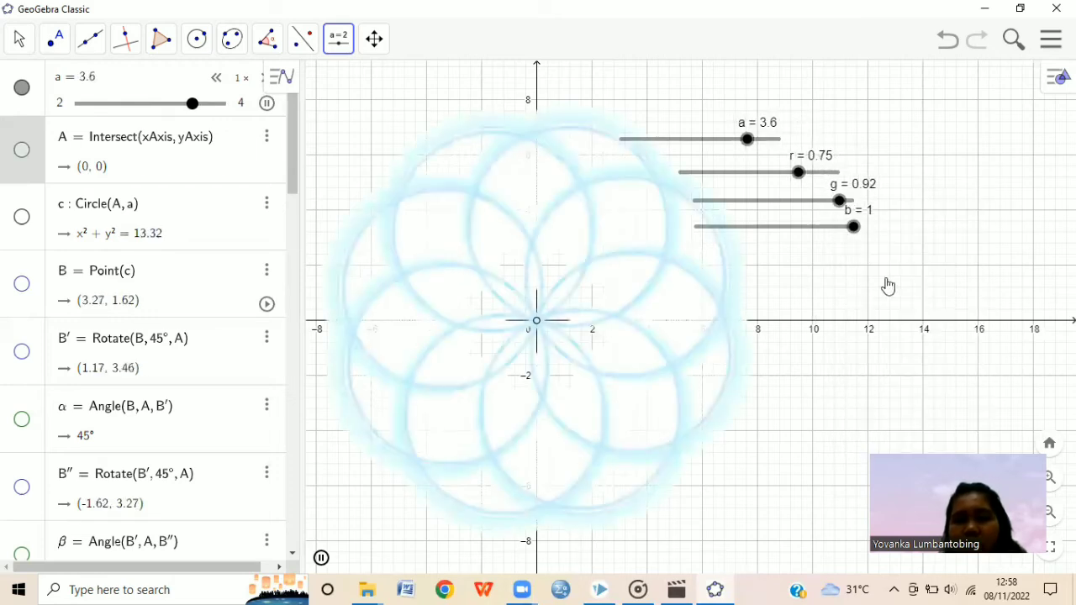
right_click(851, 227)
left_click(865, 338)
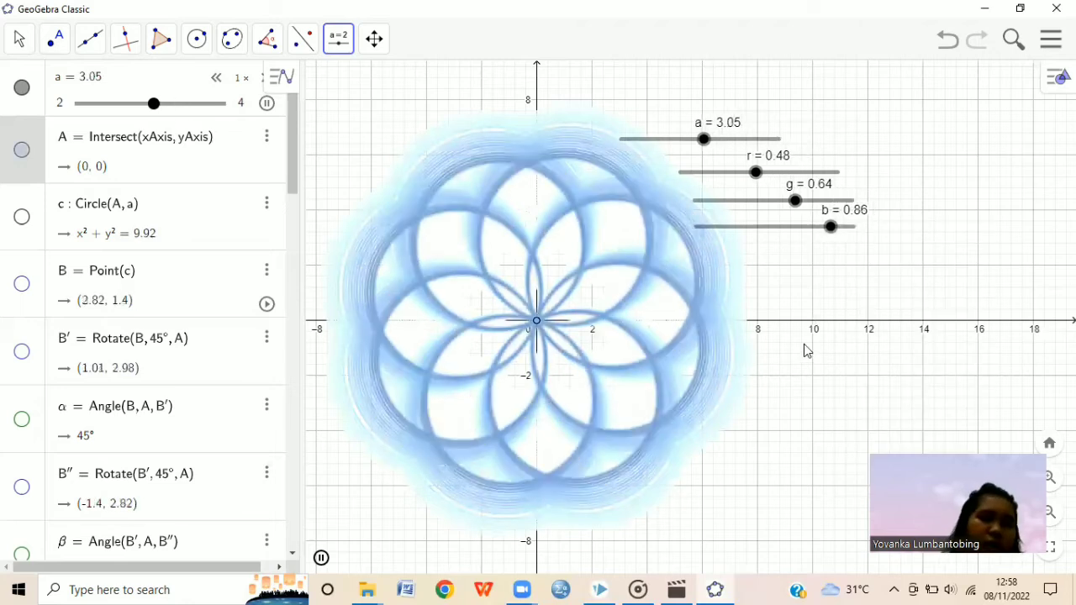
scroll(786, 345, "down", 1)
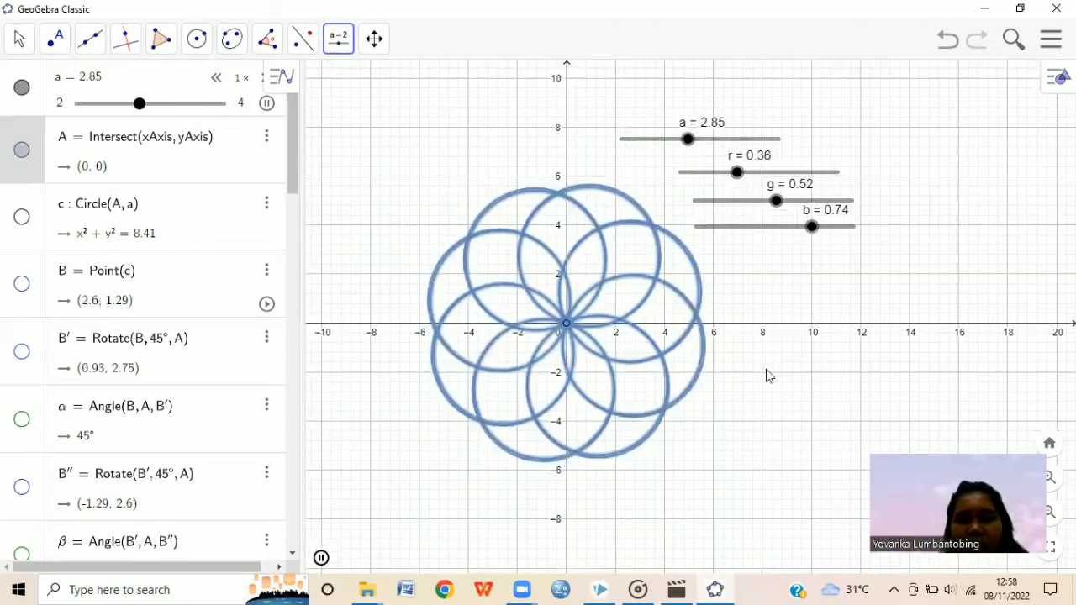
left_click(685, 421)
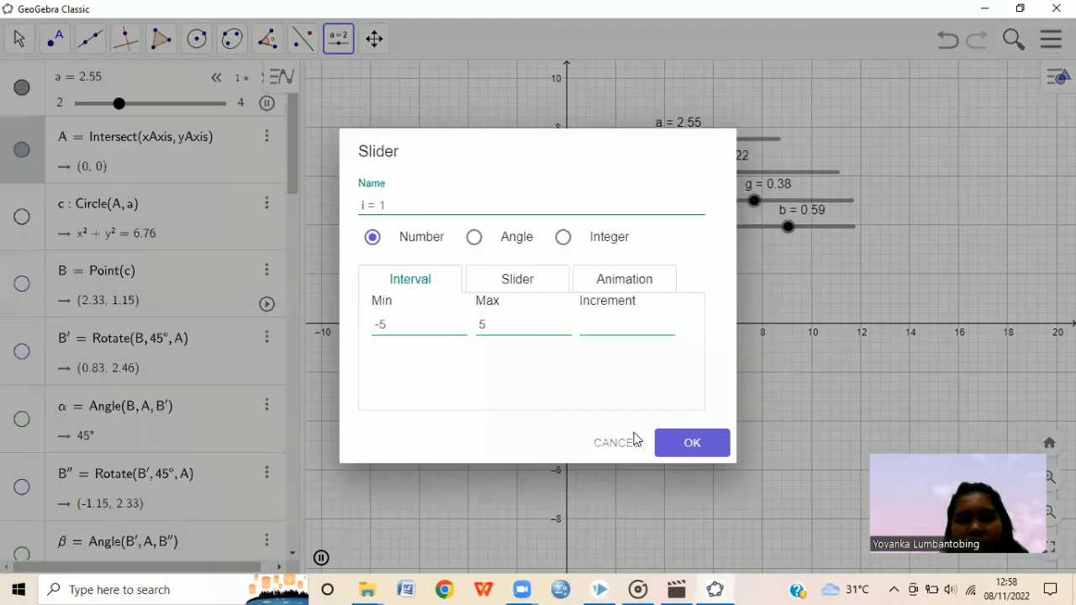
left_click(625, 447)
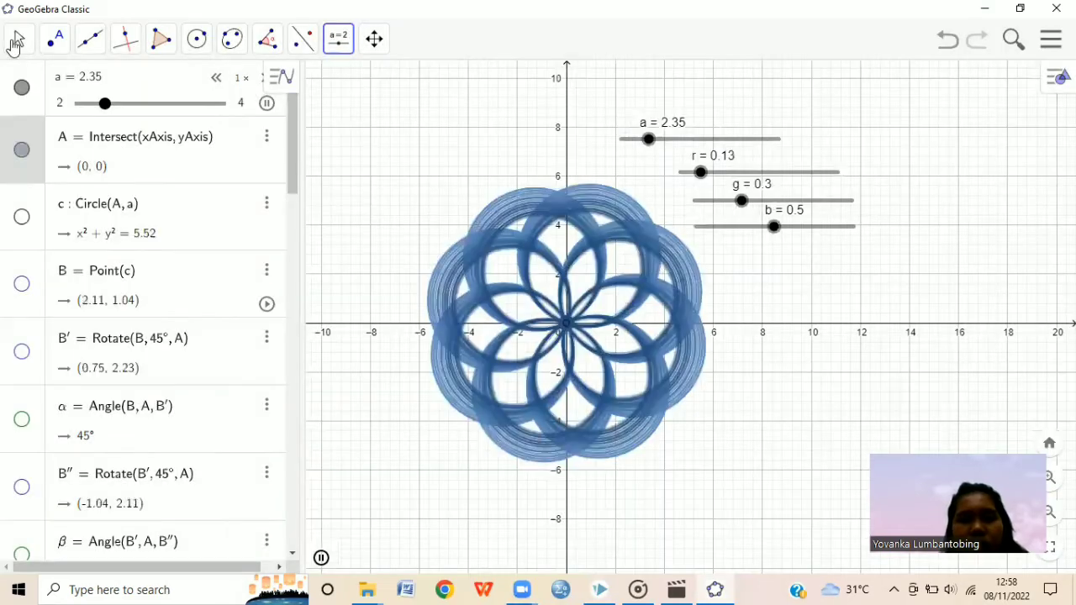
Hide the coordinate axes and set the graphics view to No Grid
left_click(18, 38)
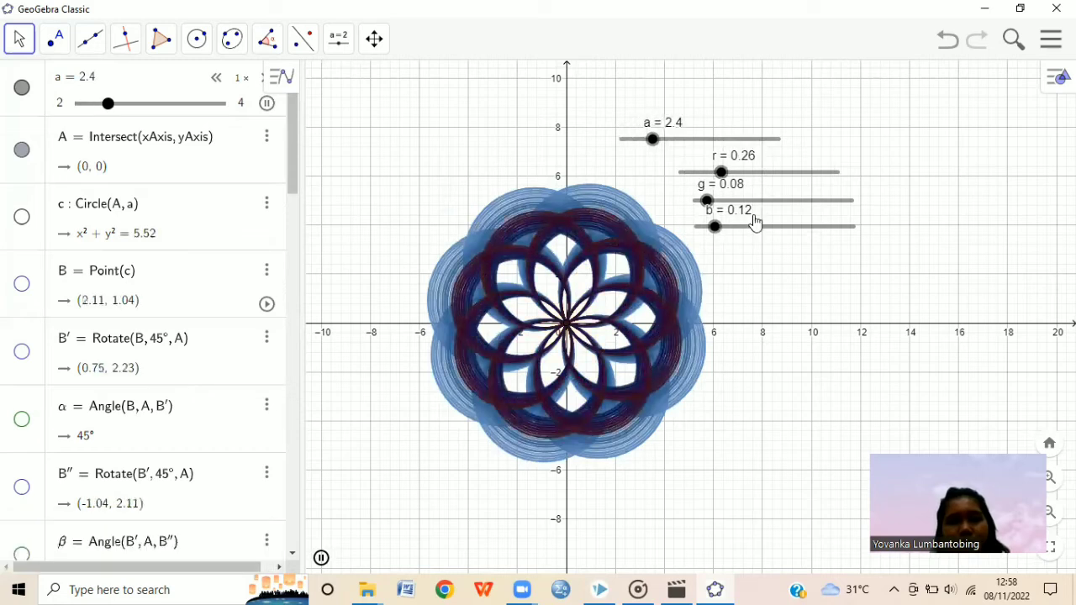
right_click(850, 140)
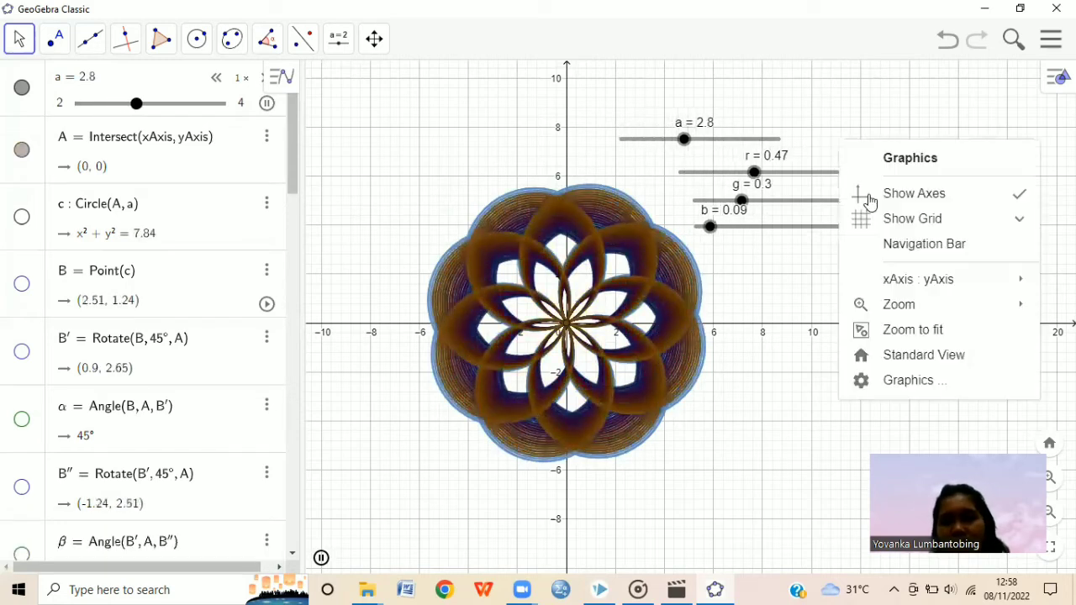
left_click(928, 200)
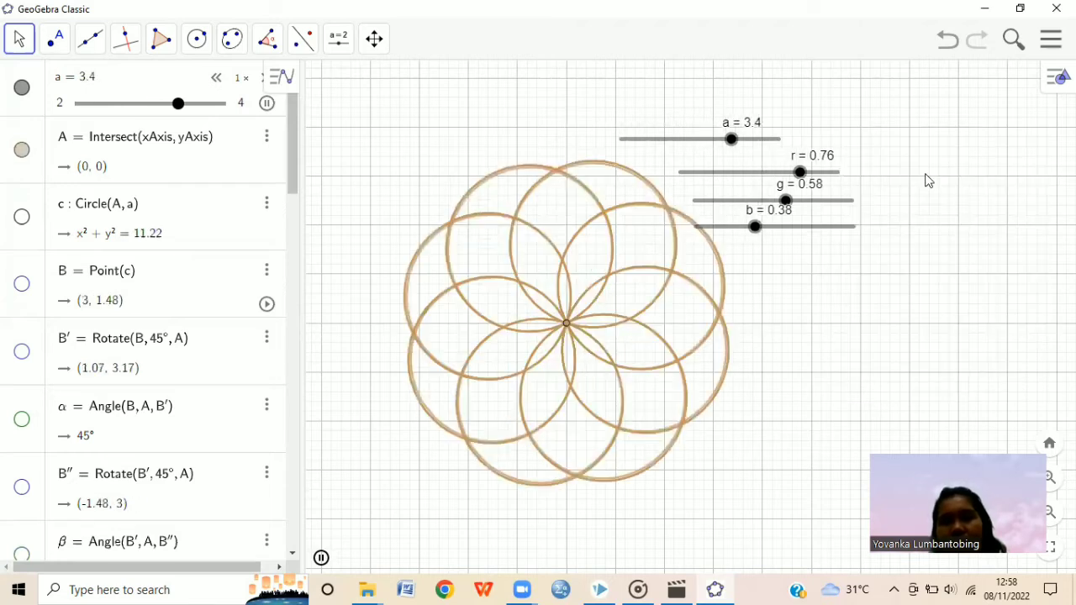
right_click(940, 197)
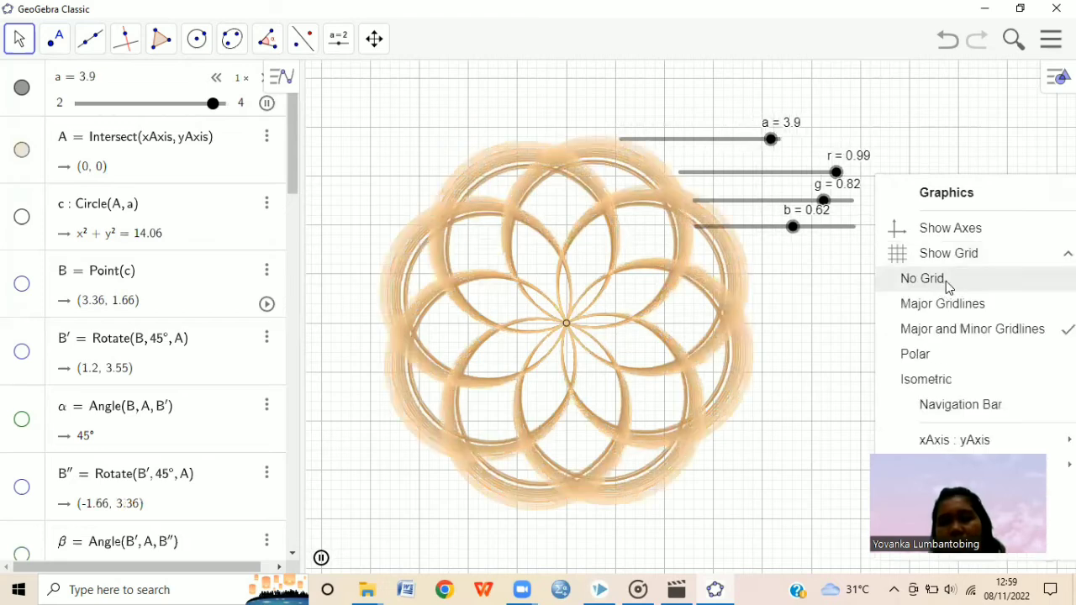
left_click(933, 279)
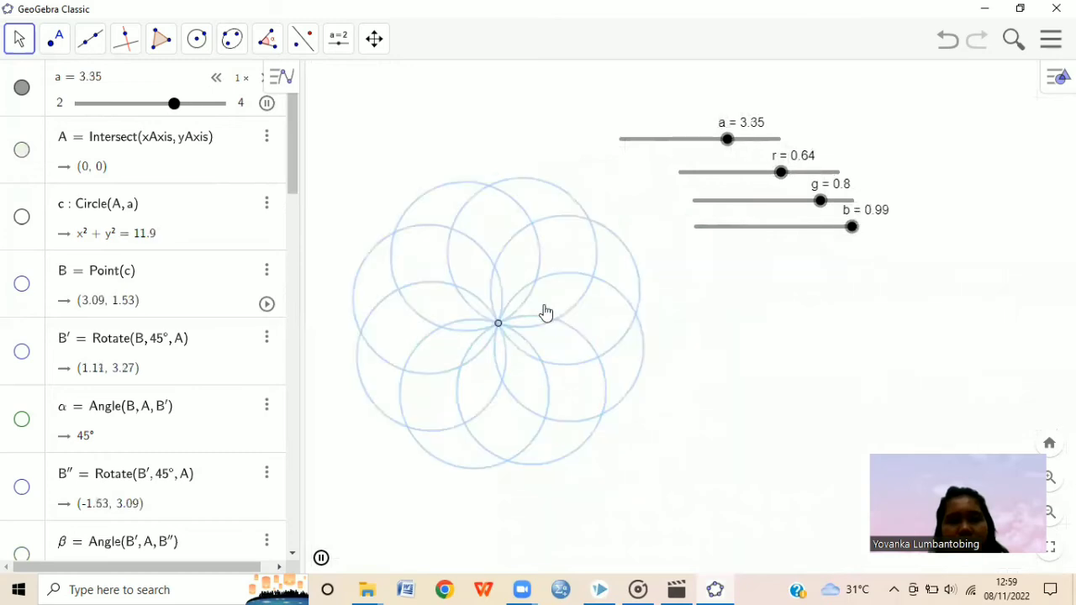
Narrow the algebra list and hide the four sliders a, r, g and b from the graphics view
left_click_drag(301, 144, 168, 149)
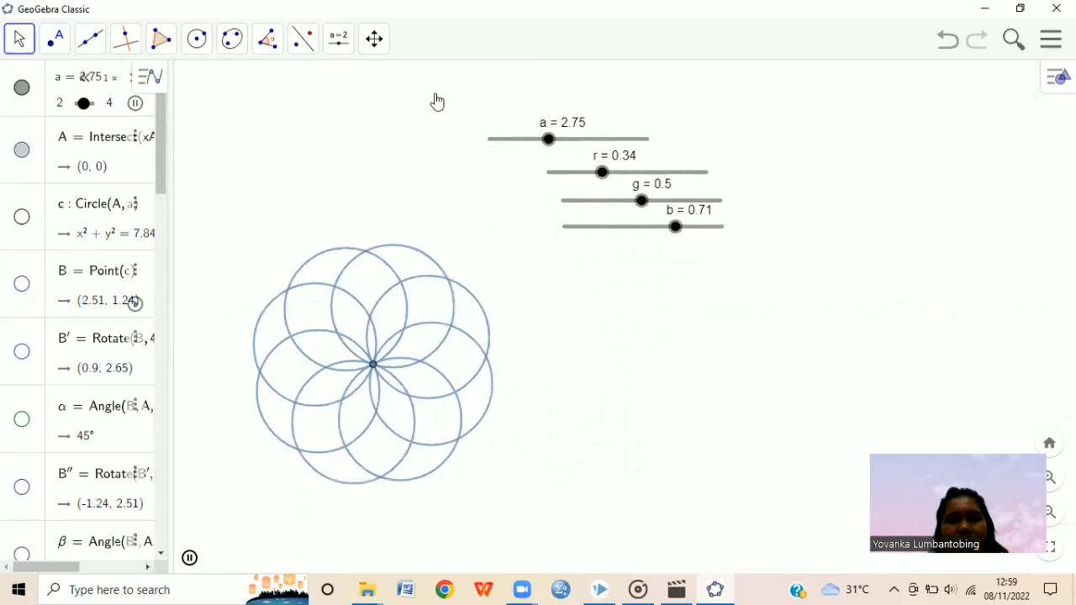
left_click_drag(426, 89, 790, 264)
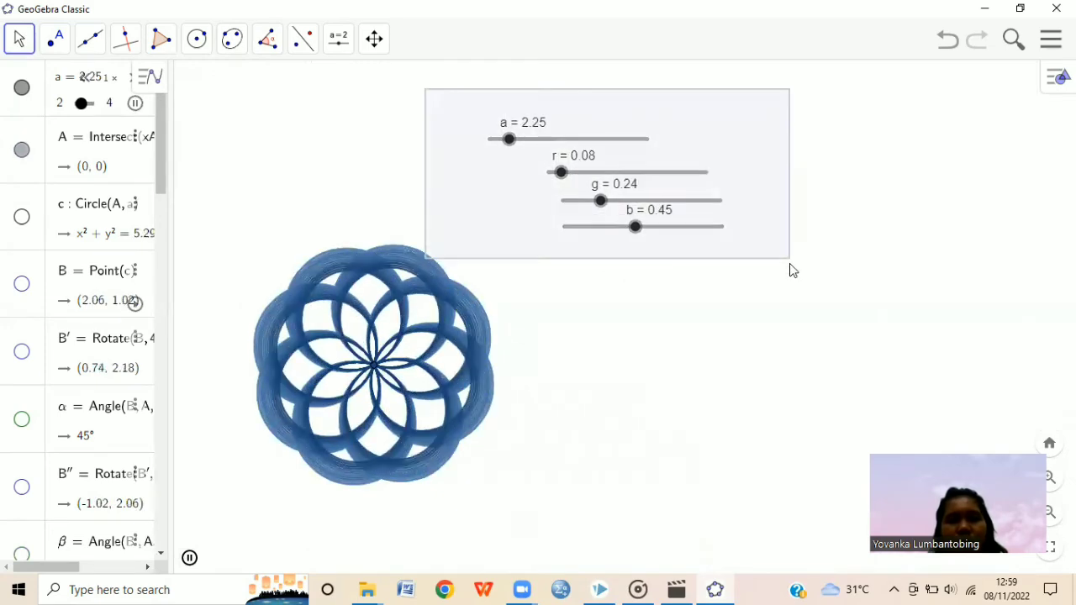
right_click(766, 243)
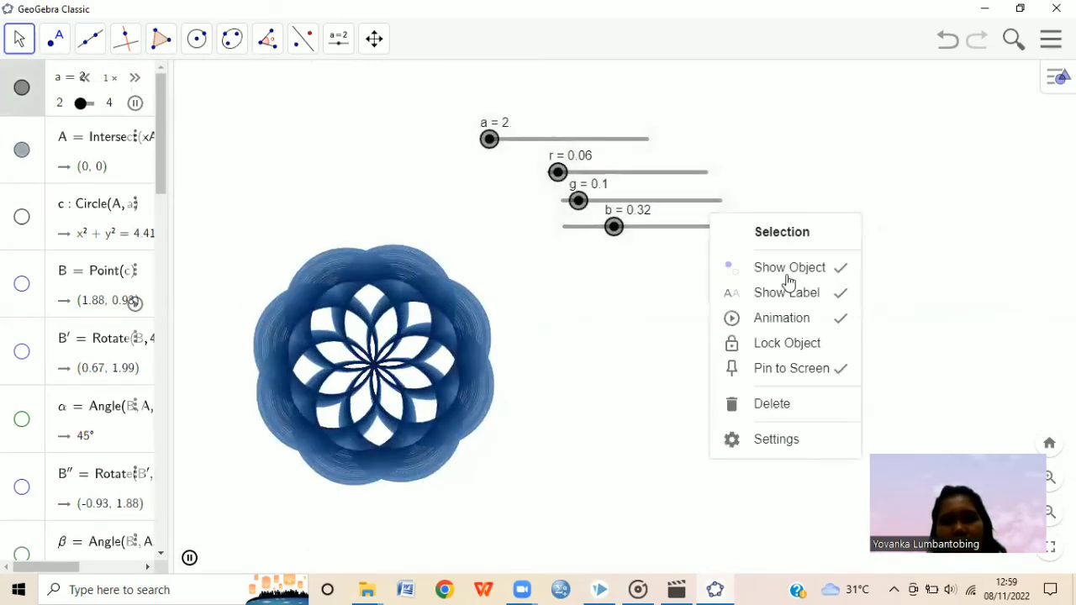
left_click(836, 279)
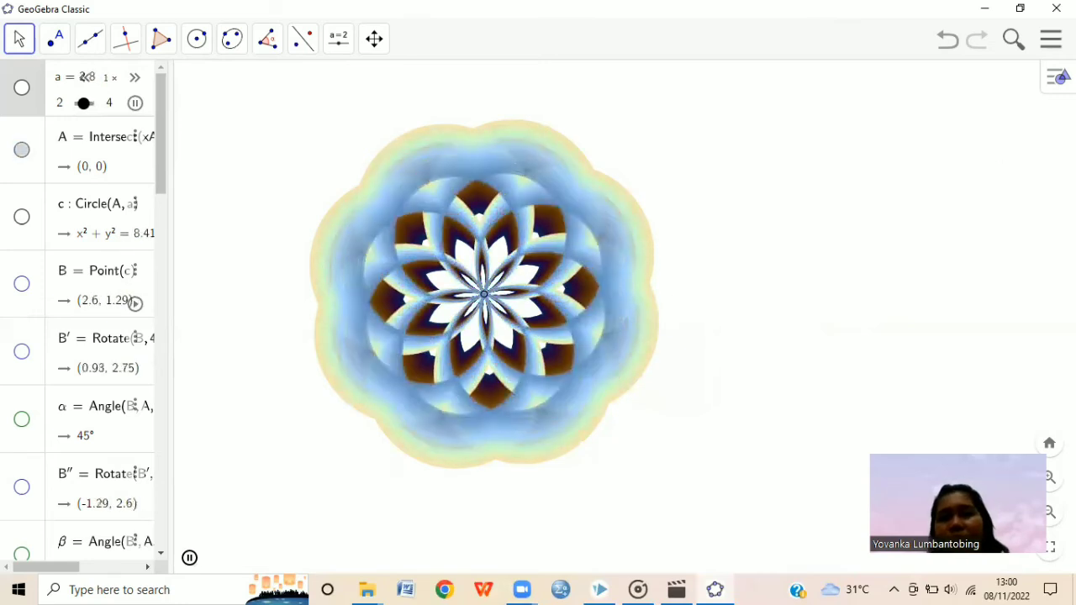
Plot the parabola y = 12 - 3x² in a new blank worksheet
left_click(1050, 39)
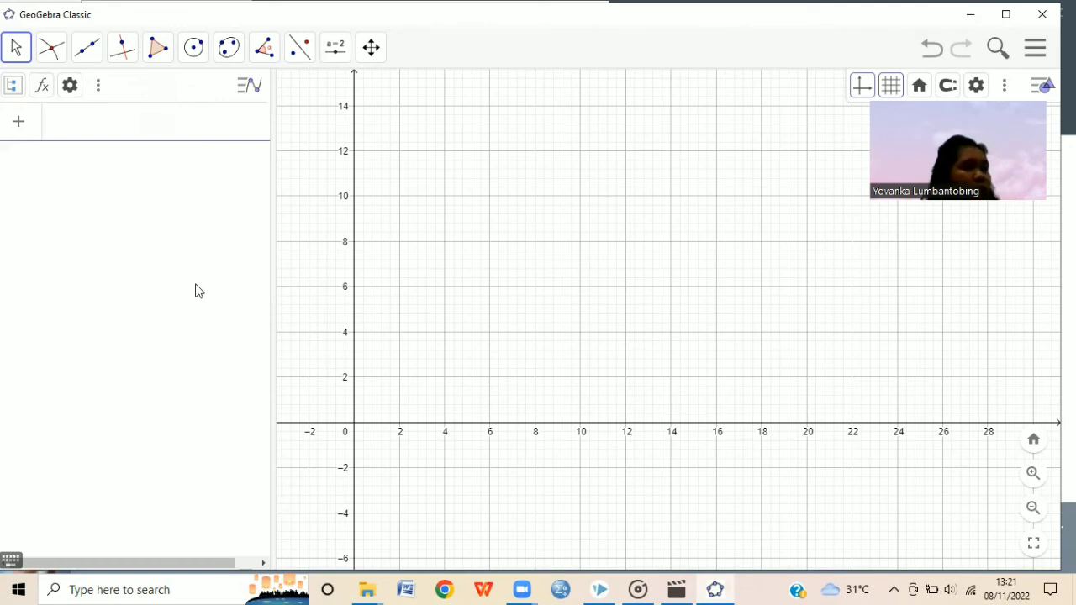
left_click(11, 560)
type("y")
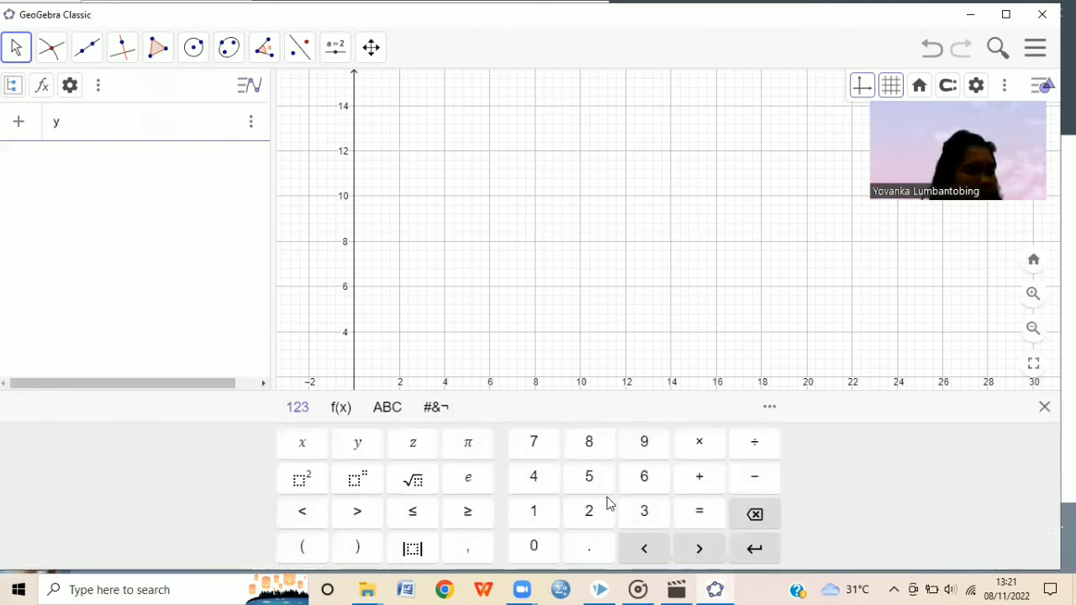
type(" = 12 =")
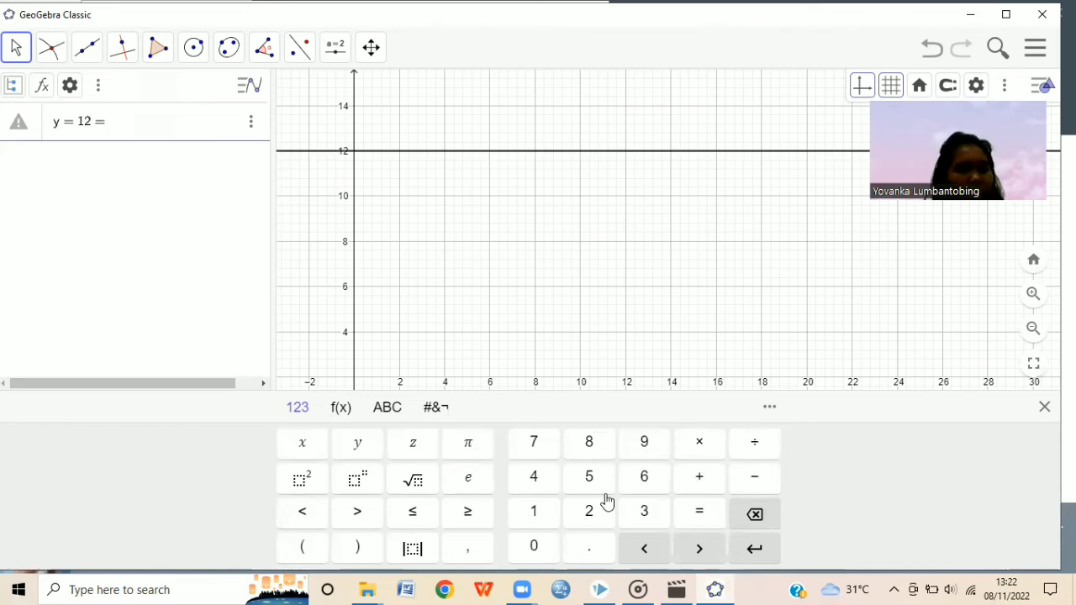
key("BackSpace")
type("-3x")
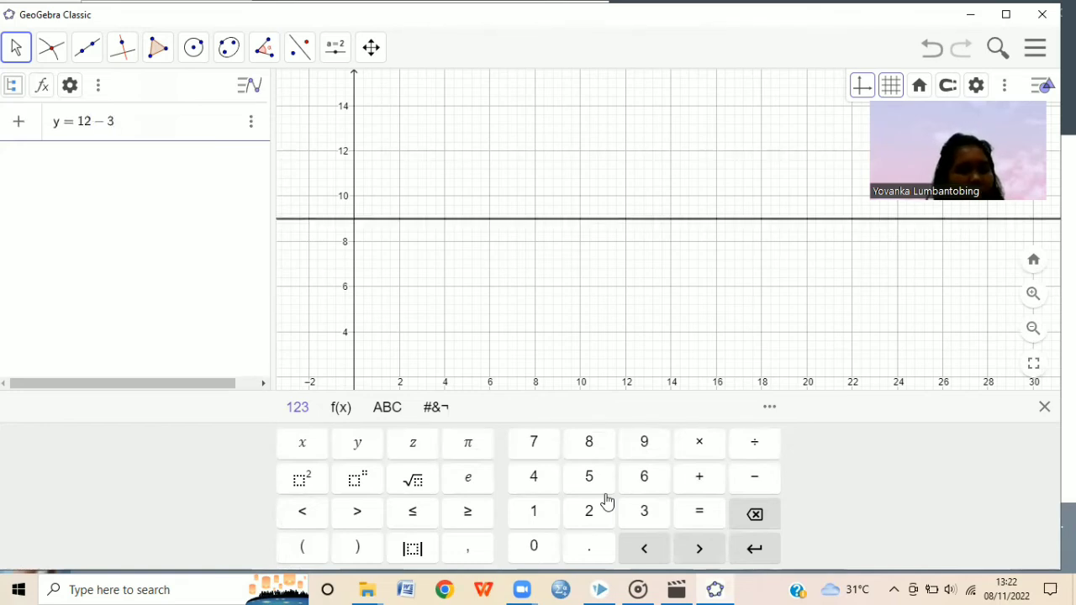
left_click(306, 480)
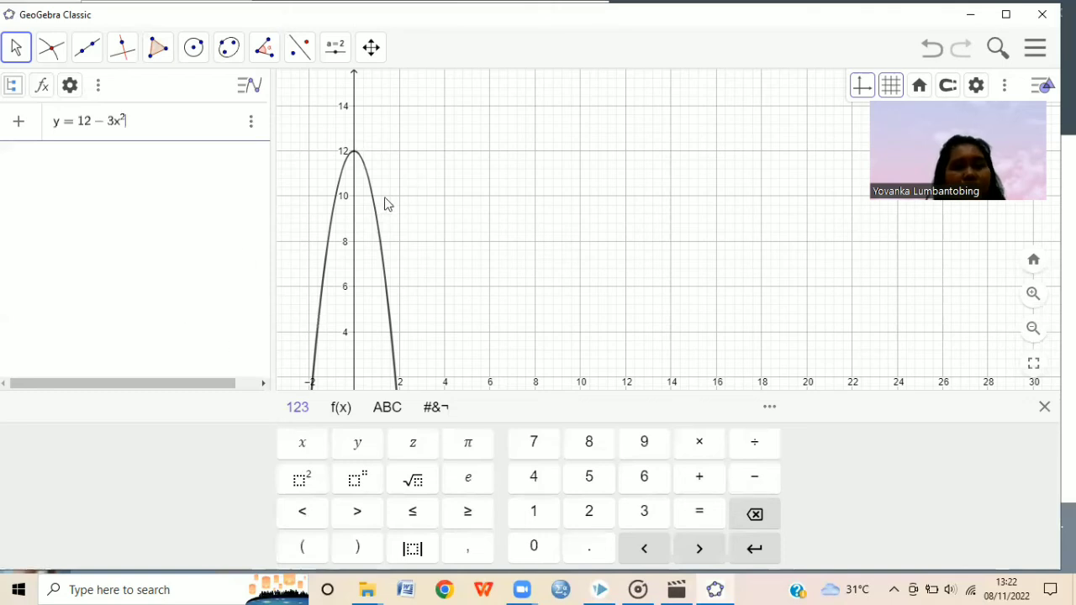
scroll(362, 252, "down", 1)
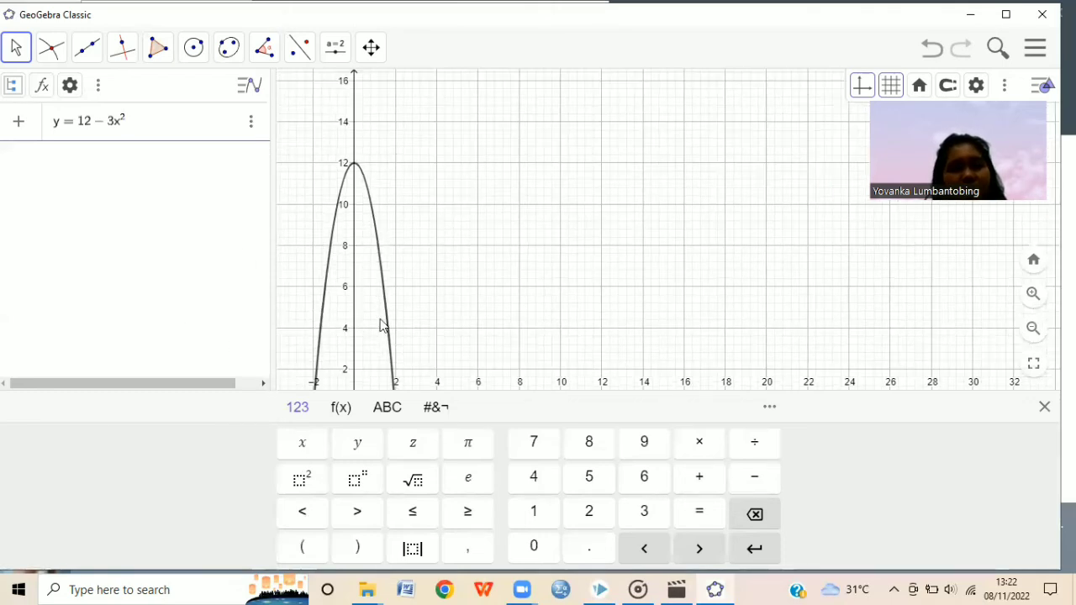
scroll(379, 322, "down", 1)
left_click(383, 276)
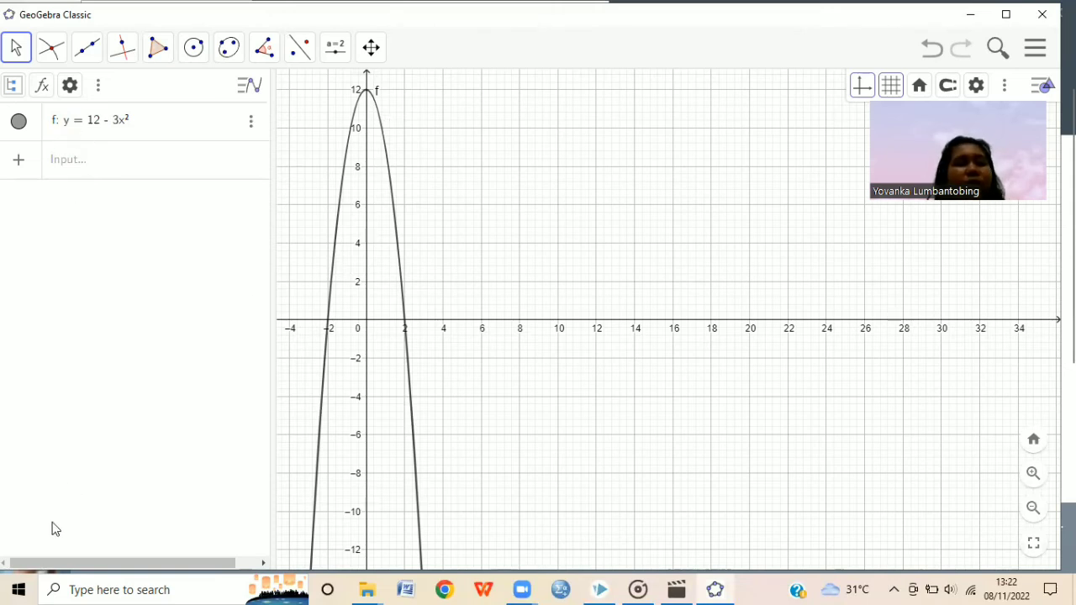
Plot the line y = 6 - 3x as a second function
left_click(87, 162)
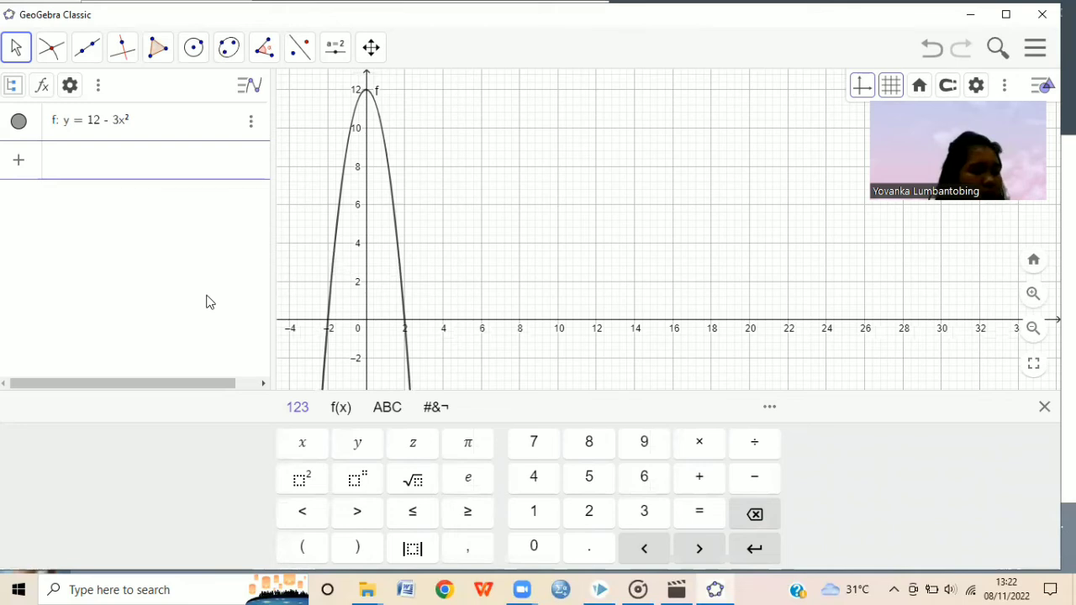
type("y=")
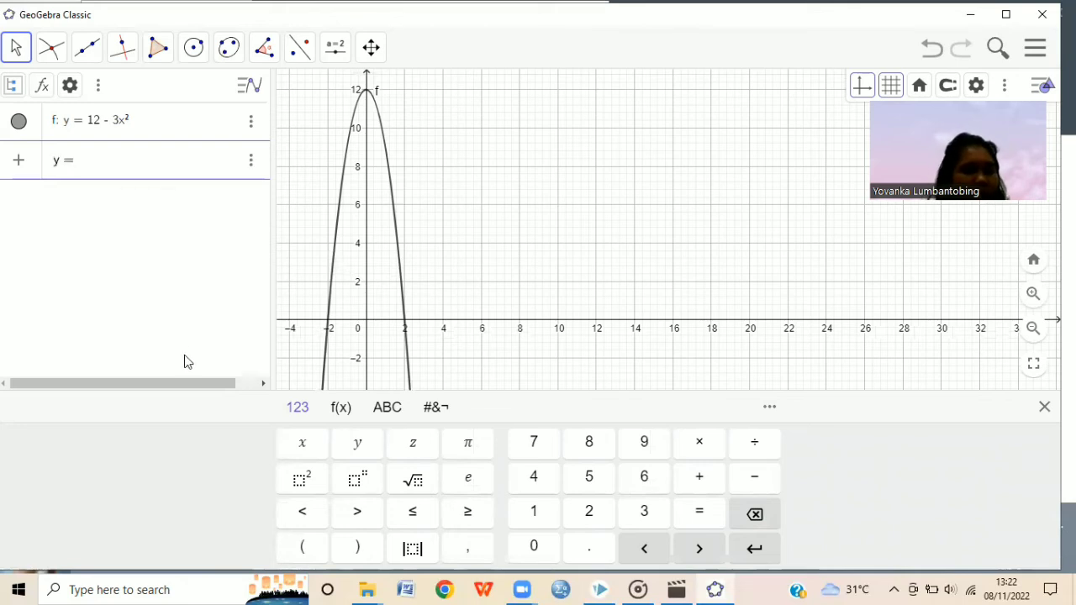
type("6-3x")
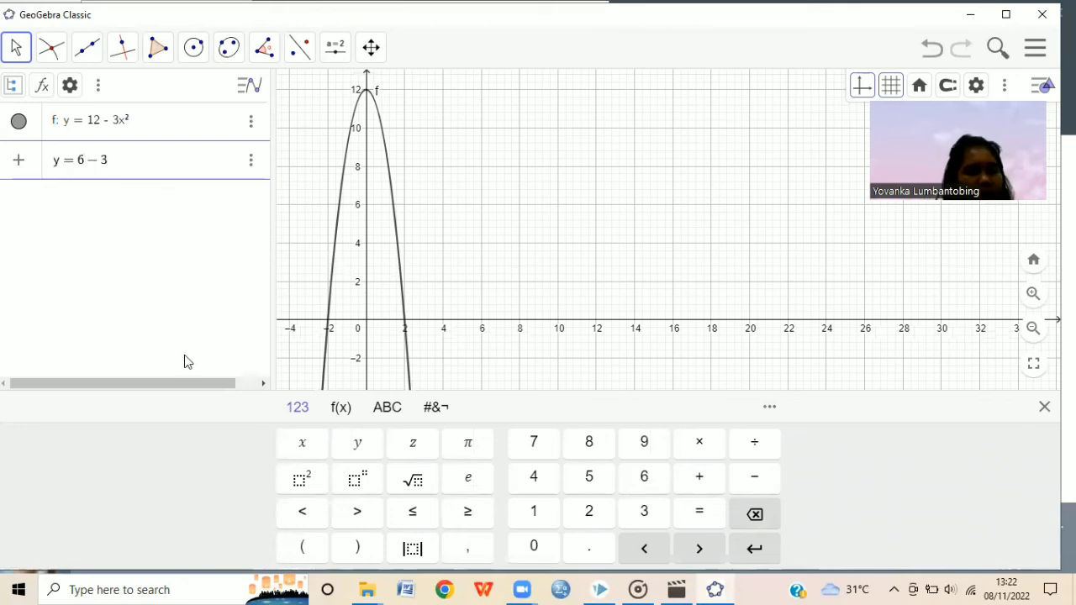
key("Return")
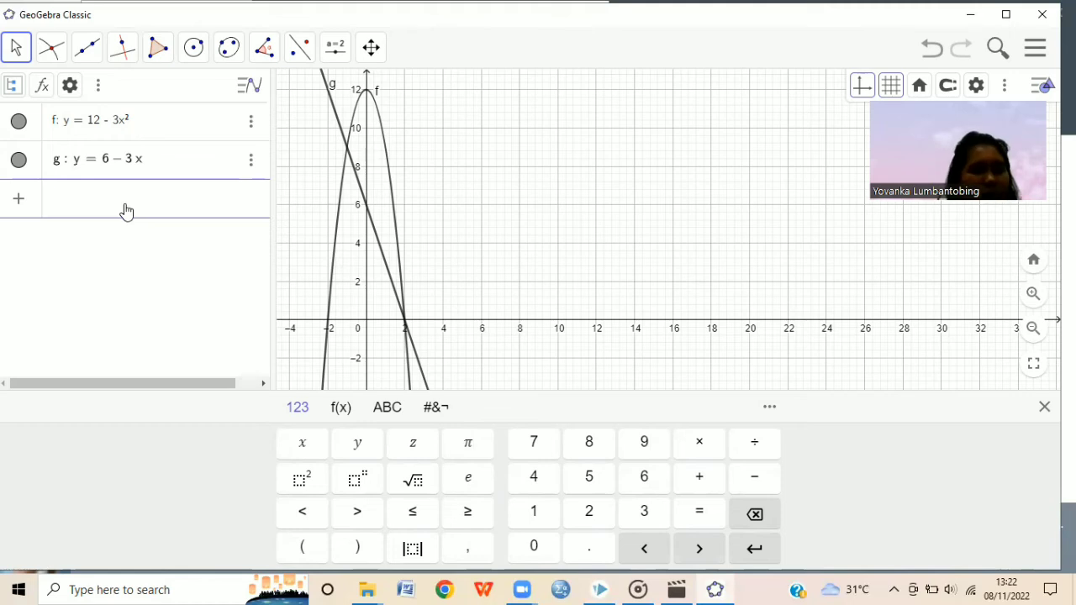
Add the text "luas daerah yang dibatasi oleh fungsi f dan fungsi g adalah...." and show it in the graphics view
type("Luas daerah")
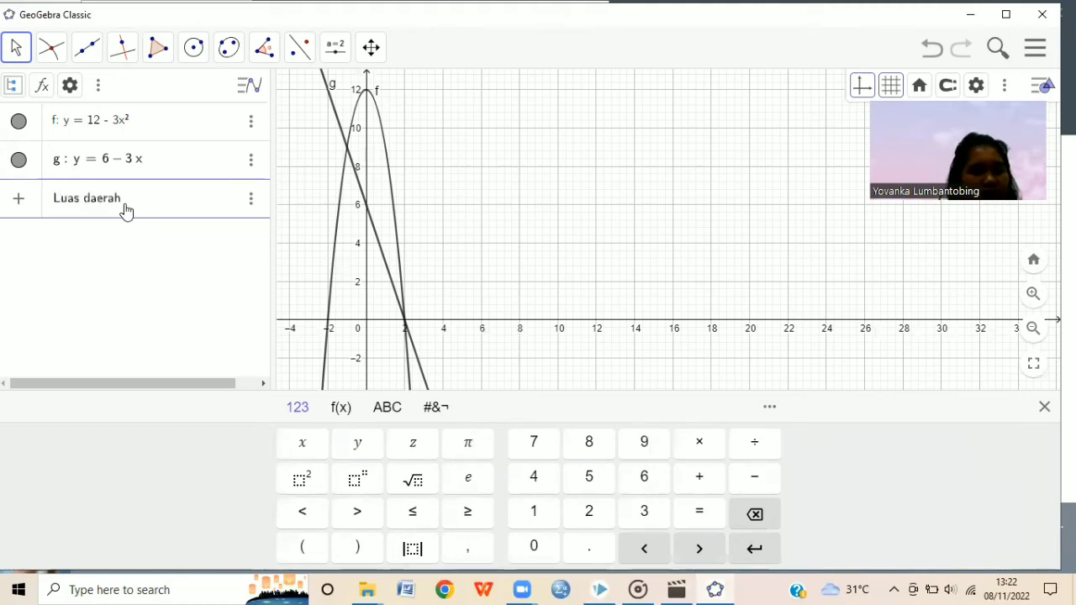
type(" yang dibatasi ol")
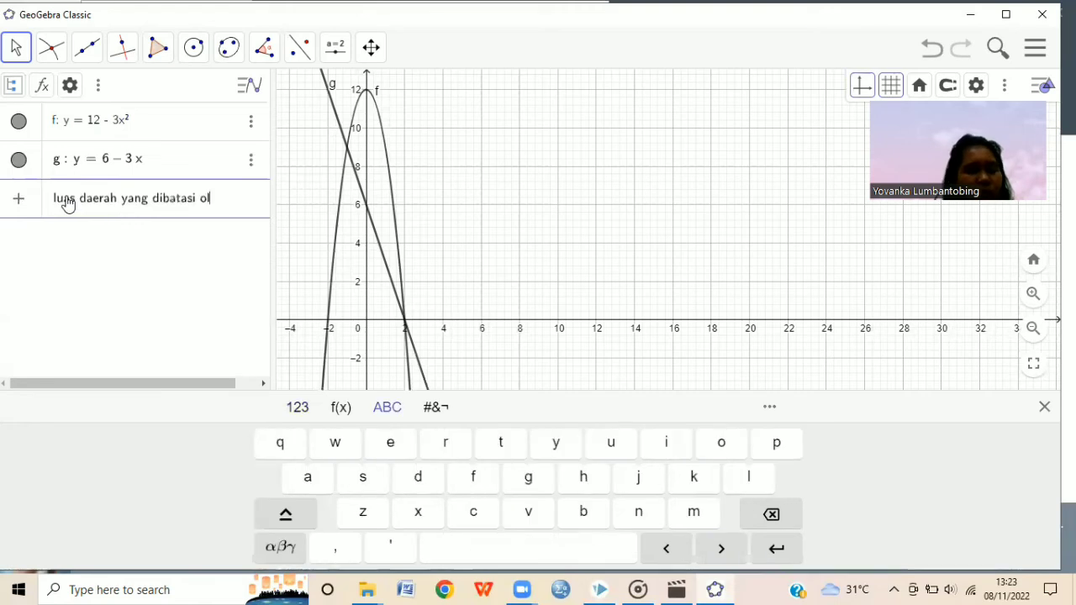
type("eh fungsi")
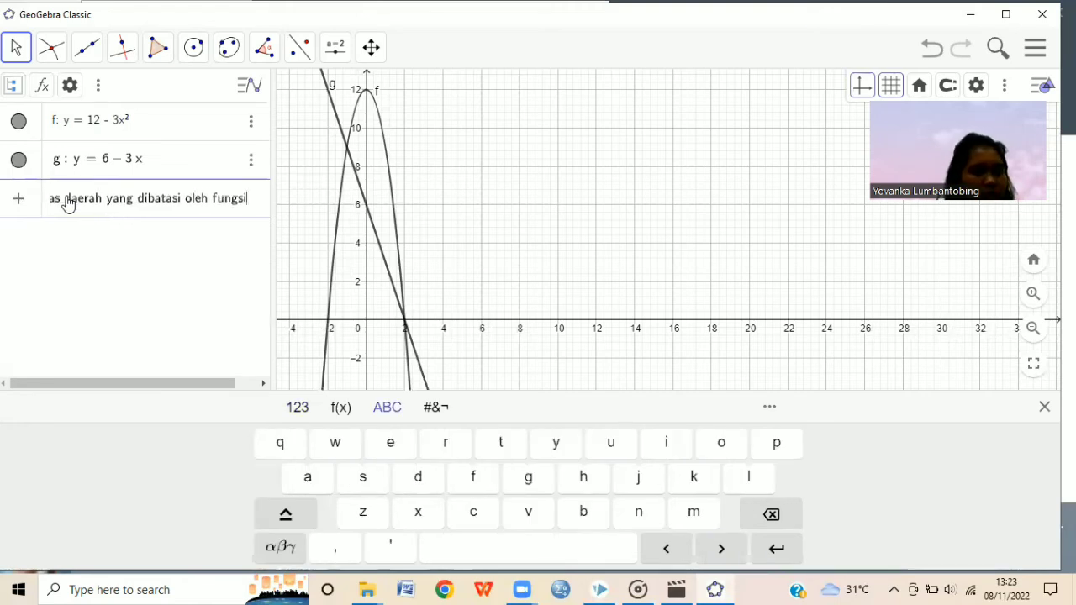
type(" f dan fungsi g adalah....")
key("Return")
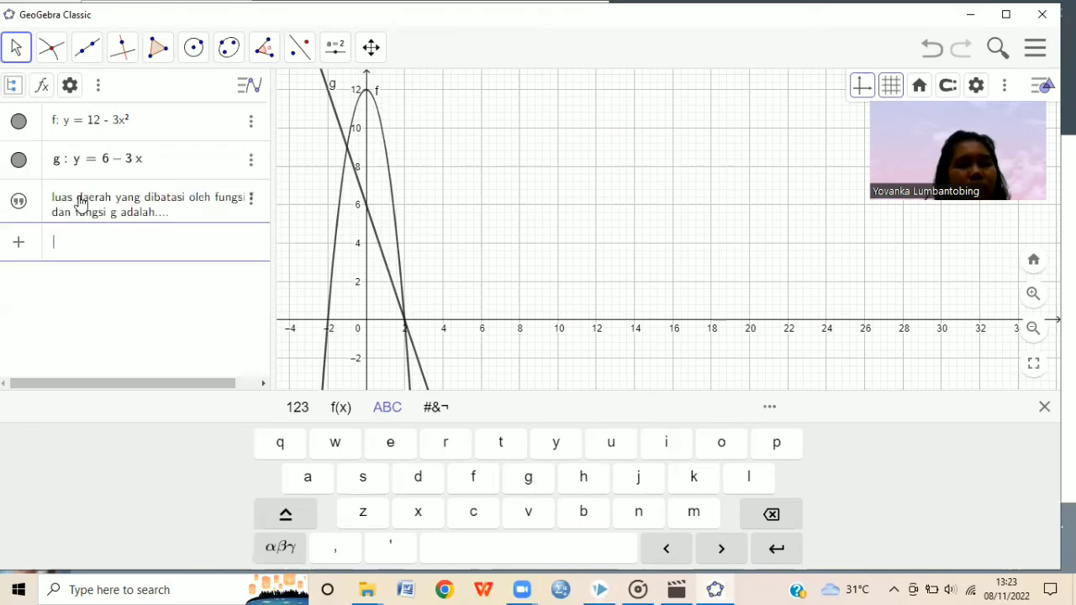
right_click(84, 204)
left_click(136, 249)
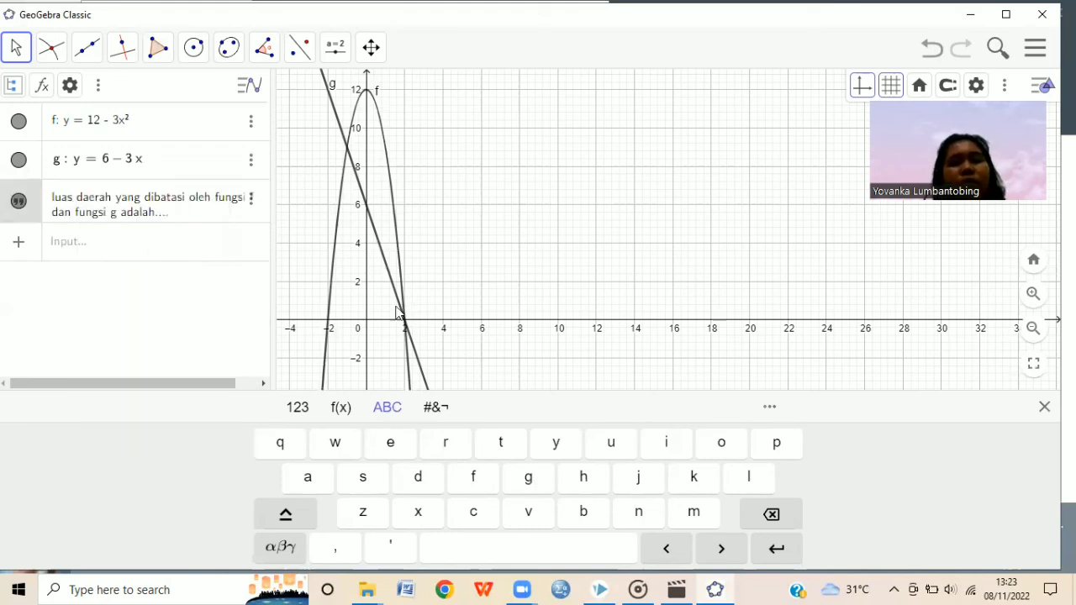
Close the on-screen keyboard and move the question text beside the vertex of the parabola
scroll(516, 189, "down", 4)
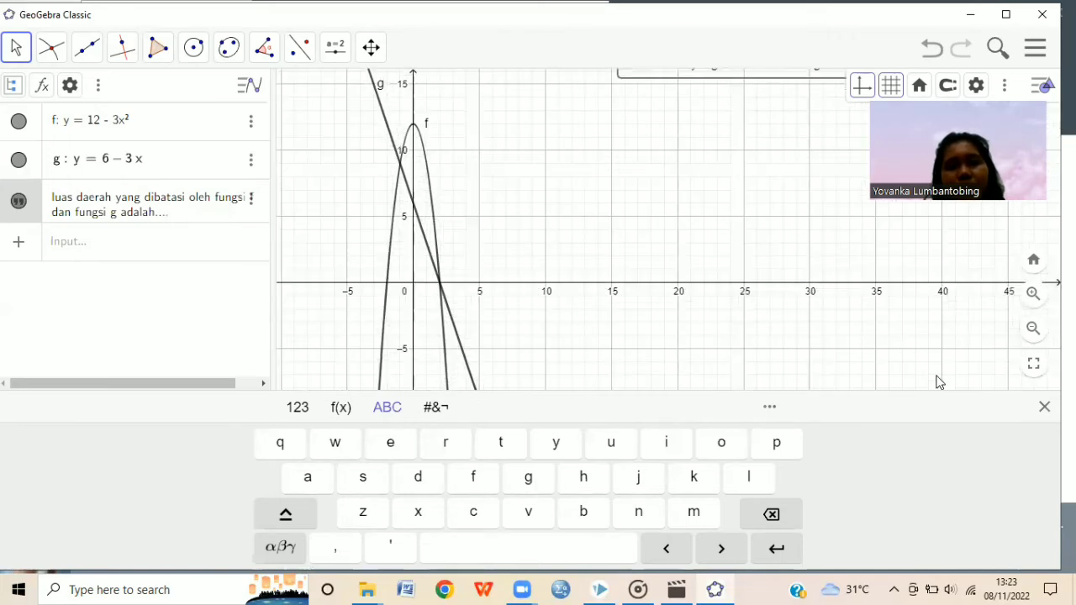
left_click(1044, 407)
scroll(692, 367, "up", 3)
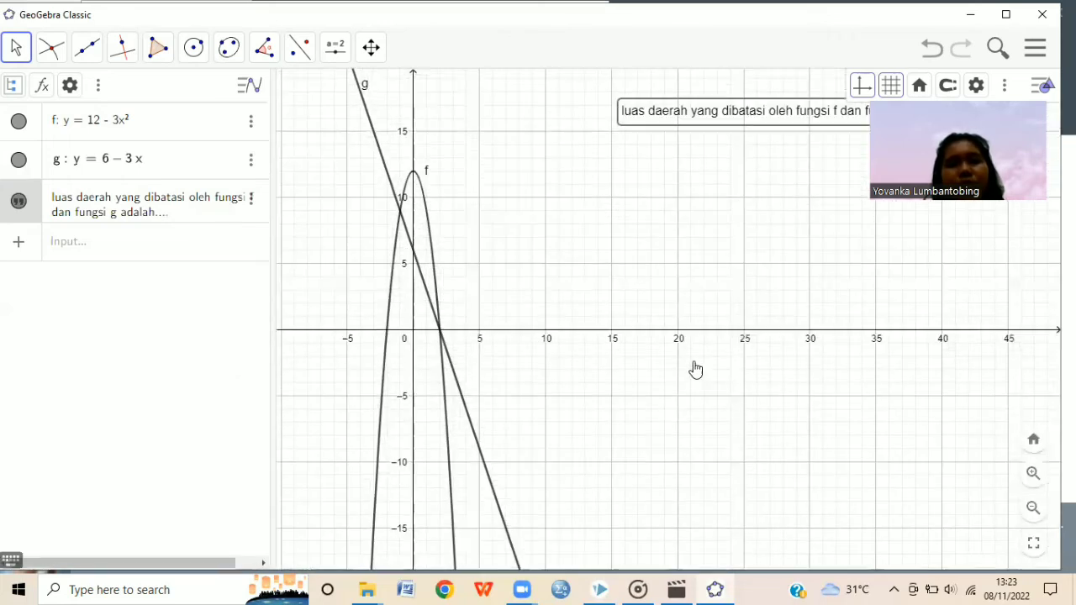
left_click(704, 191)
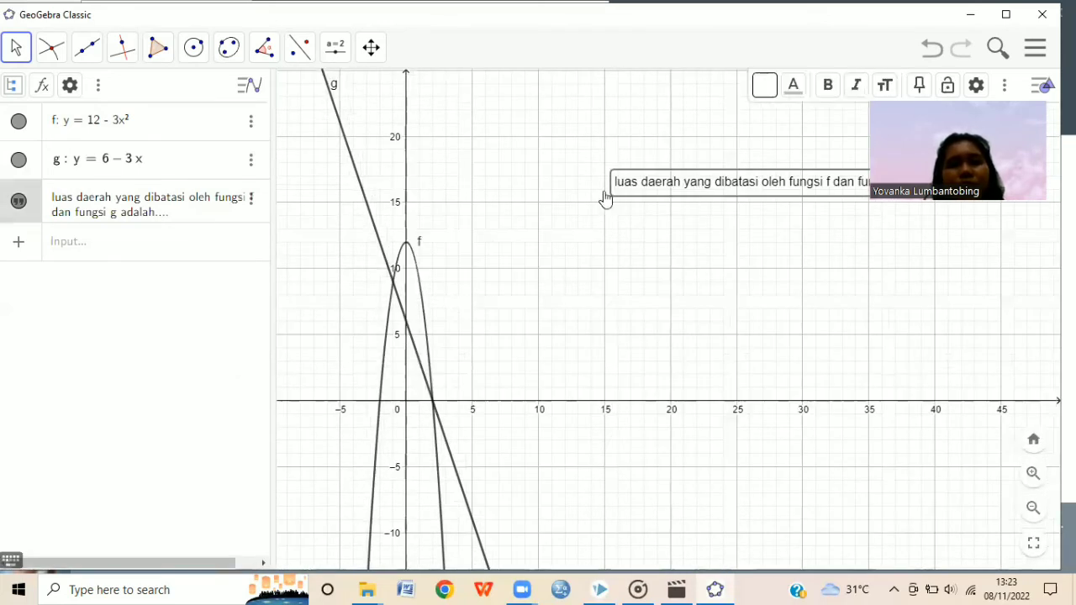
left_click_drag(607, 196, 550, 214)
left_click_drag(478, 213, 494, 228)
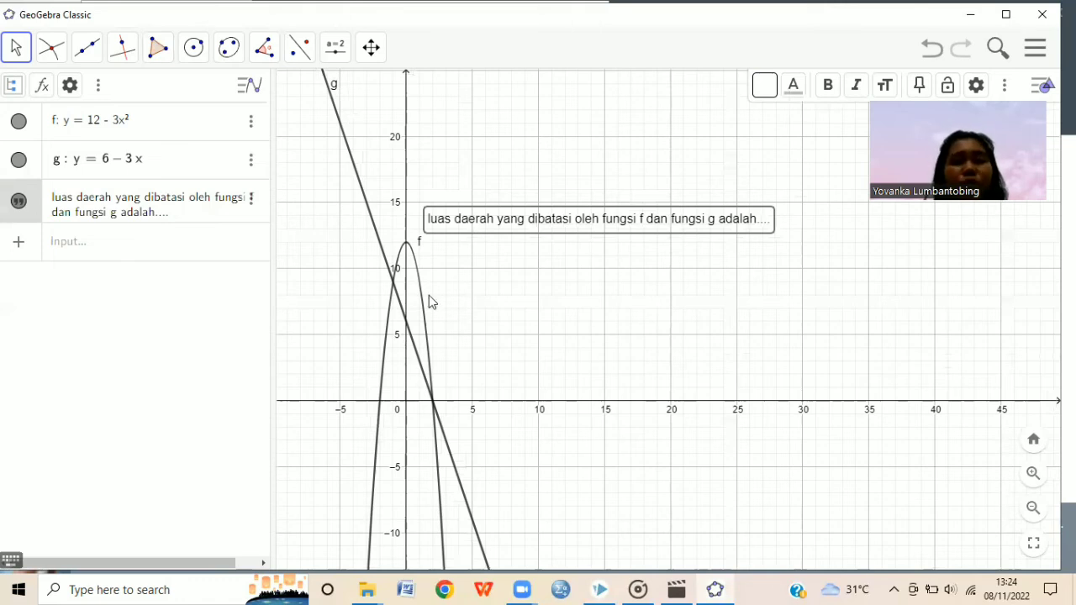
Create the intersection points of line g and parabola f, and return to the Move tool
left_click(49, 54)
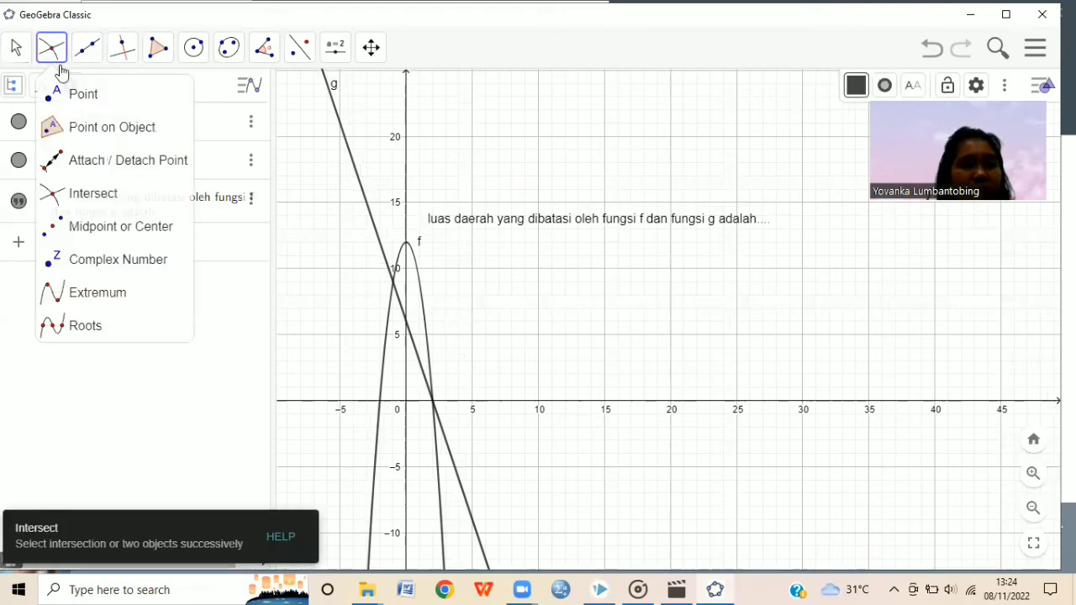
left_click(92, 205)
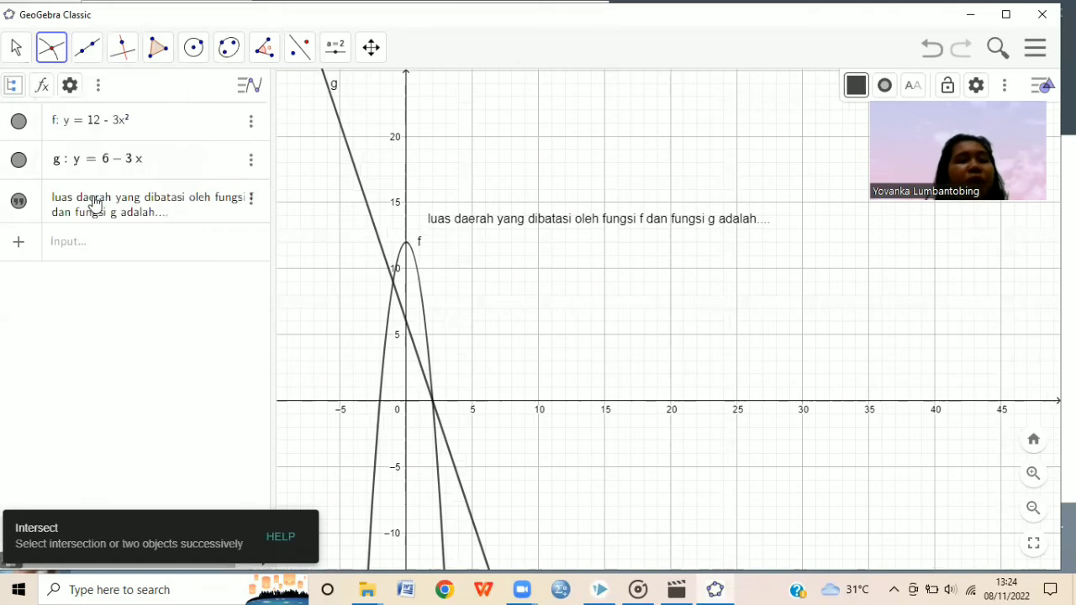
left_click(369, 210)
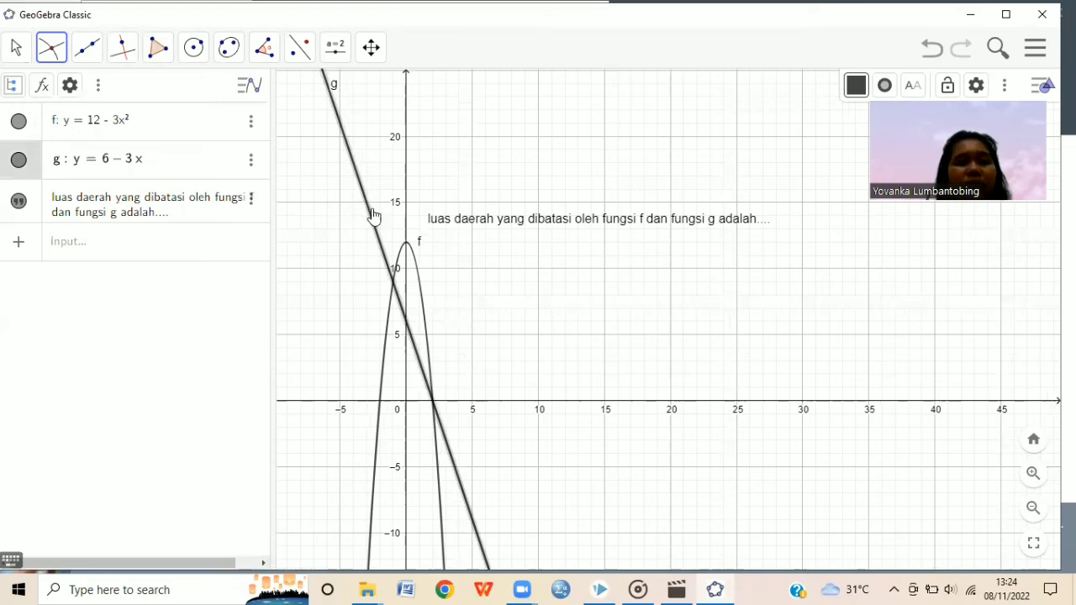
left_click(403, 248)
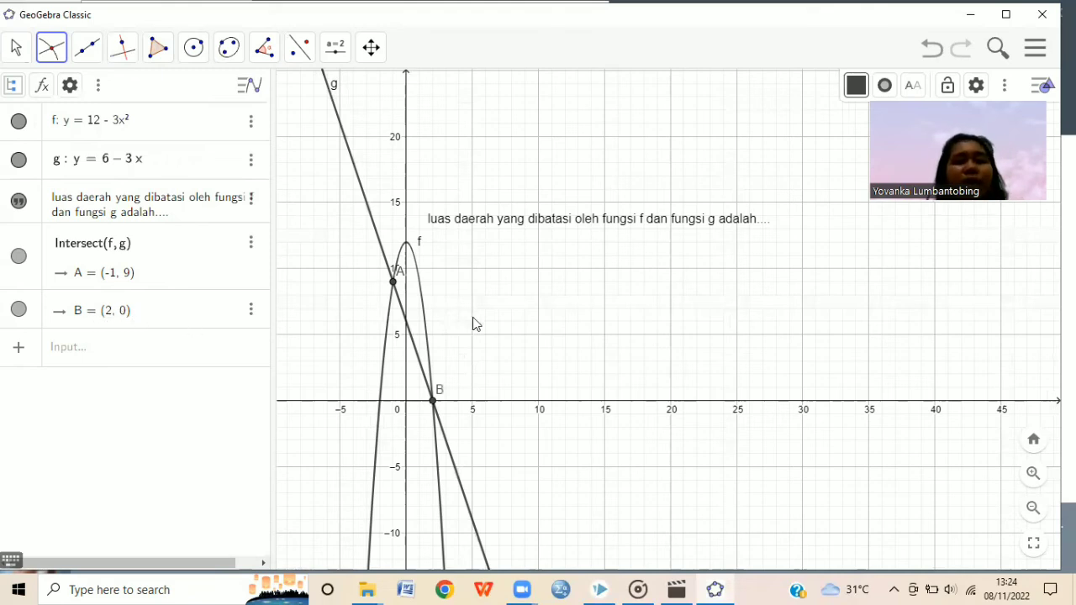
left_click(19, 50)
left_click(79, 94)
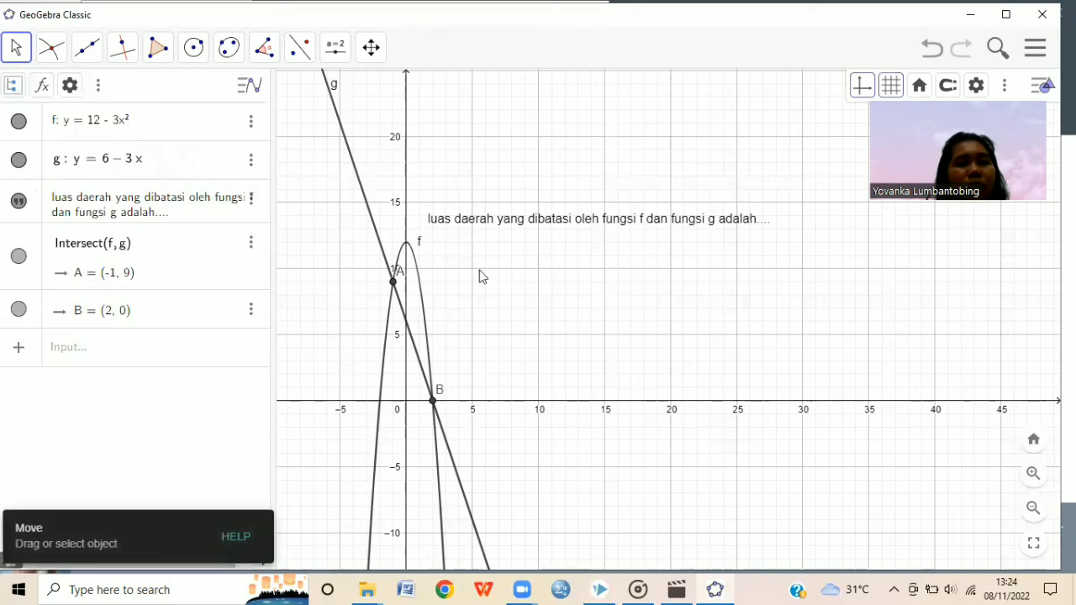
left_click_drag(484, 270, 448, 268)
scroll(447, 268, "up", 2)
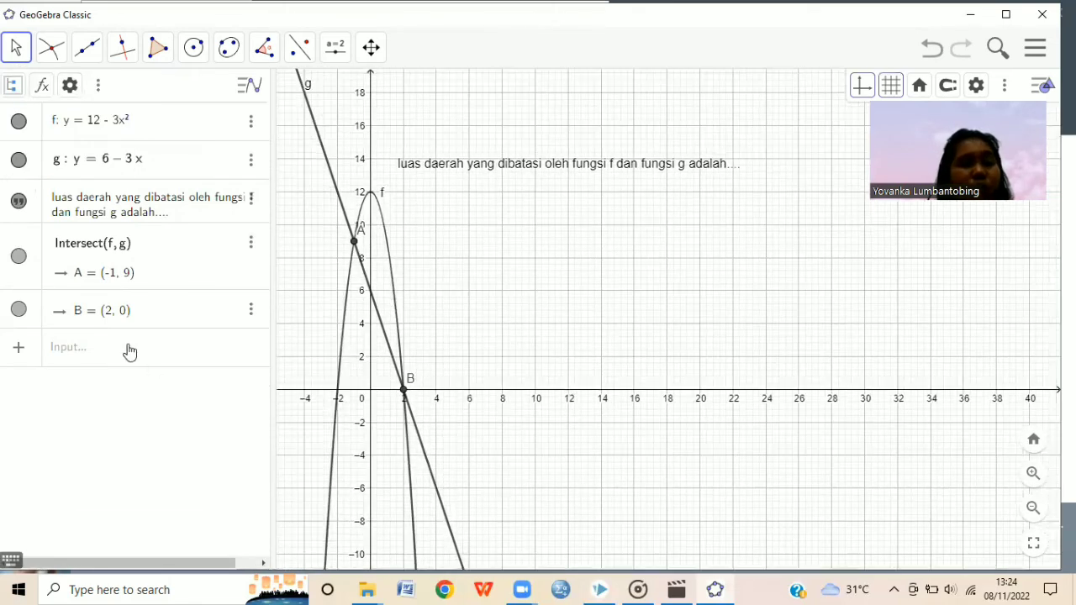
Start an IntegralBetween command with start and end x-values, using f and g as its two functions
left_click(72, 351)
type("int")
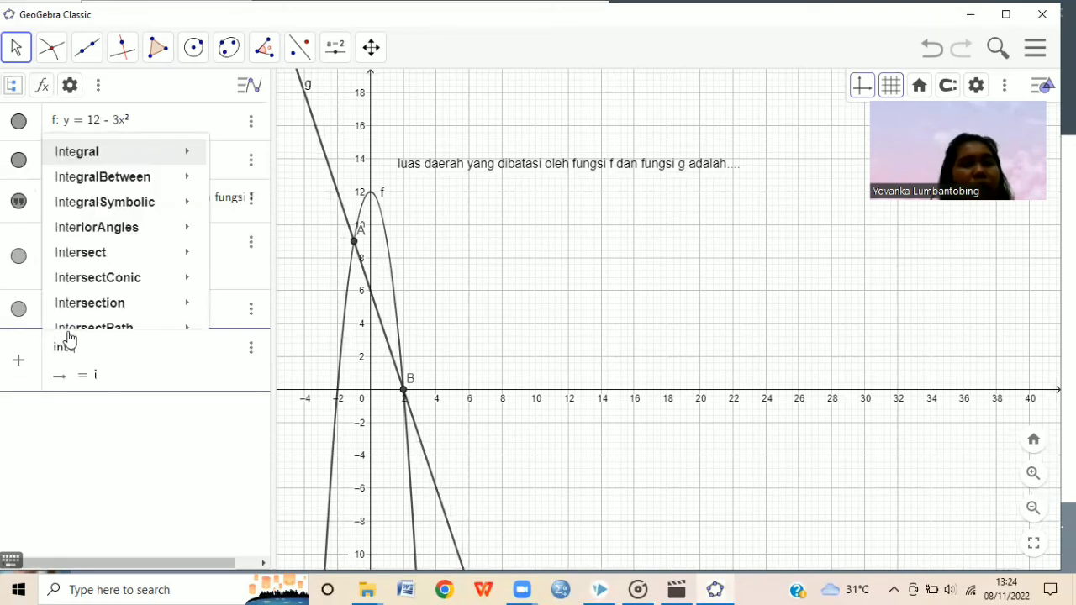
type("e")
mouse_move(161, 189)
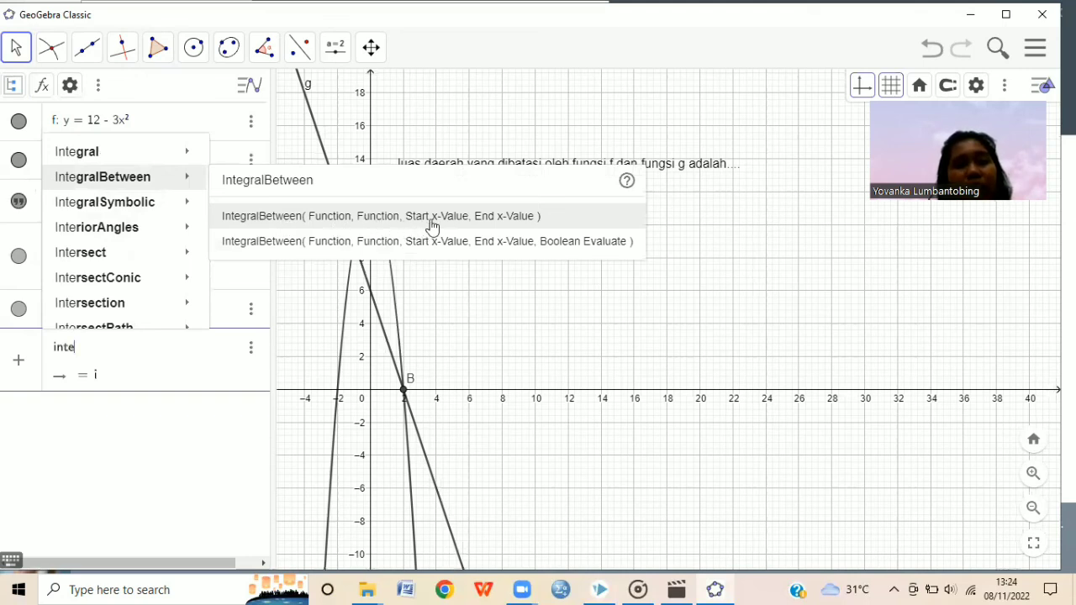
left_click(488, 221)
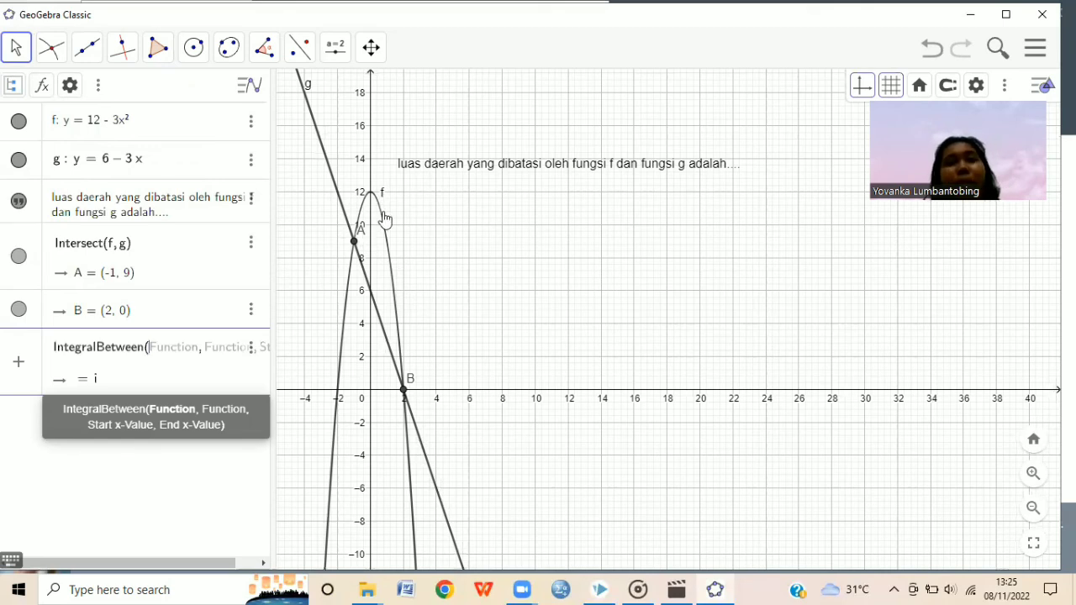
left_click(186, 353)
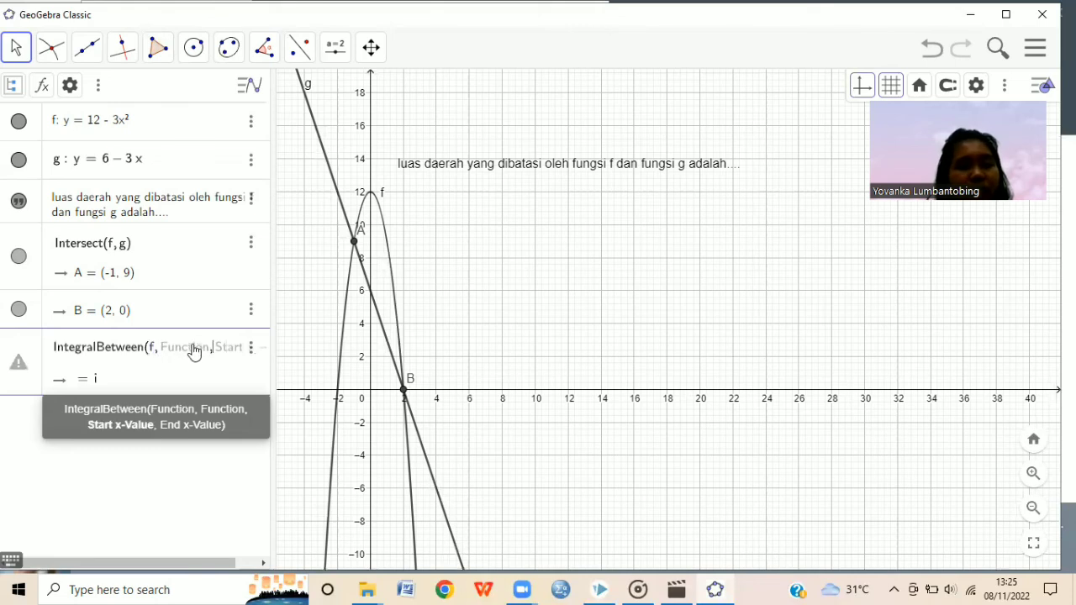
left_click(176, 352)
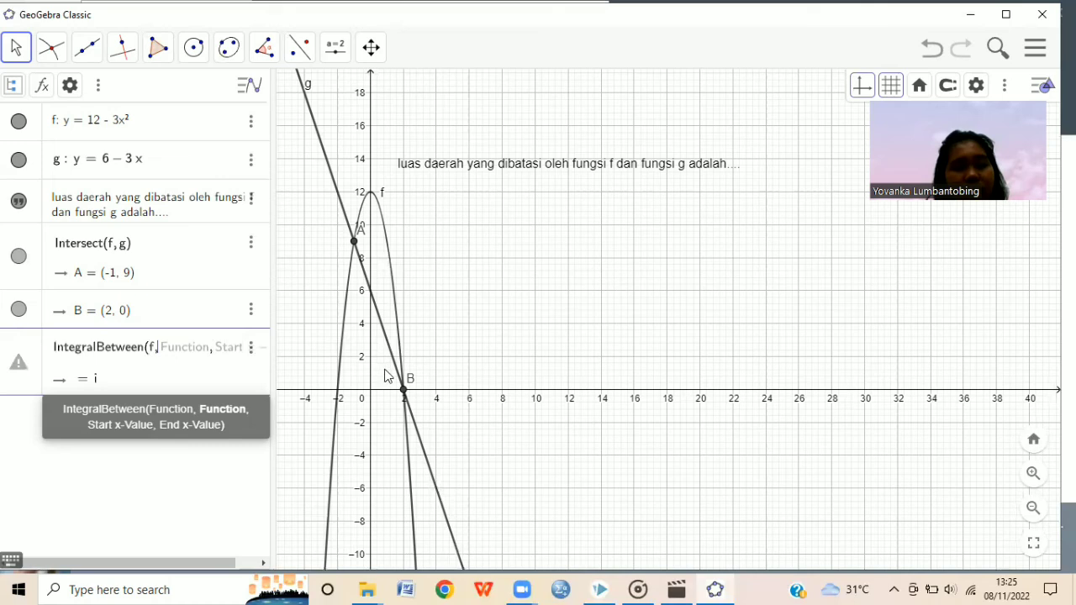
type("g,")
Set the integral's start x-value to -1 and end x-value to 2, and create it
left_click(205, 350)
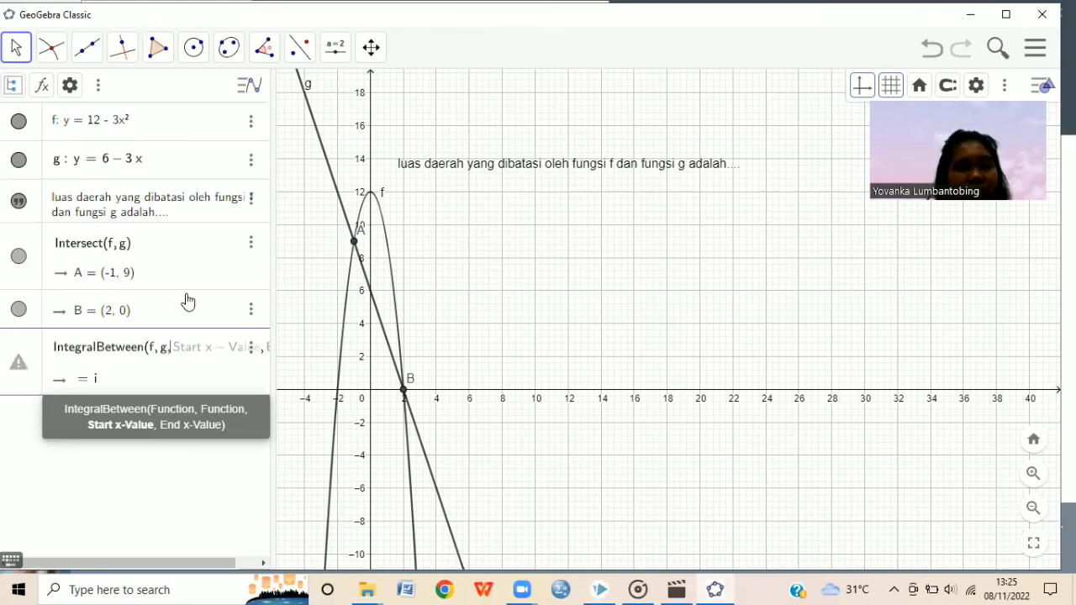
type("-1,")
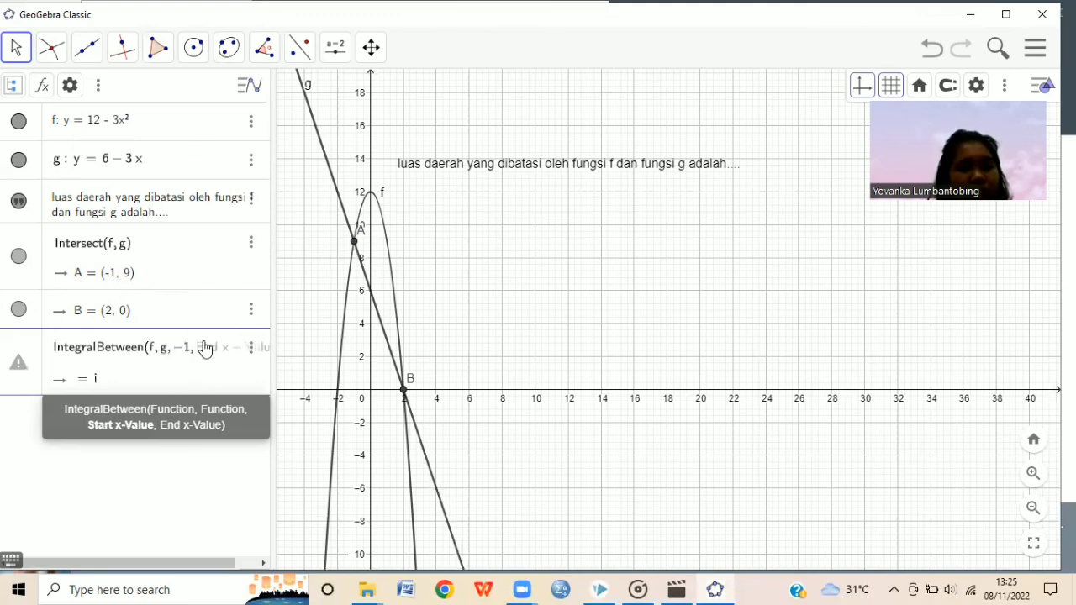
left_click(204, 347)
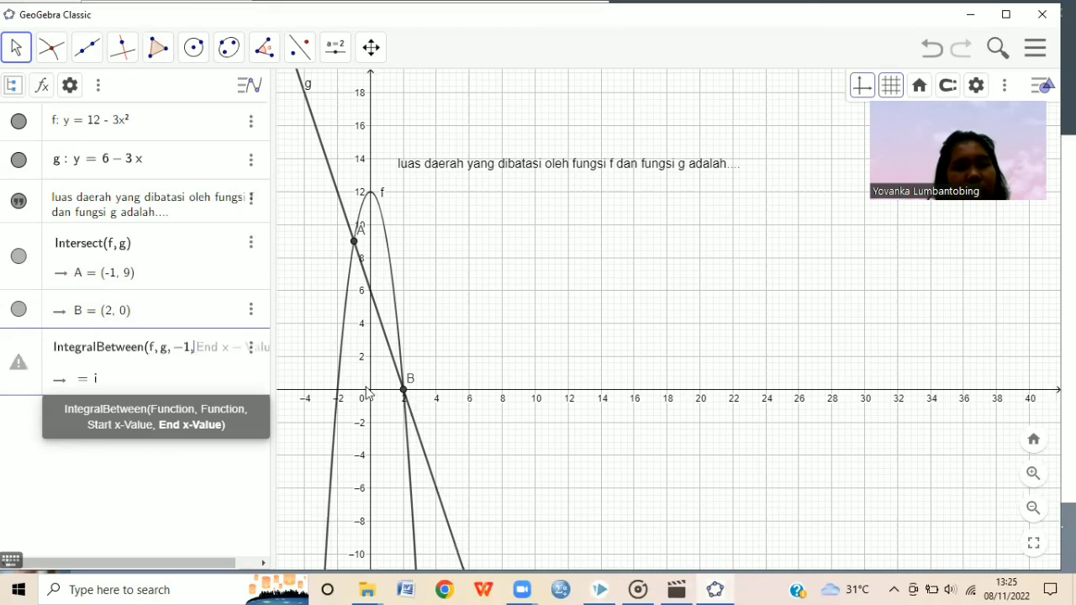
type("2")
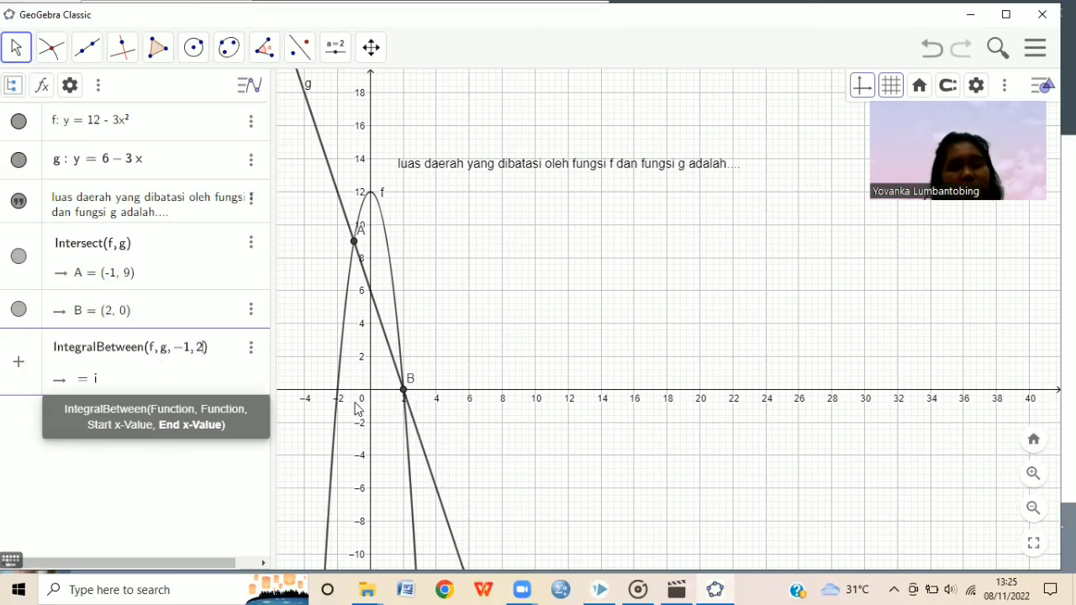
key("Return")
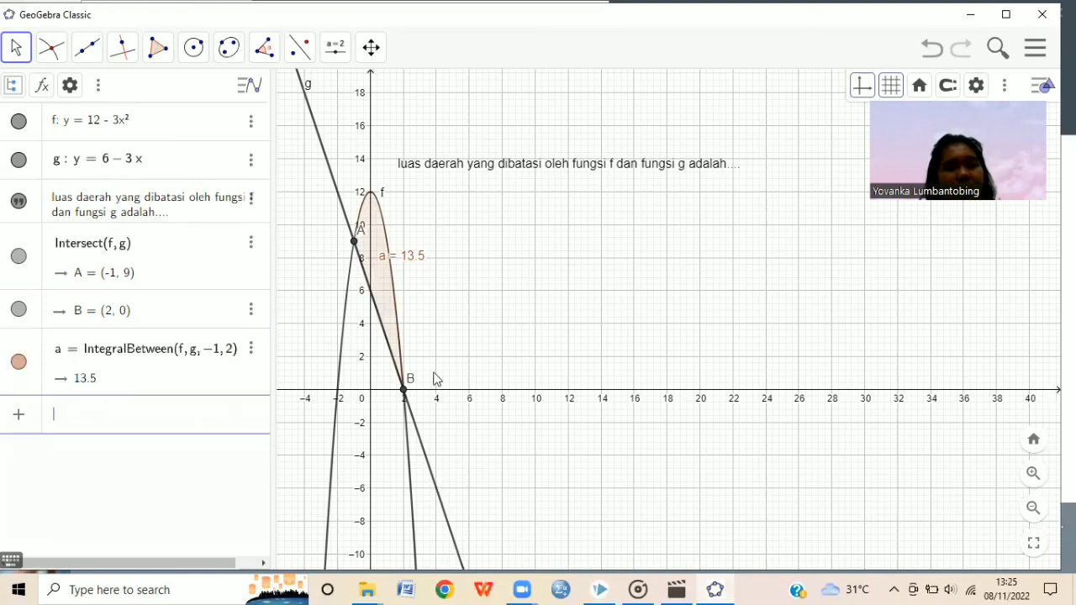
Add the text "luas daerah yang dibatasi oleh fungsi f dan fungsi g adalah 13,5 satuan luas" as a new entry
scroll(403, 372, "up", 4)
left_click_drag(445, 245, 448, 314)
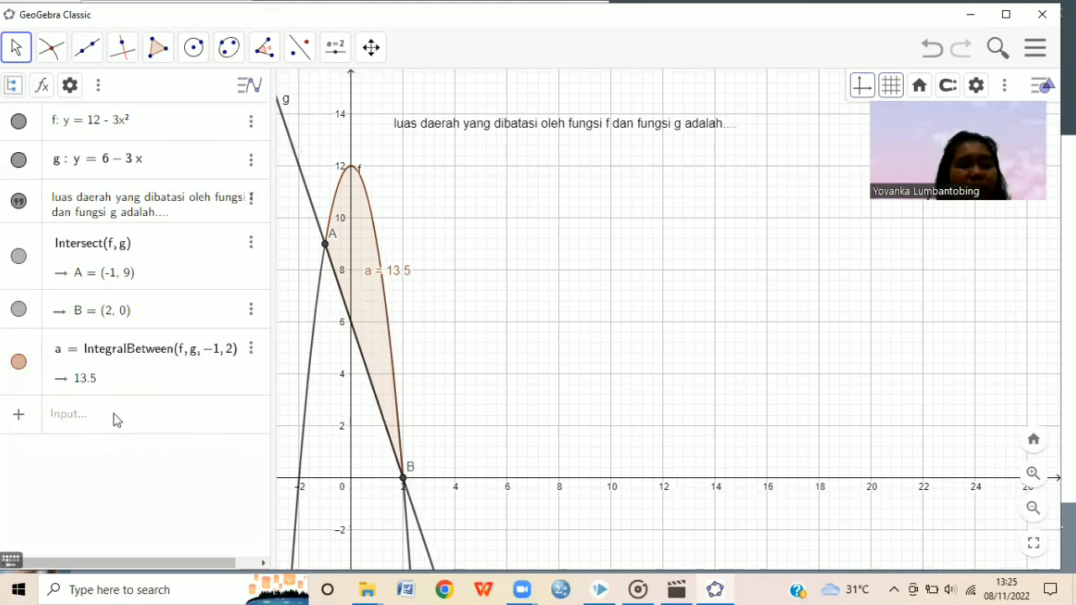
left_click(19, 414)
left_click(76, 416)
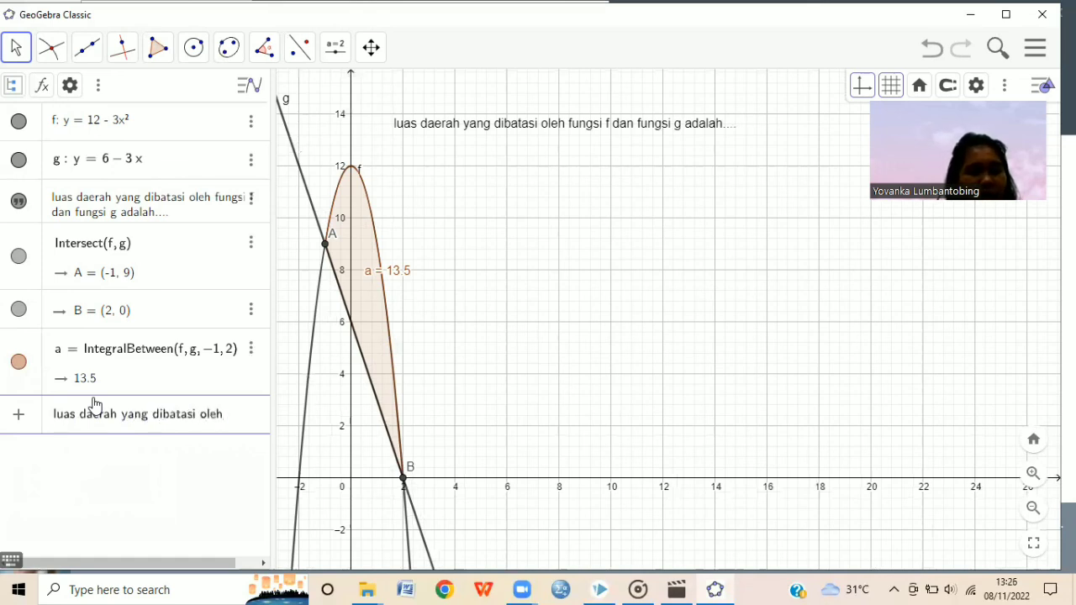
type("ungsi f")
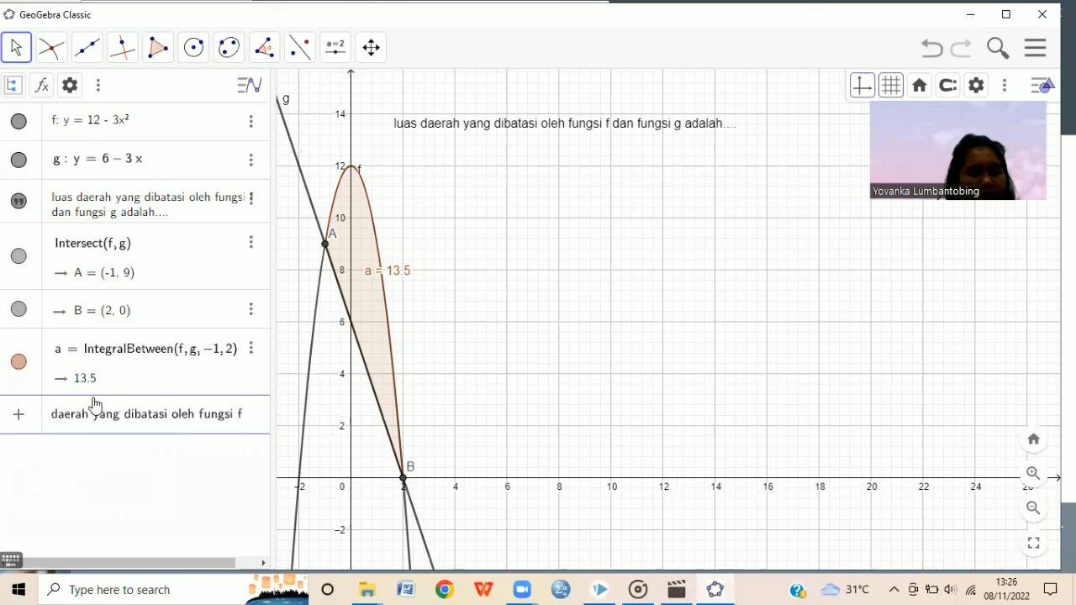
type(" dan fungsi")
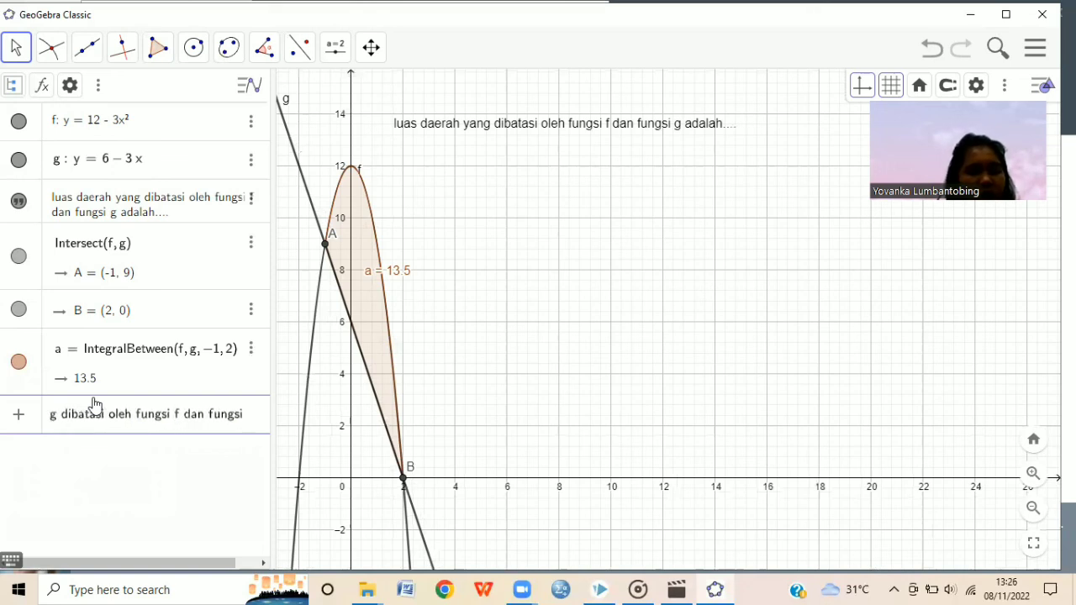
type(" f")
key("BackSpace")
type("g adalah")
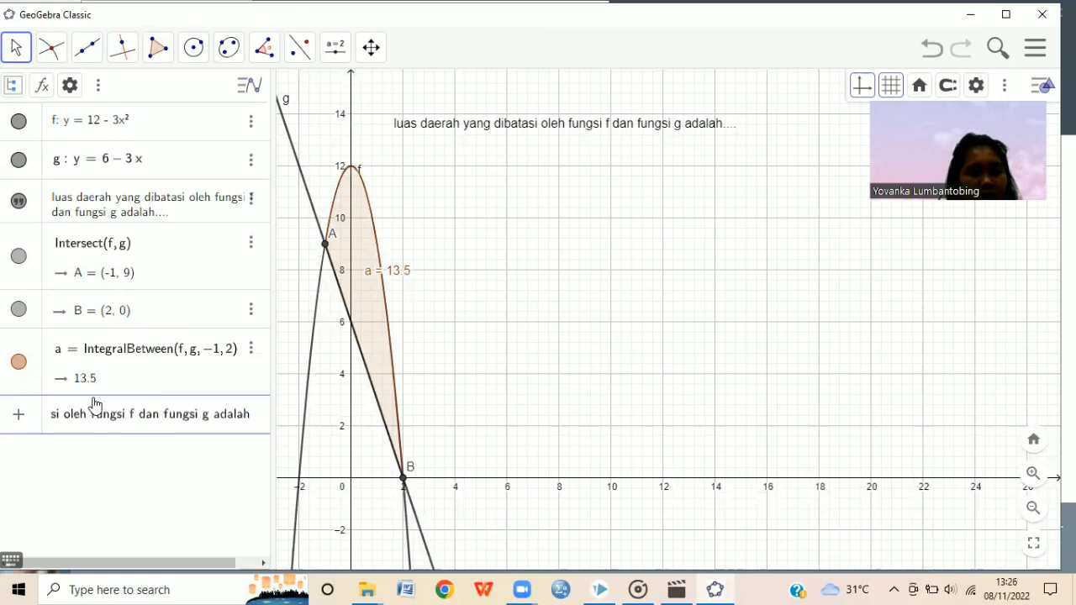
type(" 13,5")
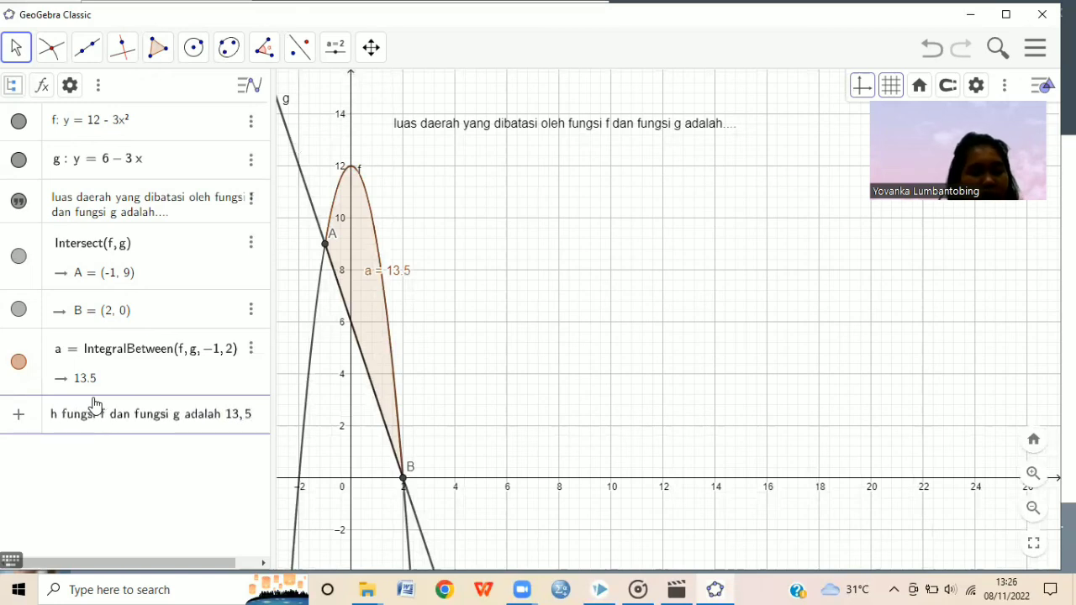
type(" satuan luas")
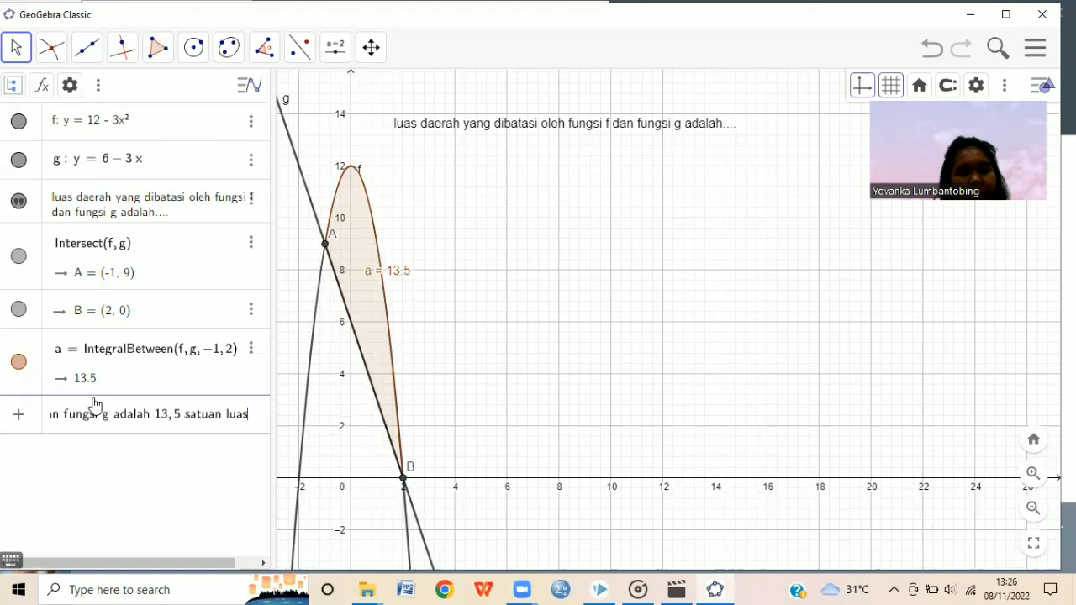
key("Return")
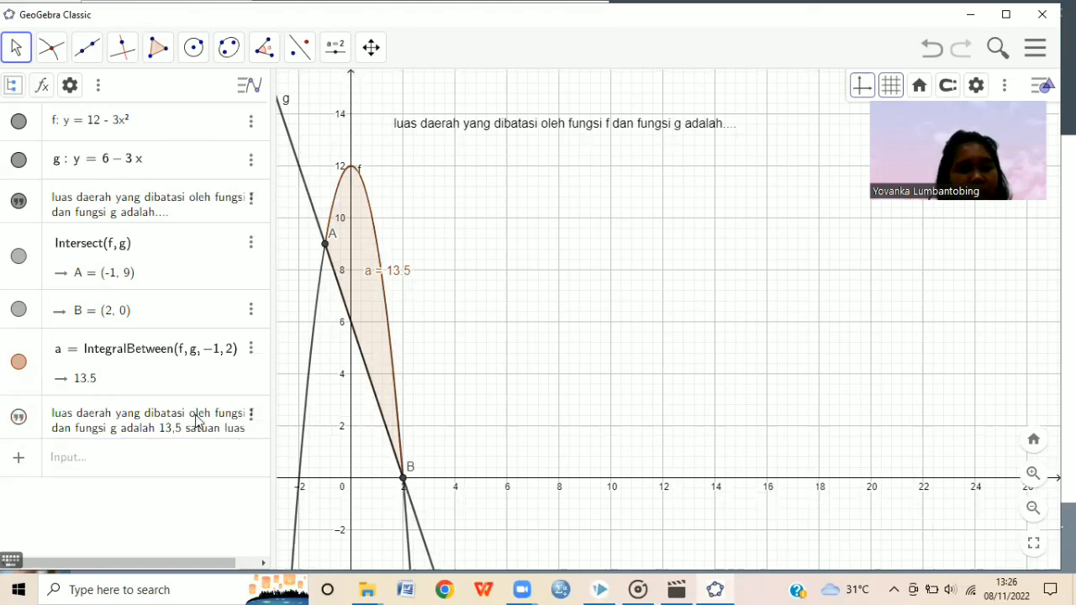
Show the answer text in the graphics view and place it beside the shaded region, near y = 6
left_click(252, 416)
left_click(291, 380)
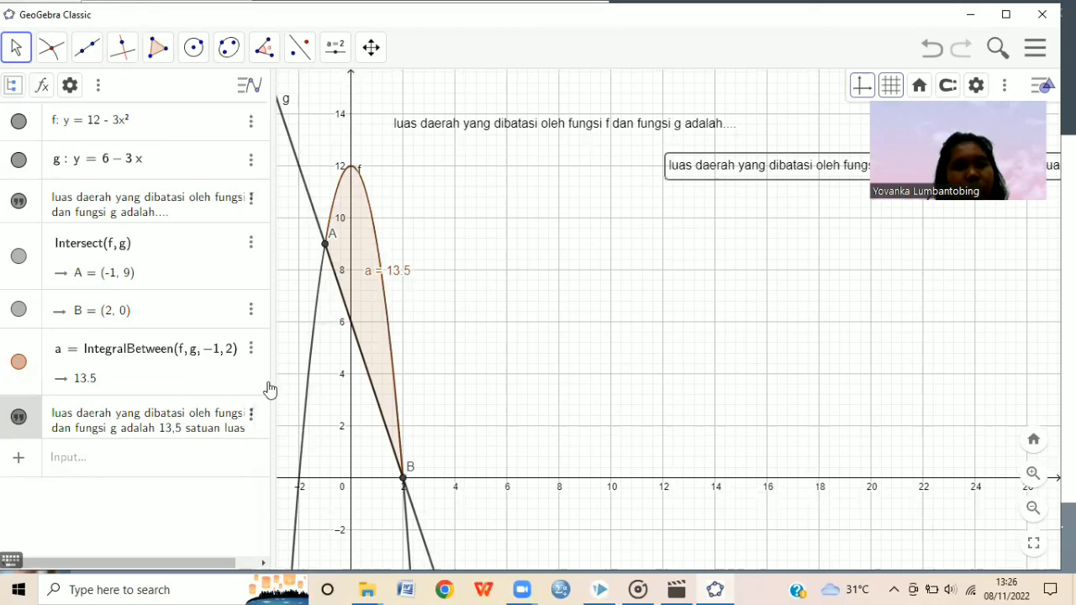
left_click_drag(689, 172, 468, 327)
Insert a line break before "fungsi f" in the answer text and move the text closer to the shaded region
right_click(469, 327)
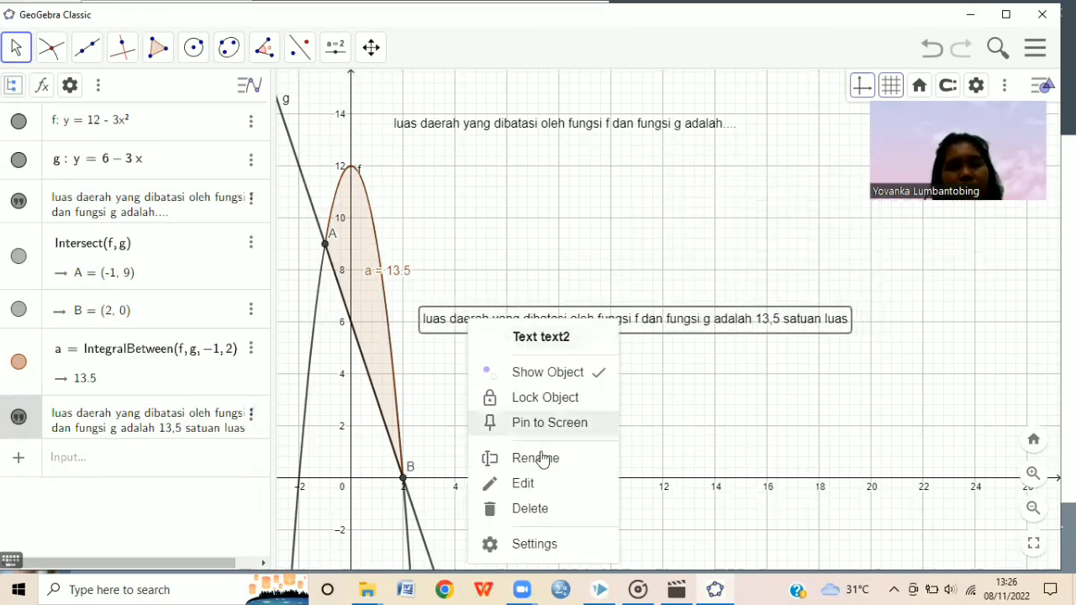
left_click(538, 482)
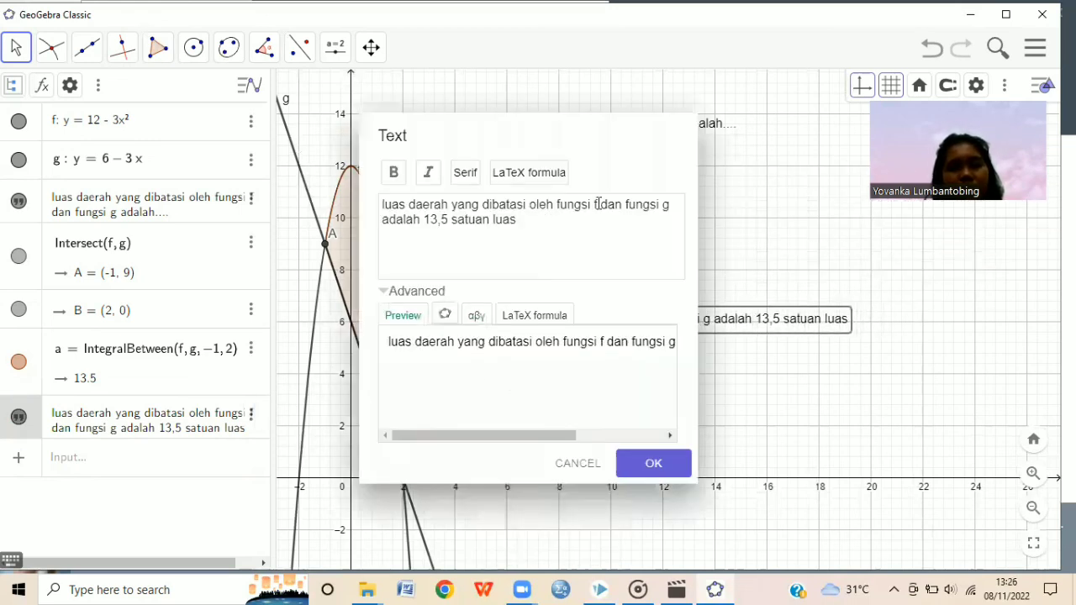
left_click(555, 206)
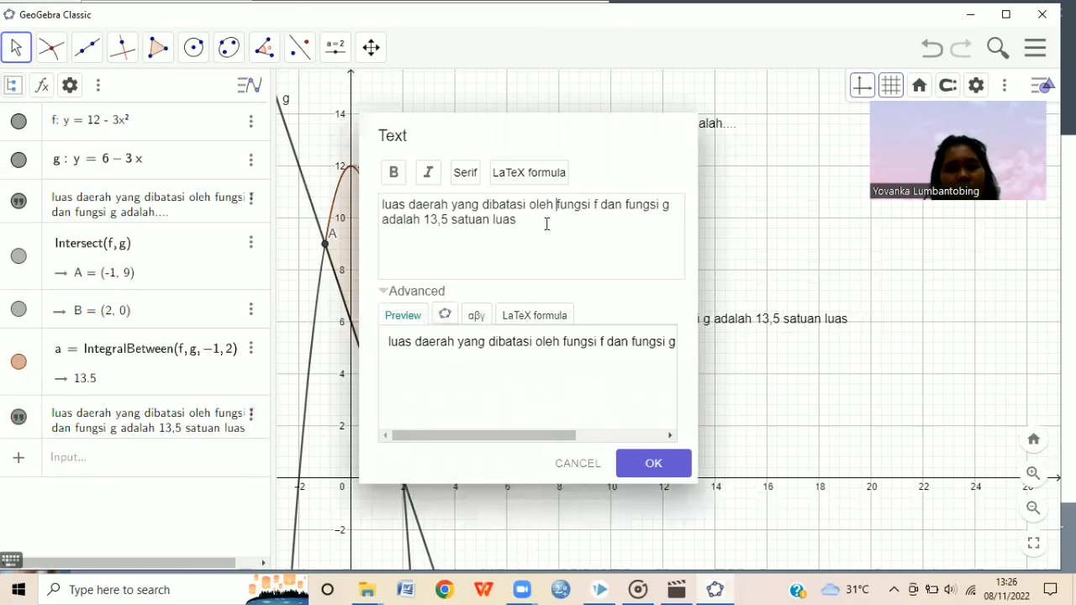
key("Return")
left_click(653, 463)
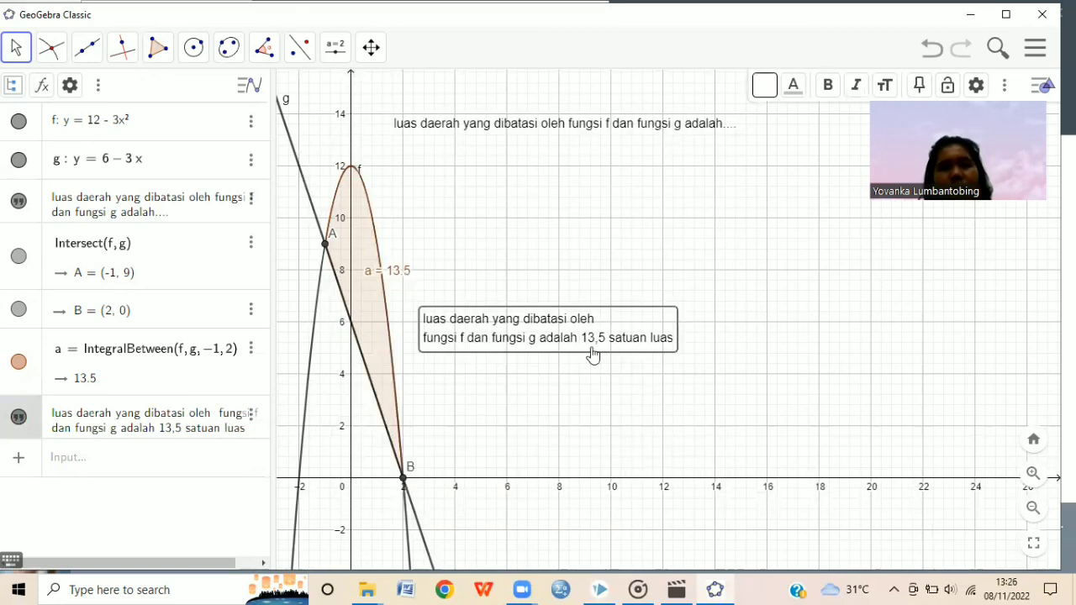
left_click_drag(562, 342, 542, 326)
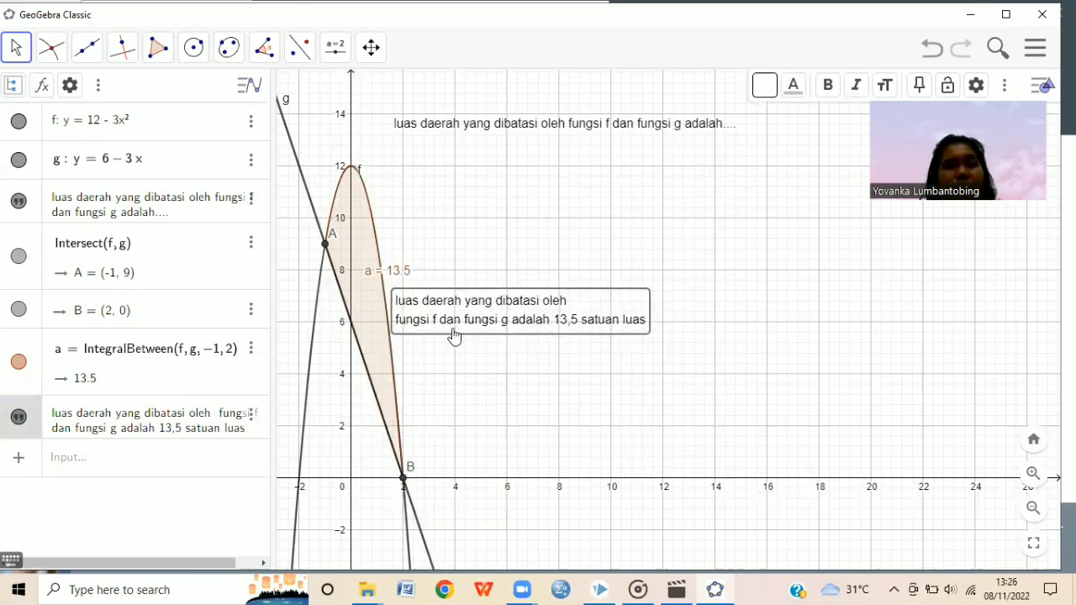